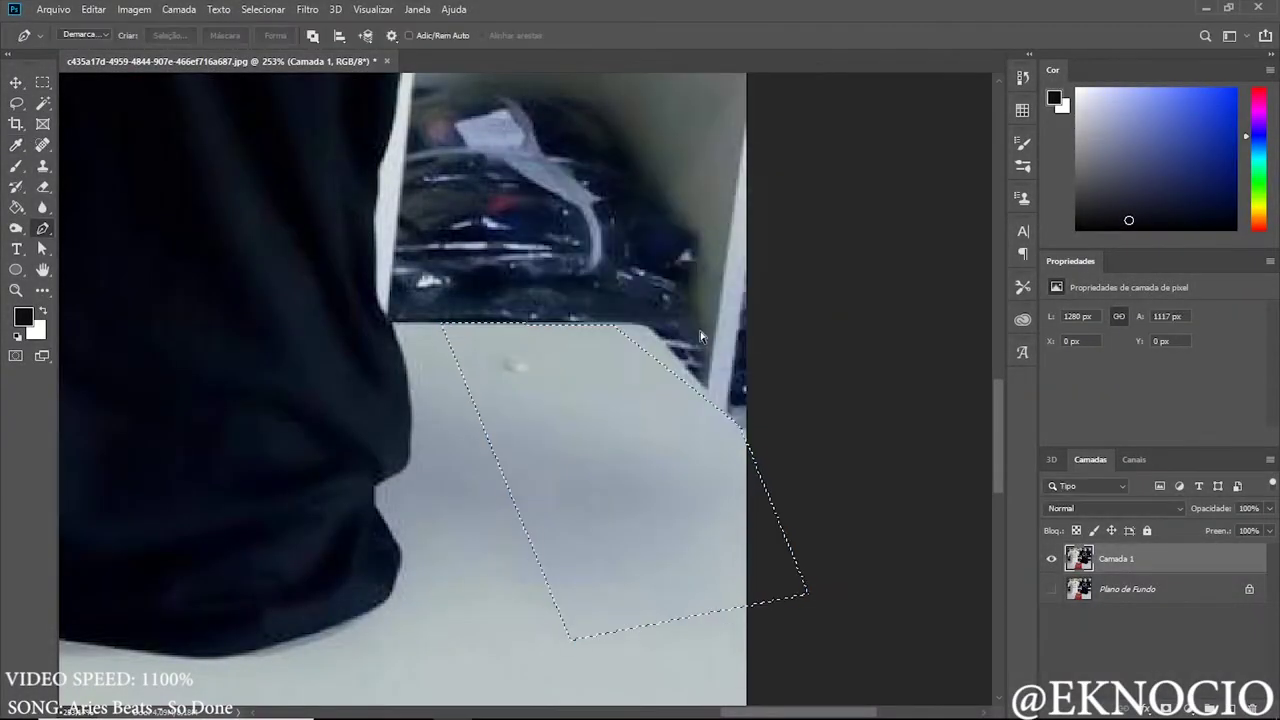
- Copy the tabletop onto a new layer, move it over the photo edge, and merge it into Camada 2
key(ctrl+j)
drag(700, 337, 491, 380)
right_click(1110, 558)
click(975, 517)
- Heal the leftover table marks with the Healing Brush, keeping the sampled grey foreground colour
key(j)
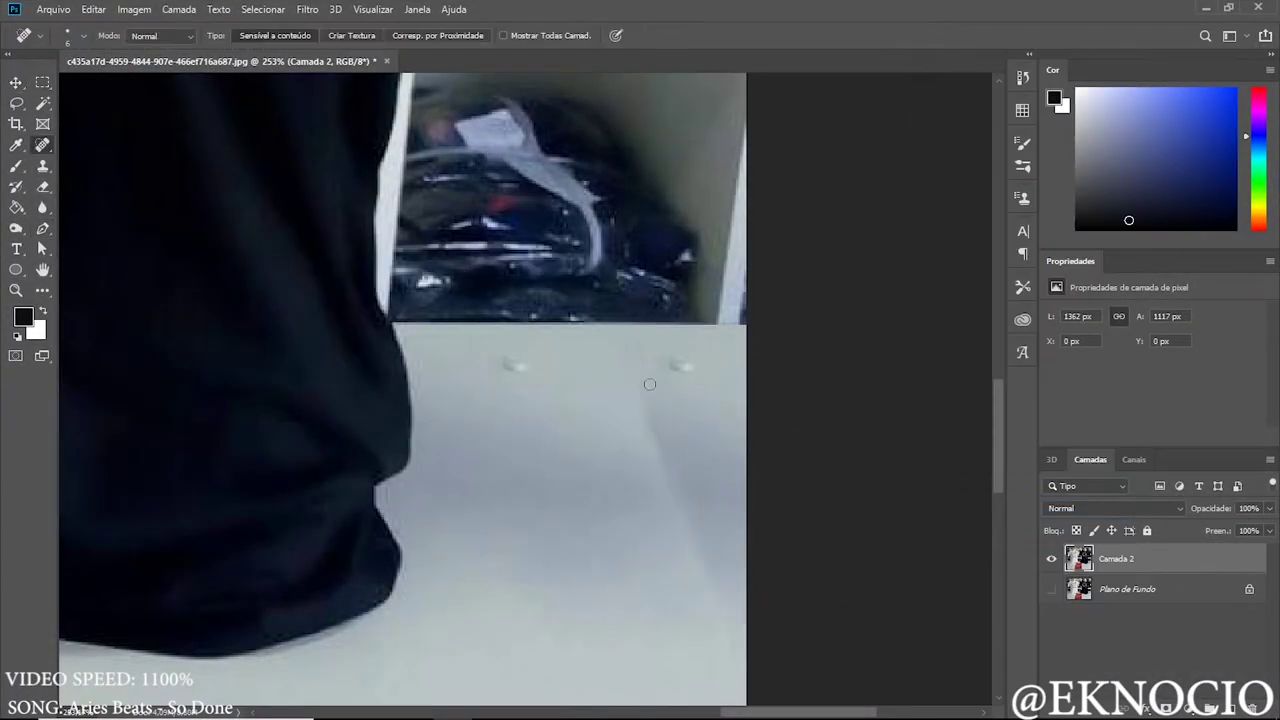
scroll(685, 489, up, 1)
click(22, 318)
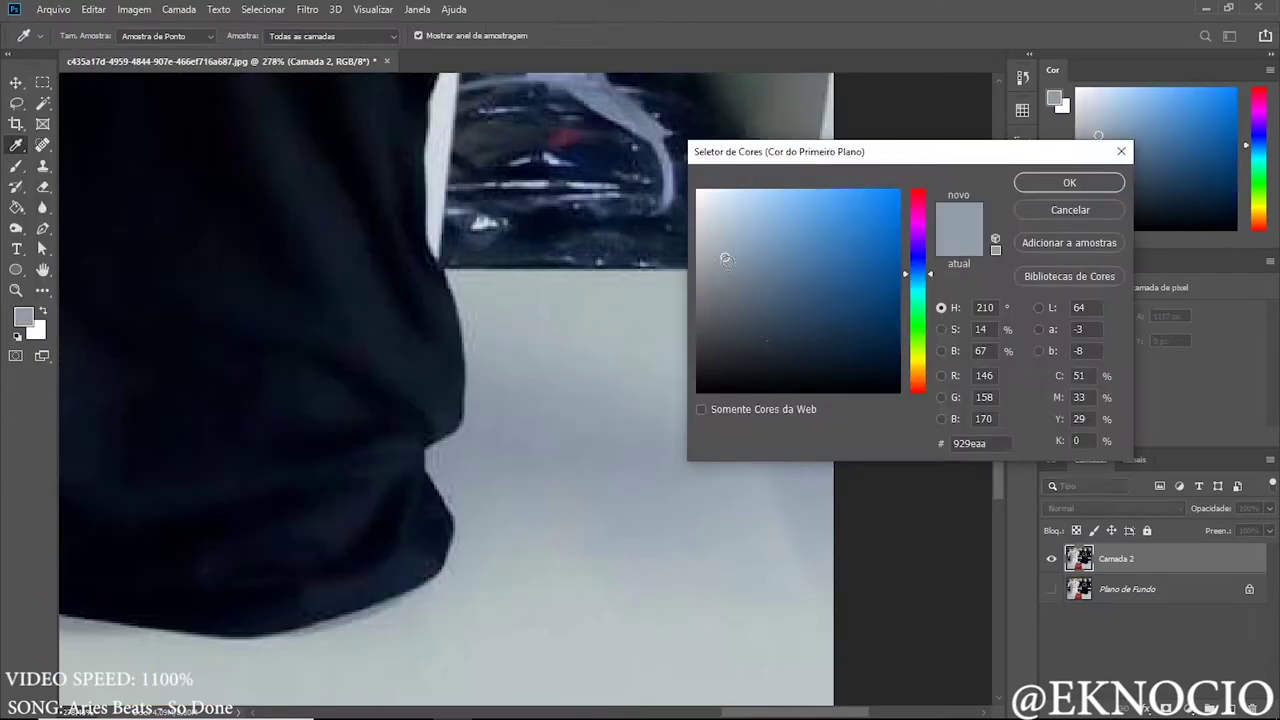
click(763, 498)
key(Return)
scroll(783, 414, down, 5)
scroll(830, 457, up, 5)
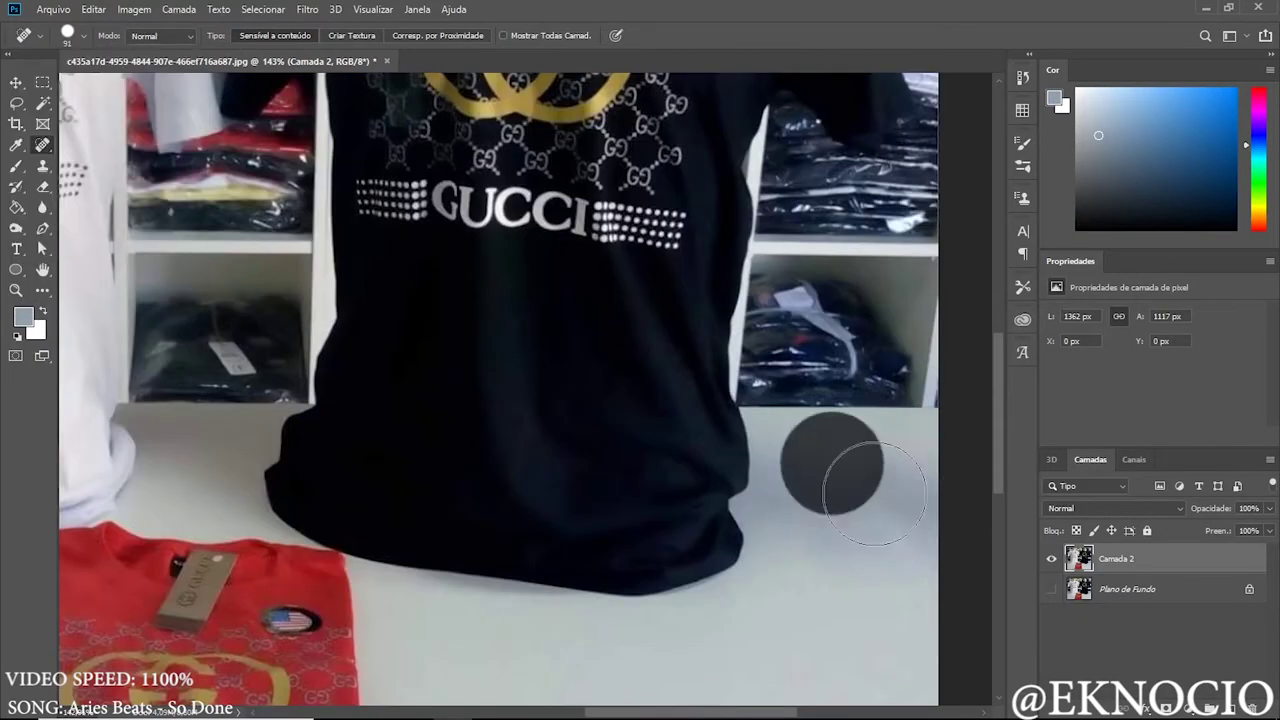
scroll(830, 457, down, 5)
- Start a Pen path along the black shirt's edge and shoulder up to the mannequin neck
key(p)
click(860, 458)
click(330, 456)
scroll(325, 452, down, 5)
scroll(440, 370, up, 5)
click(435, 418)
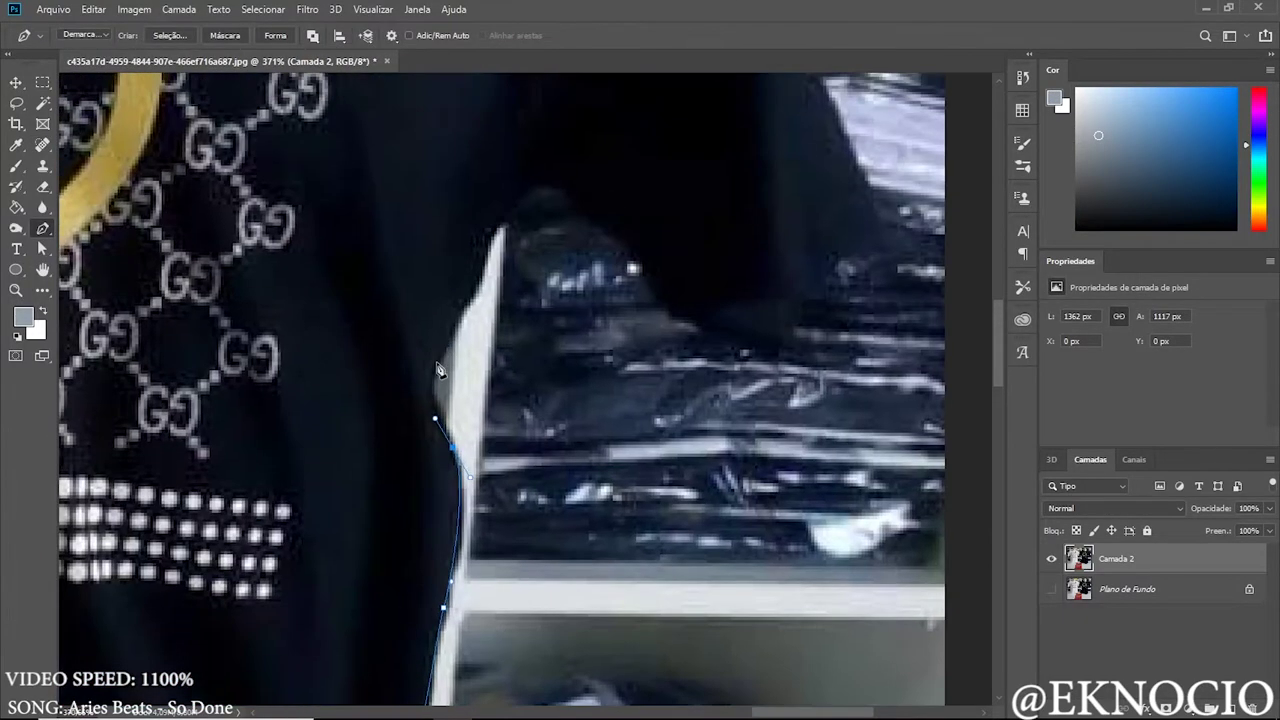
scroll(548, 222, down, 5)
scroll(600, 300, up, 5)
click(700, 330)
scroll(760, 250, up, 3)
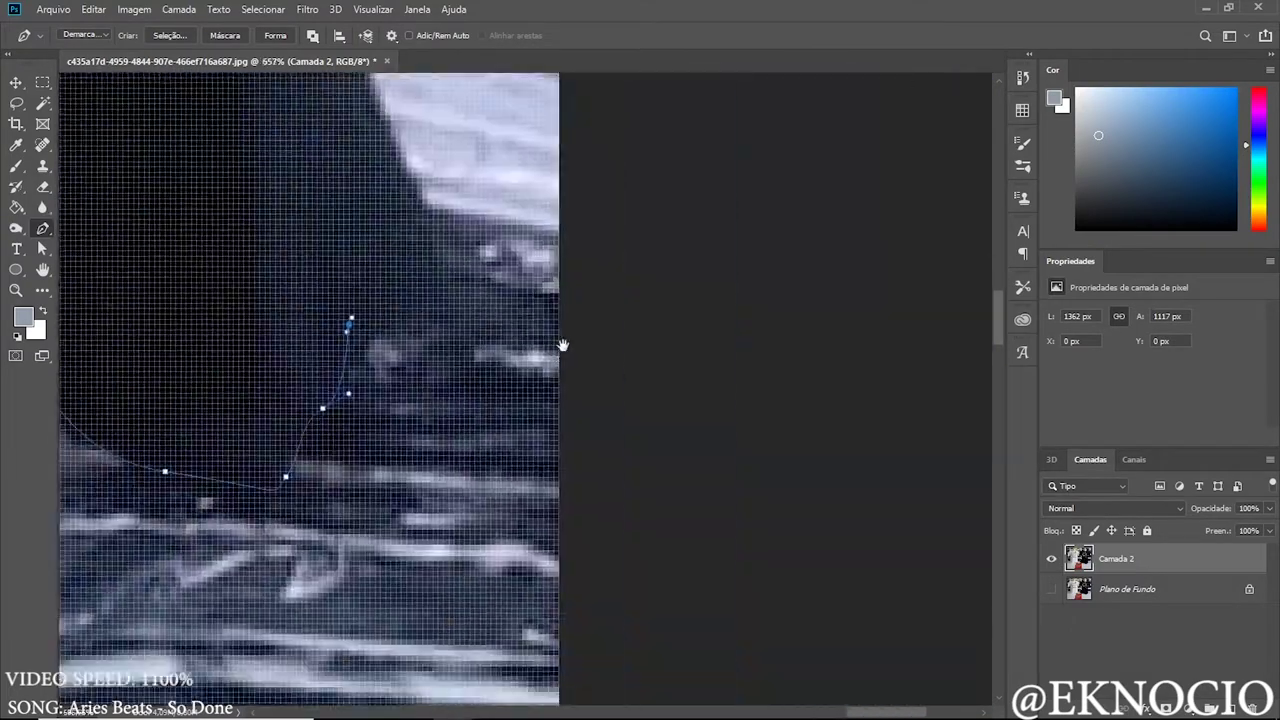
click(556, 308)
click(545, 290)
scroll(540, 278, down, 5)
scroll(700, 350, up, 5)
click(920, 503)
click(656, 378)
click(418, 288)
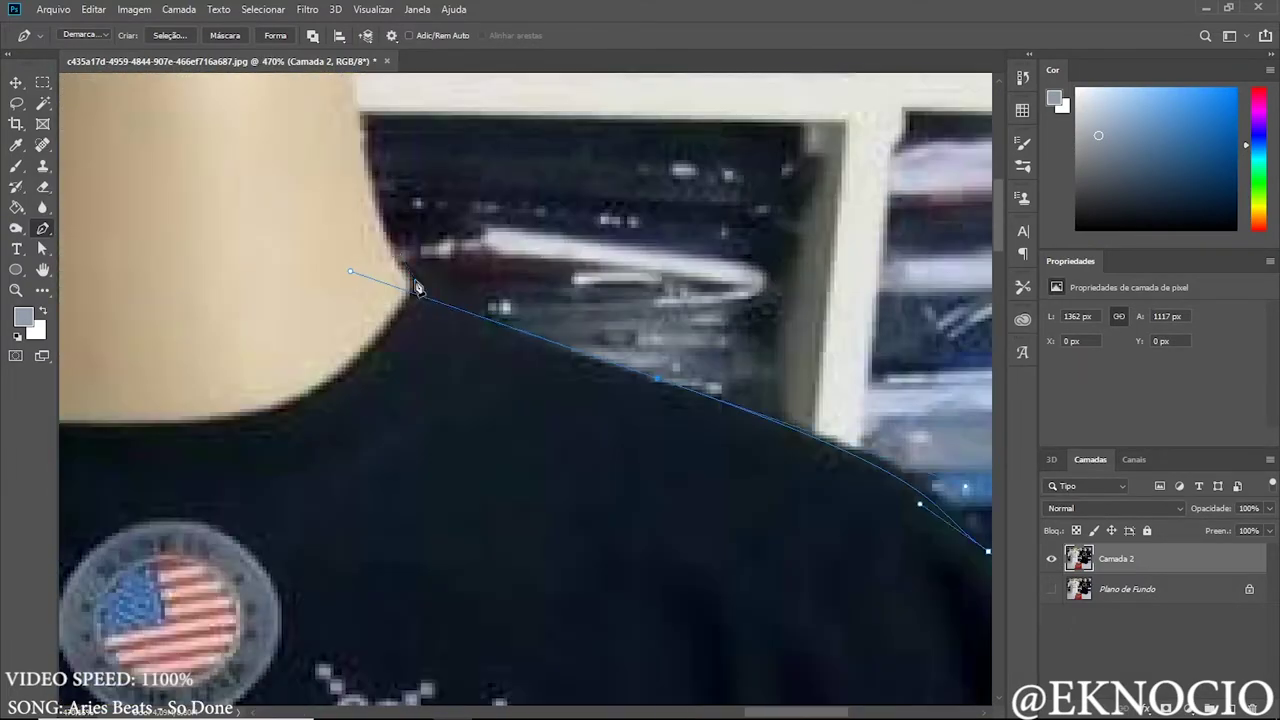
- Continue the path over the mannequin neck top and down the black shirt's left edge
scroll(262, 166, down, 5)
scroll(600, 250, up, 5)
click(920, 228)
click(645, 183)
click(434, 231)
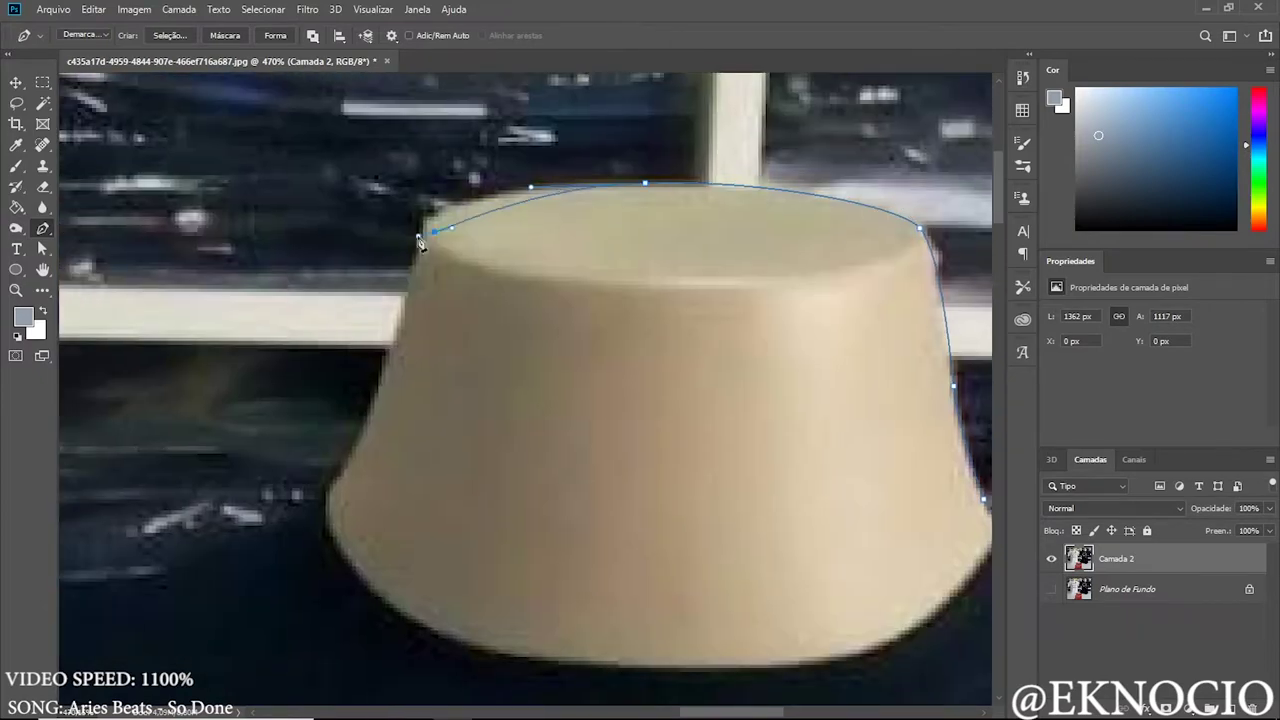
click(800, 300)
click(554, 300)
scroll(600, 300, down, 3)
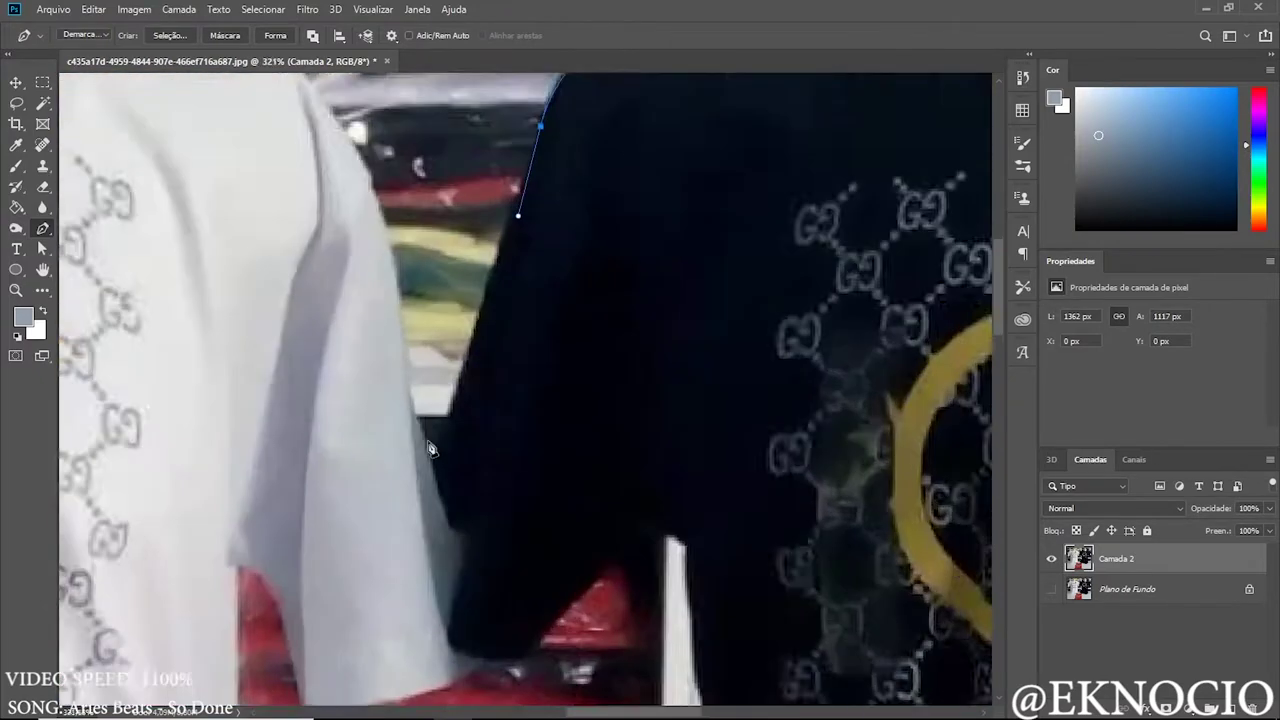
click(621, 168)
click(598, 257)
click(513, 491)
scroll(495, 437, up, 3)
scroll(495, 437, left, 3)
- Trace the white shirt's edge, shoulder and neck top with curved anchors
click(618, 568)
click(602, 430)
drag(528, 270, 473, 227)
scroll(358, 237, down, 3)
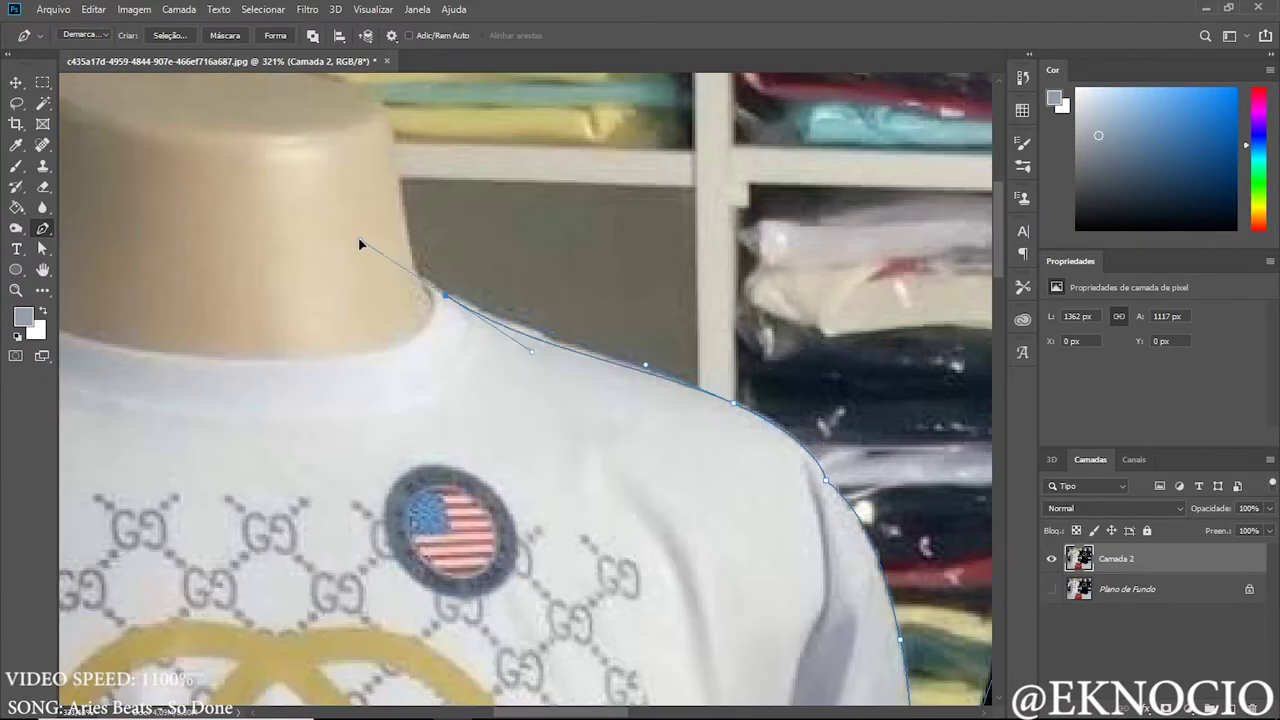
scroll(400, 200, up, 3)
drag(319, 255, 269, 308)
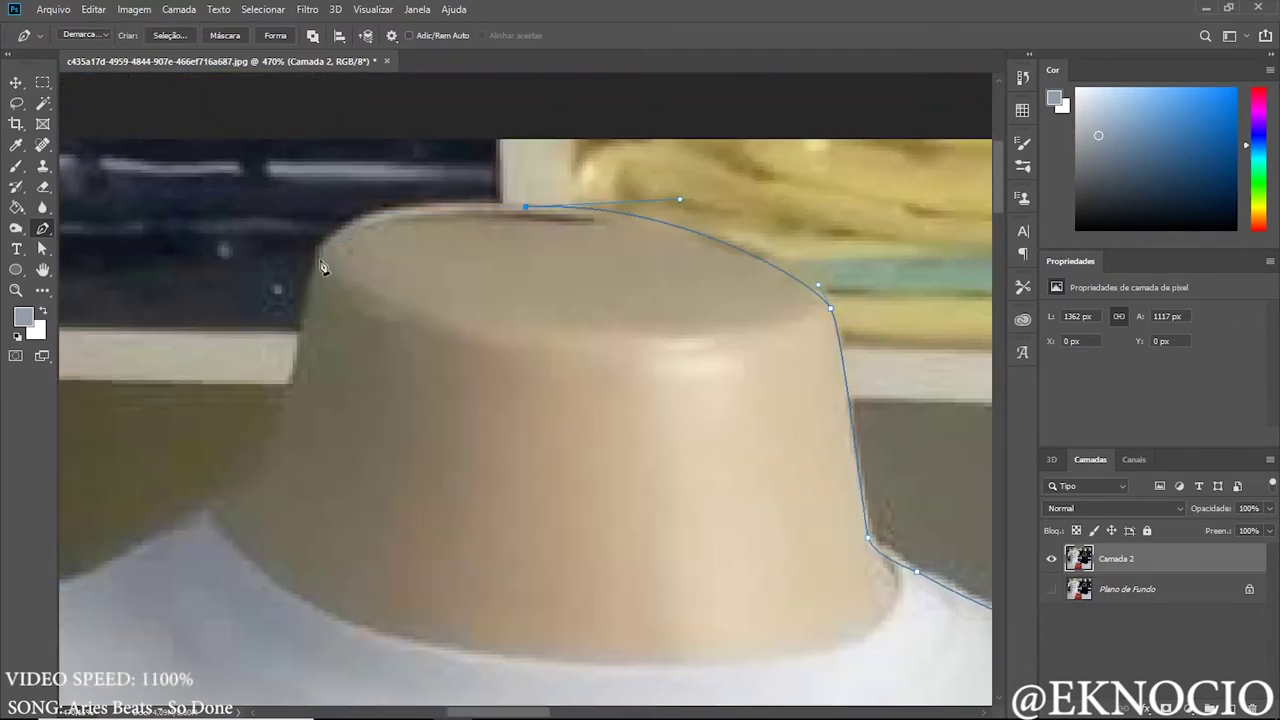
click(280, 468)
click(329, 434)
drag(329, 434, 600, 300)
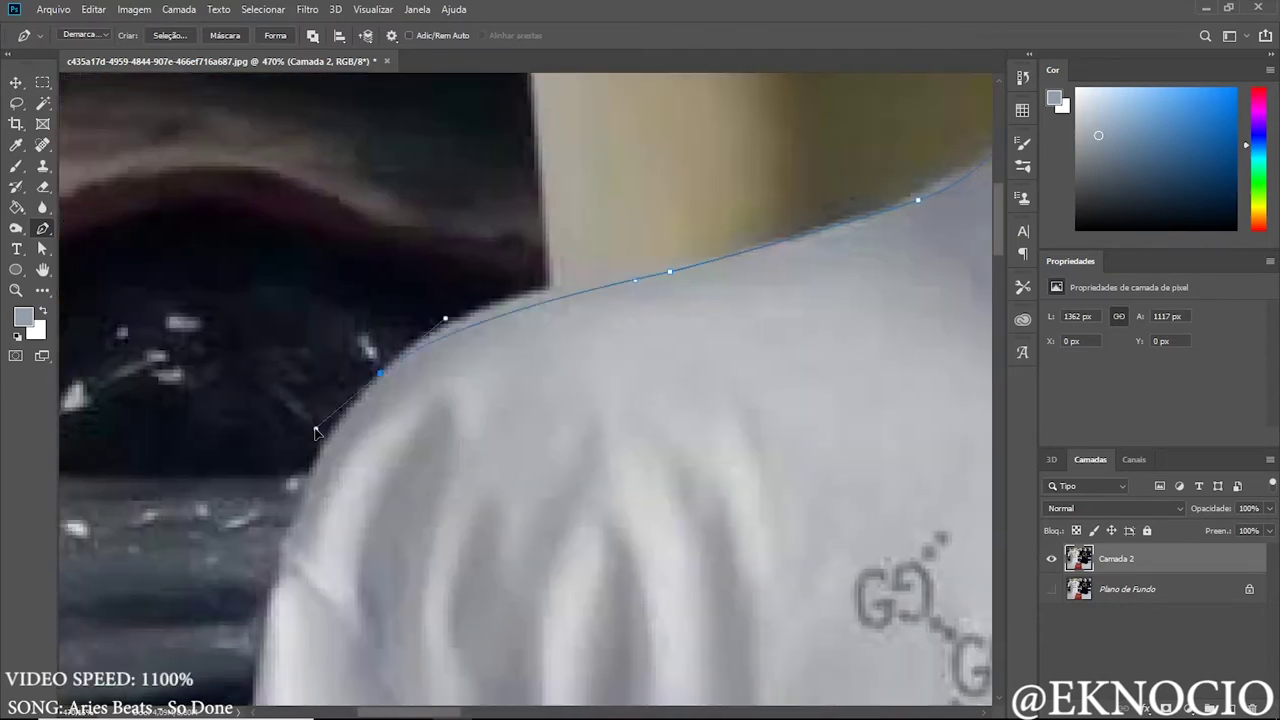
click(475, 103)
scroll(490, 103, down, 3)
click(486, 209)
scroll(434, 420, down, 2)
click(382, 483)
click(379, 512)
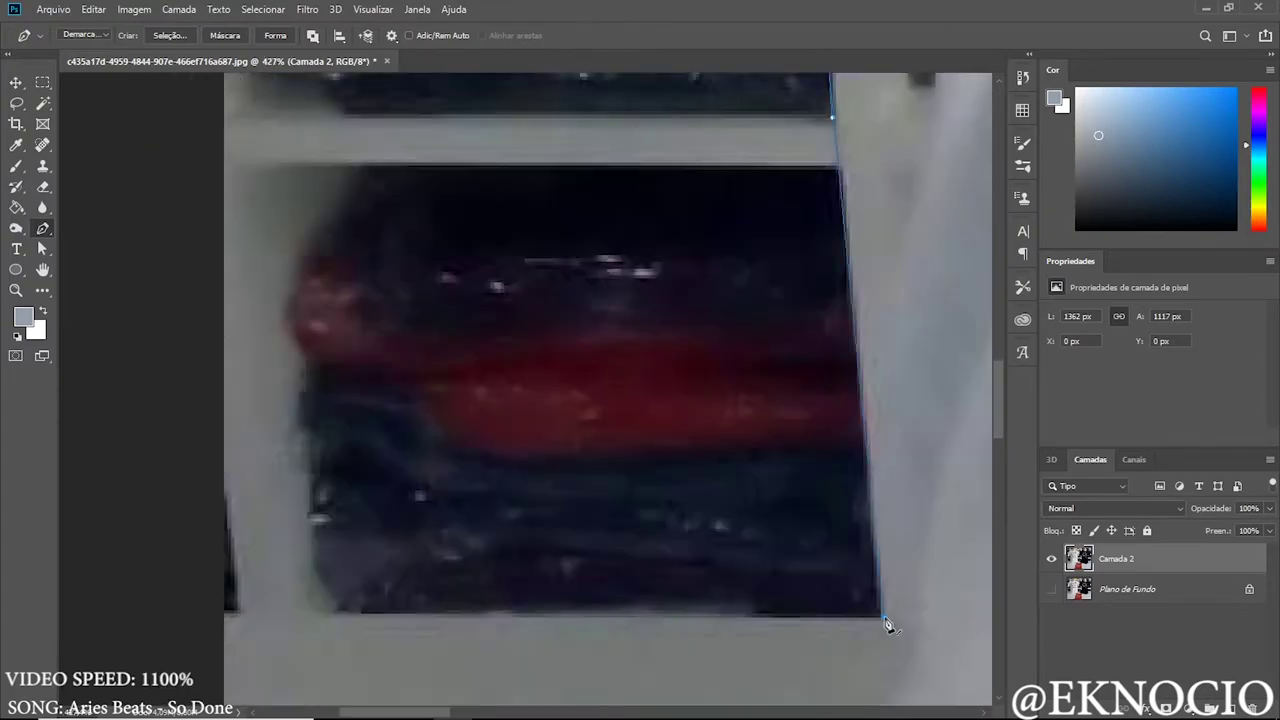
scroll(316, 289, down, 5)
- Turn the shirt-outline path into a selection and remove the shelf background behind it
click(735, 404)
key(Return)
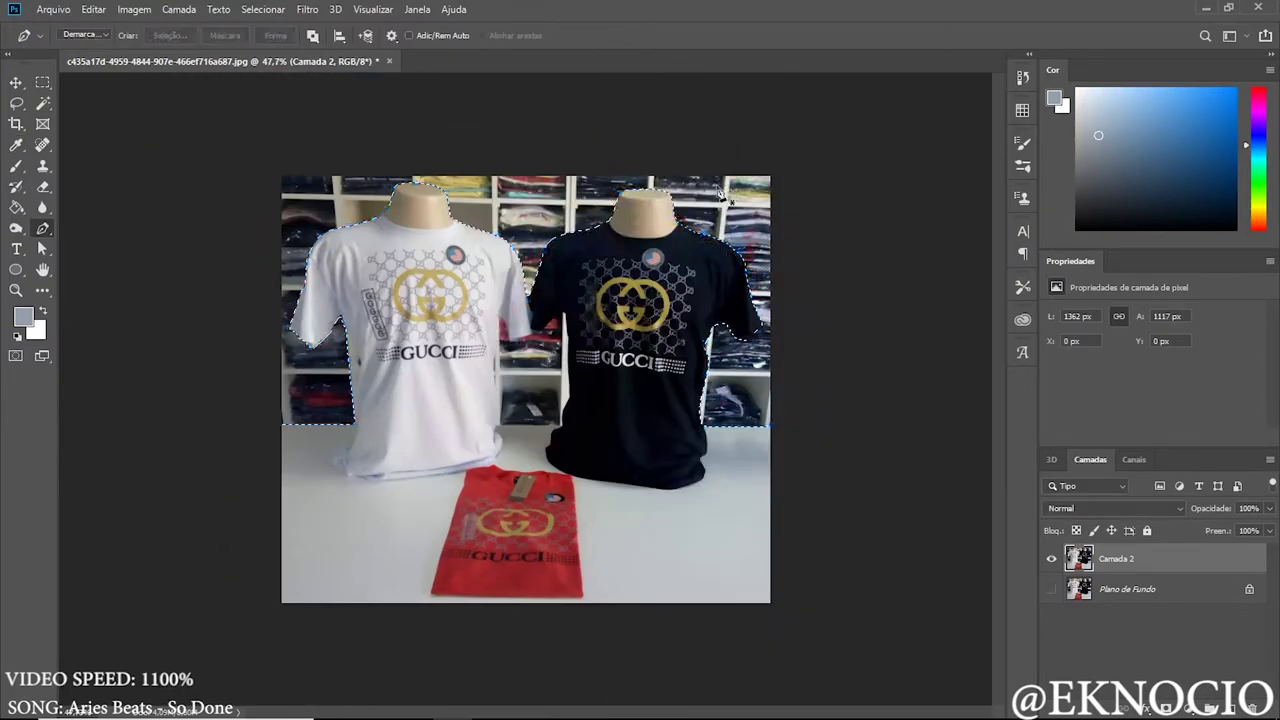
scroll(525, 390, up, 2)
key(e)
key(ctrl+z)
key(ctrl+z)
right_click(500, 335)
click(527, 352)
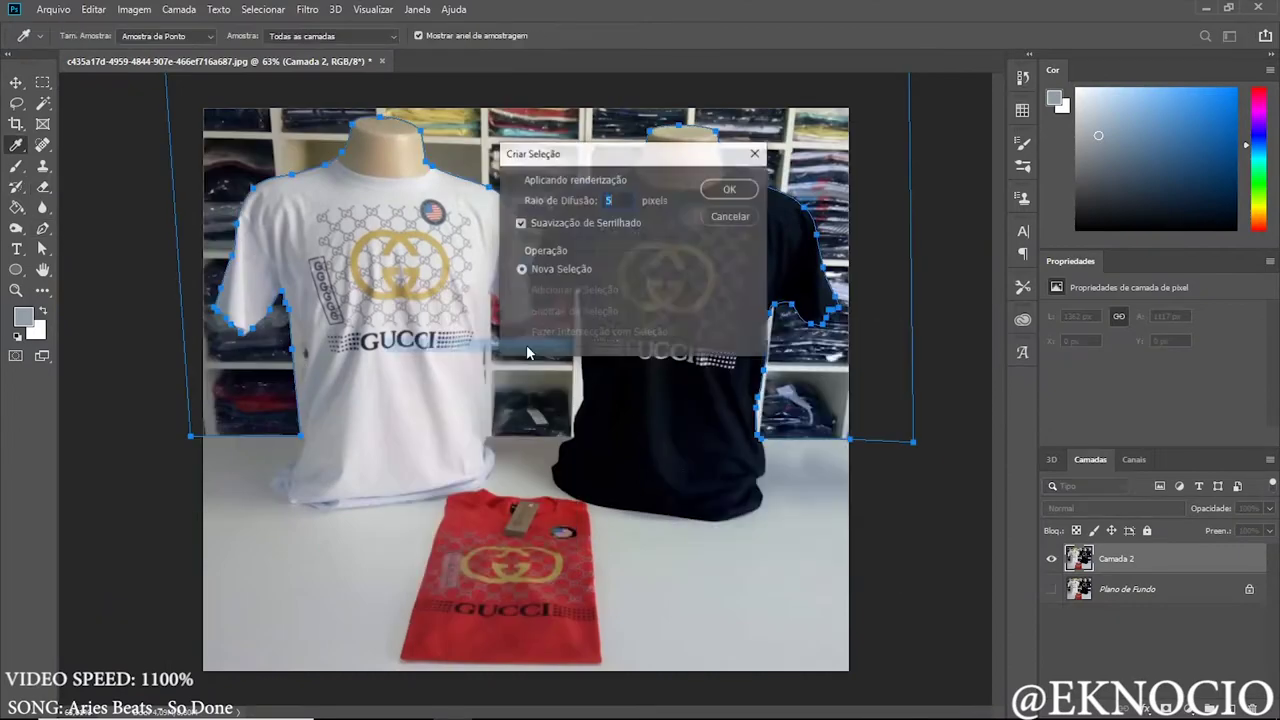
- Trace a new Pen path around the shelf gap between the two shirts
key(p)
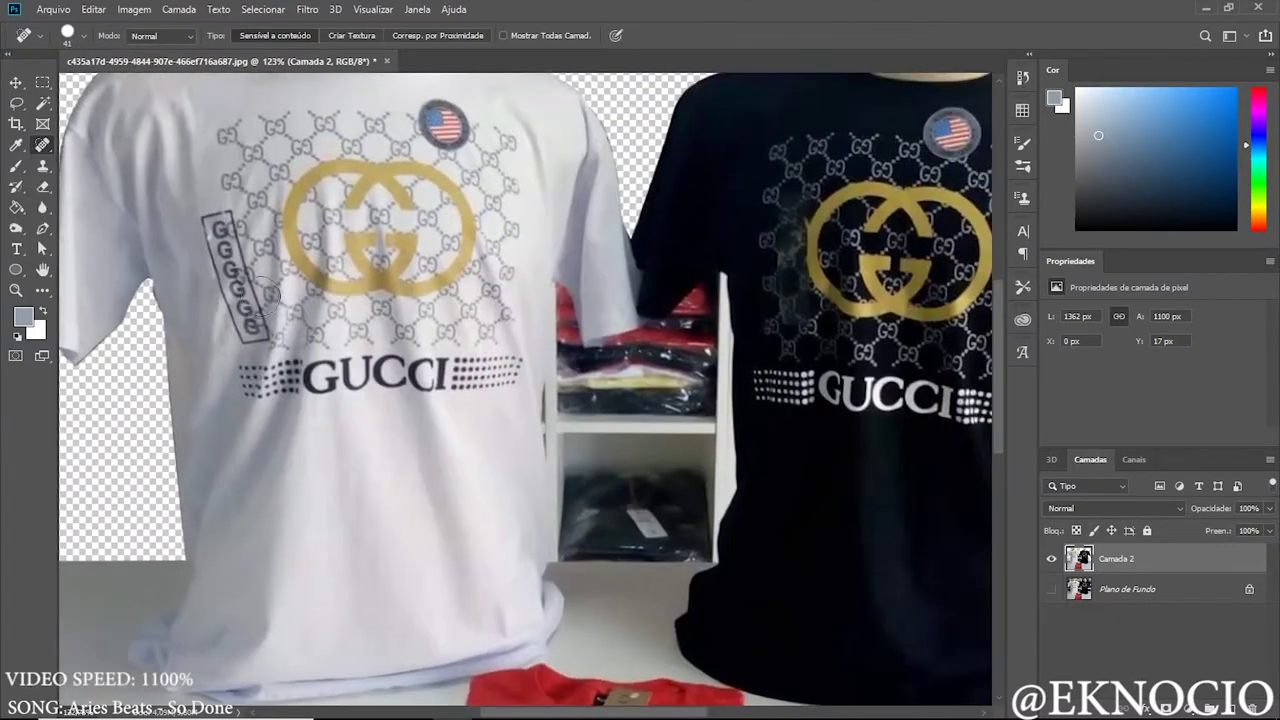
scroll(450, 450, up, 5)
click(771, 529)
click(118, 527)
scroll(145, 527, down, 3)
drag(435, 488, 444, 455)
scroll(450, 300, up, 1)
drag(447, 243, 458, 224)
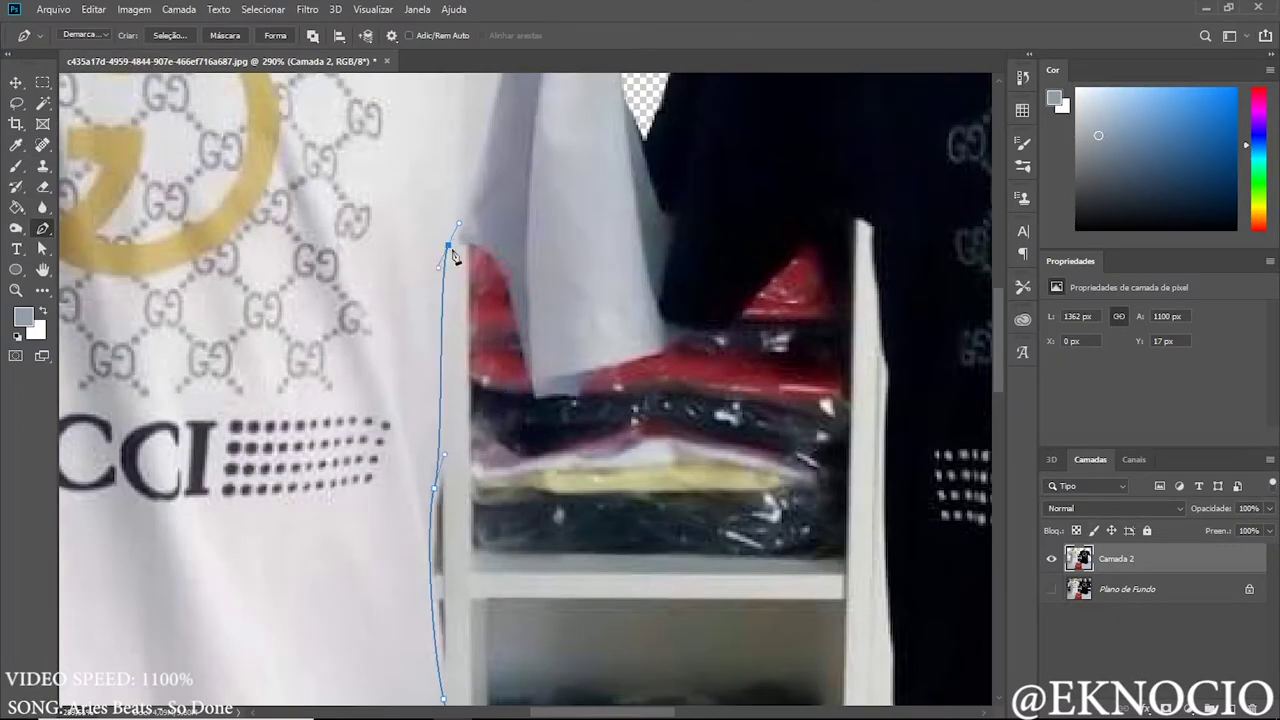
click(722, 331)
drag(835, 215, 869, 200)
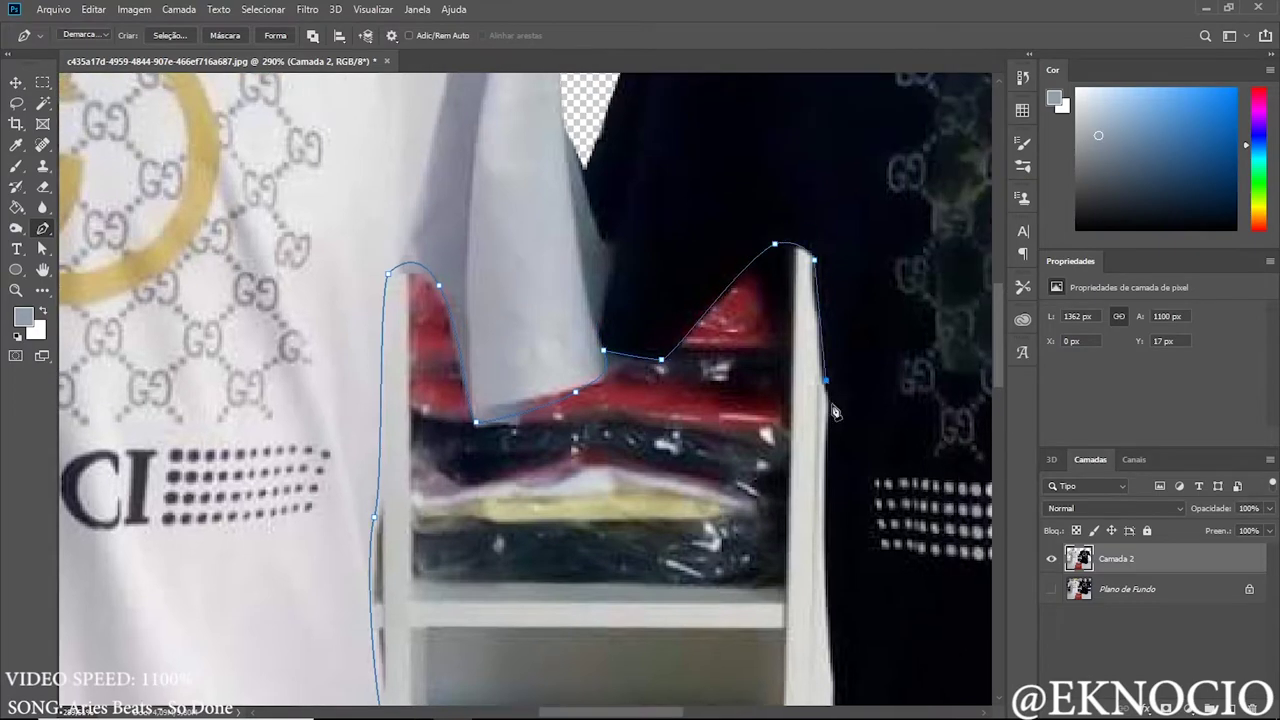
scroll(835, 412, down, 3)
scroll(777, 500, down, 5)
right_click(648, 338)
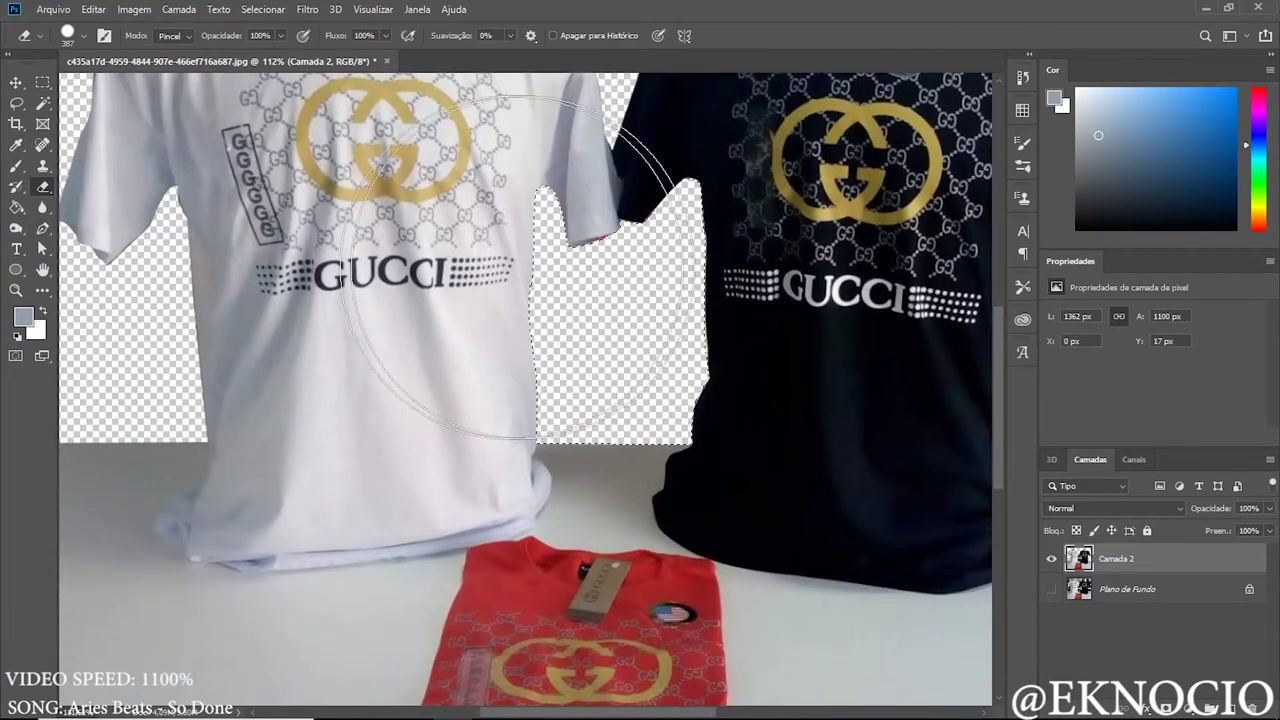
- Touch up fringes along the shirt and mannequin-neck edges, spot-healing the neck top
scroll(520, 268, down, 3)
scroll(202, 360, up, 5)
scroll(352, 262, up, 3)
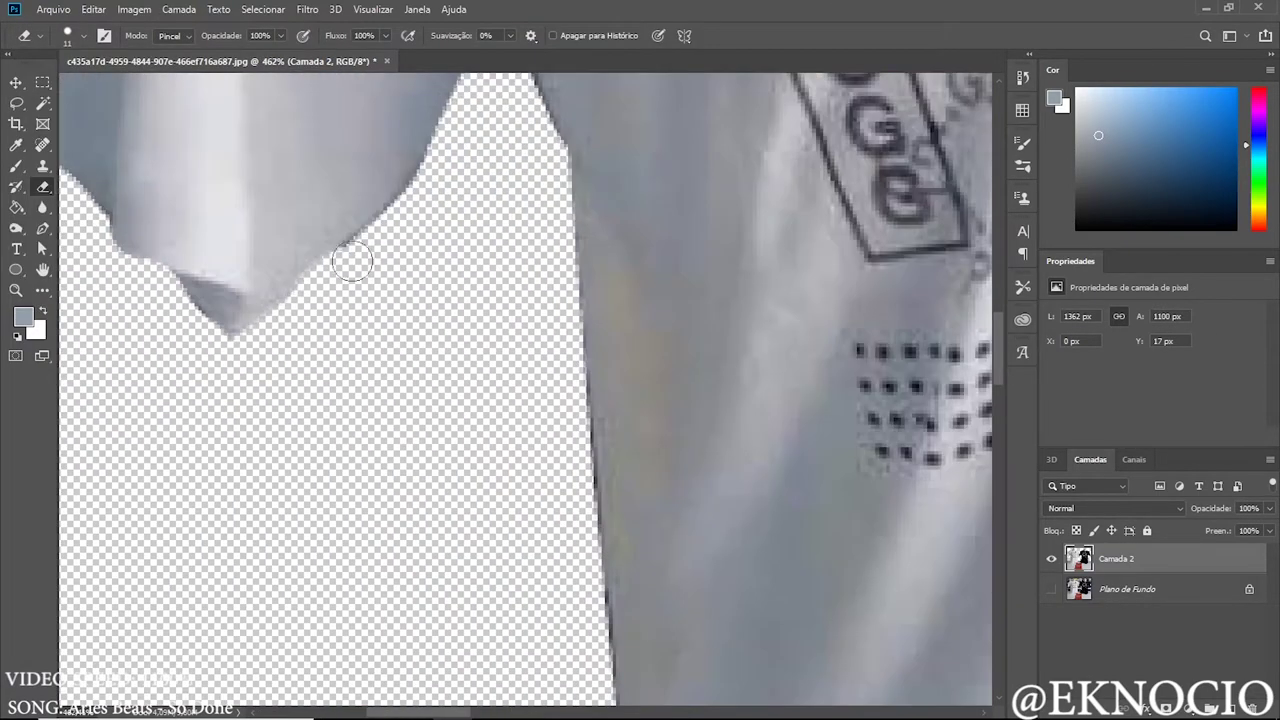
scroll(508, 266, down, 2)
scroll(523, 191, down, 2)
scroll(551, 451, down, 3)
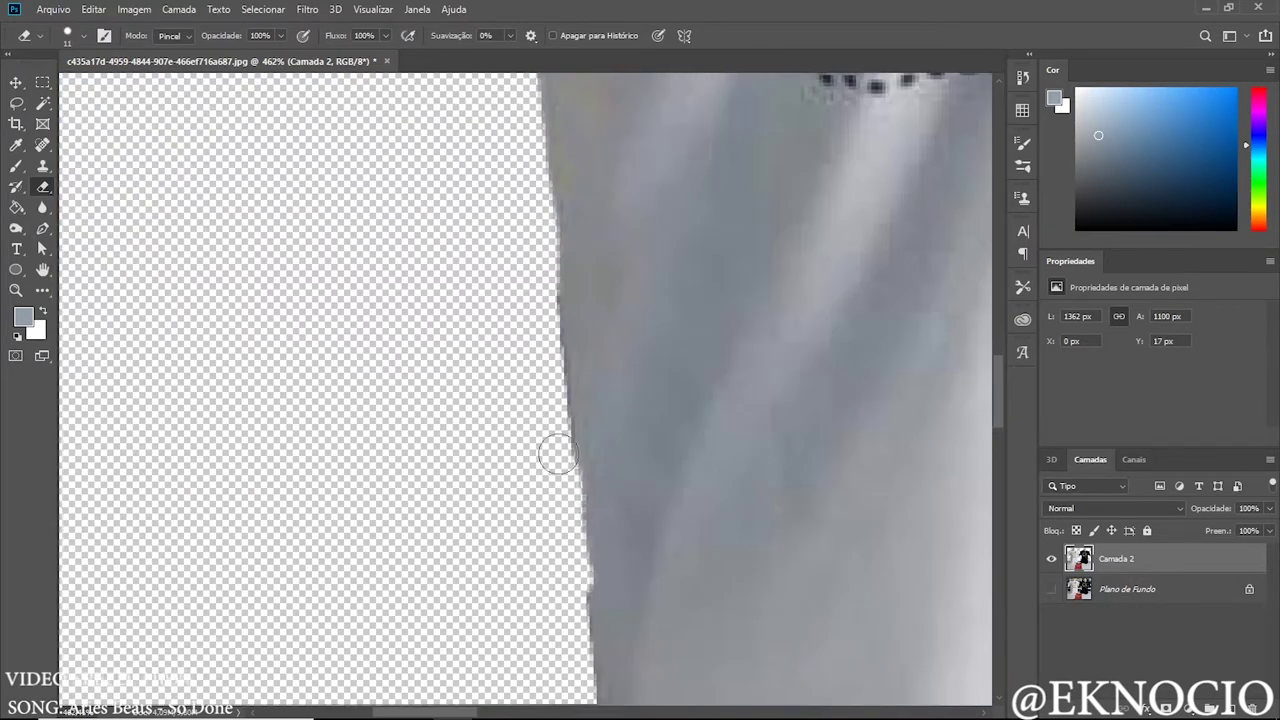
scroll(487, 347, down, 5)
scroll(380, 130, up, 3)
scroll(529, 194, up, 2)
scroll(529, 194, down, 3)
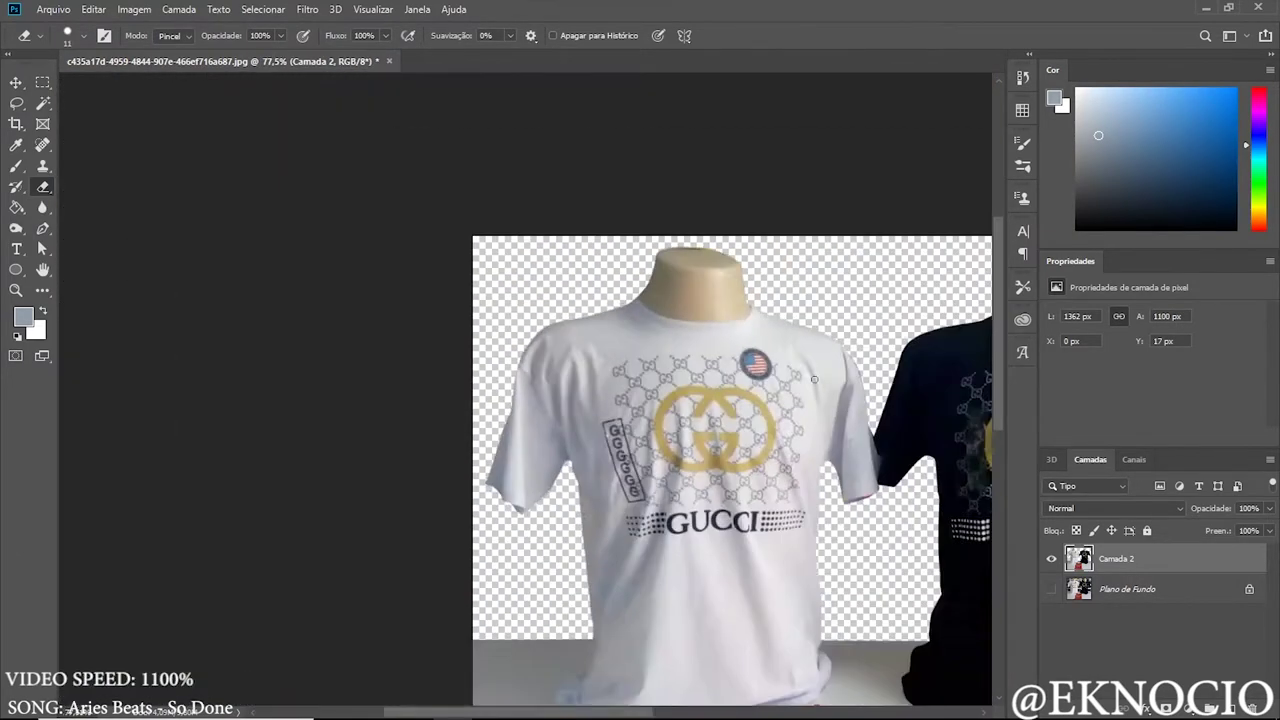
scroll(566, 342, up, 3)
scroll(338, 203, down, 5)
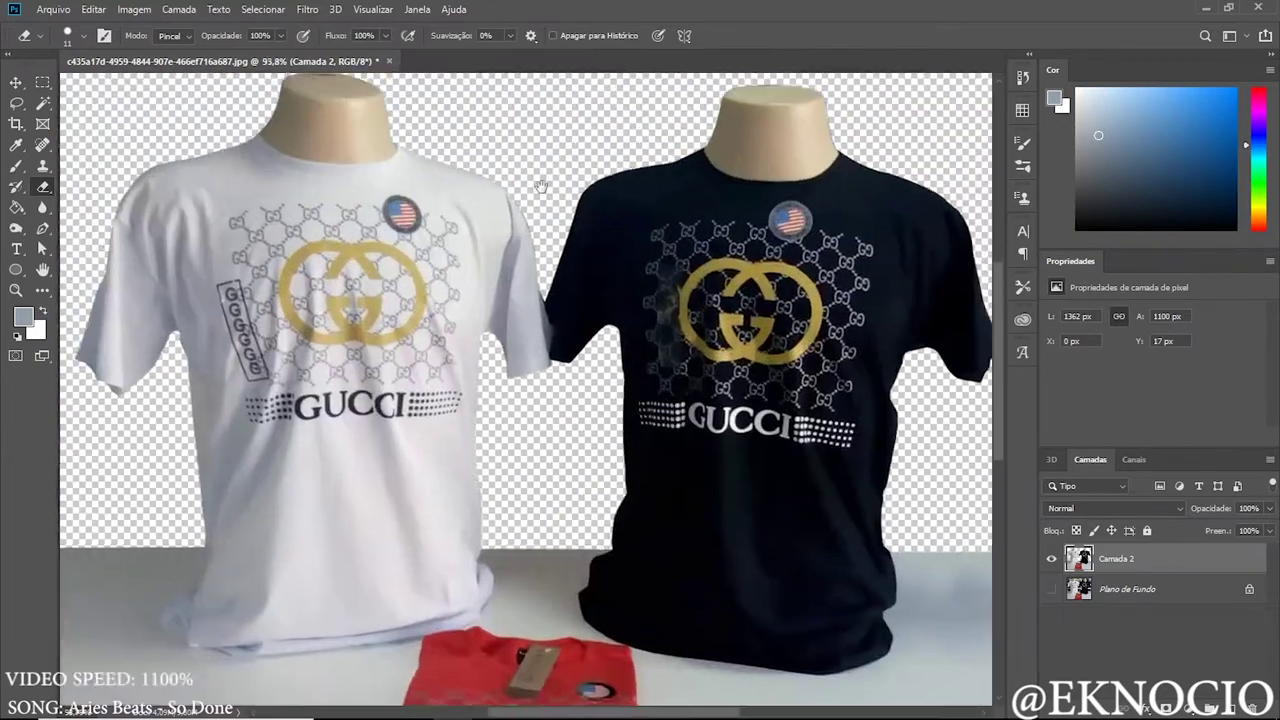
scroll(536, 370, up, 5)
scroll(325, 130, down, 5)
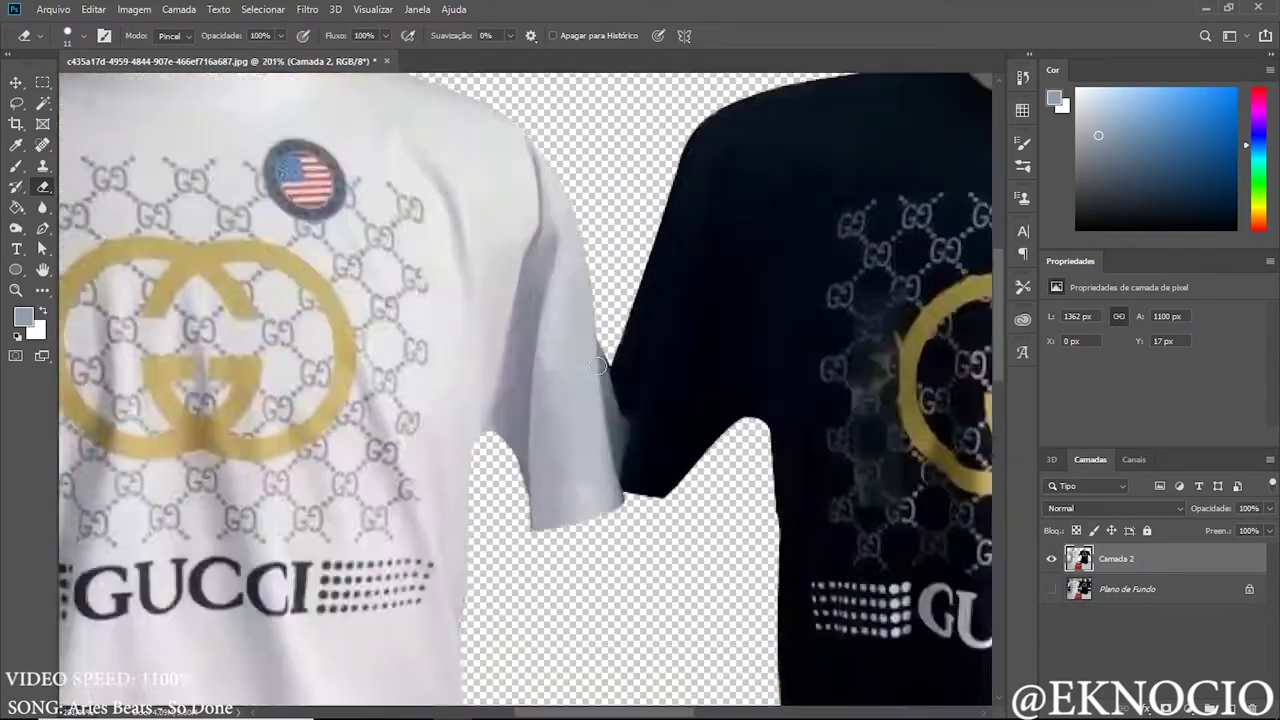
scroll(580, 320, up, 5)
scroll(580, 320, down, 3)
scroll(666, 200, up, 2)
scroll(731, 405, up, 2)
scroll(731, 405, down, 1)
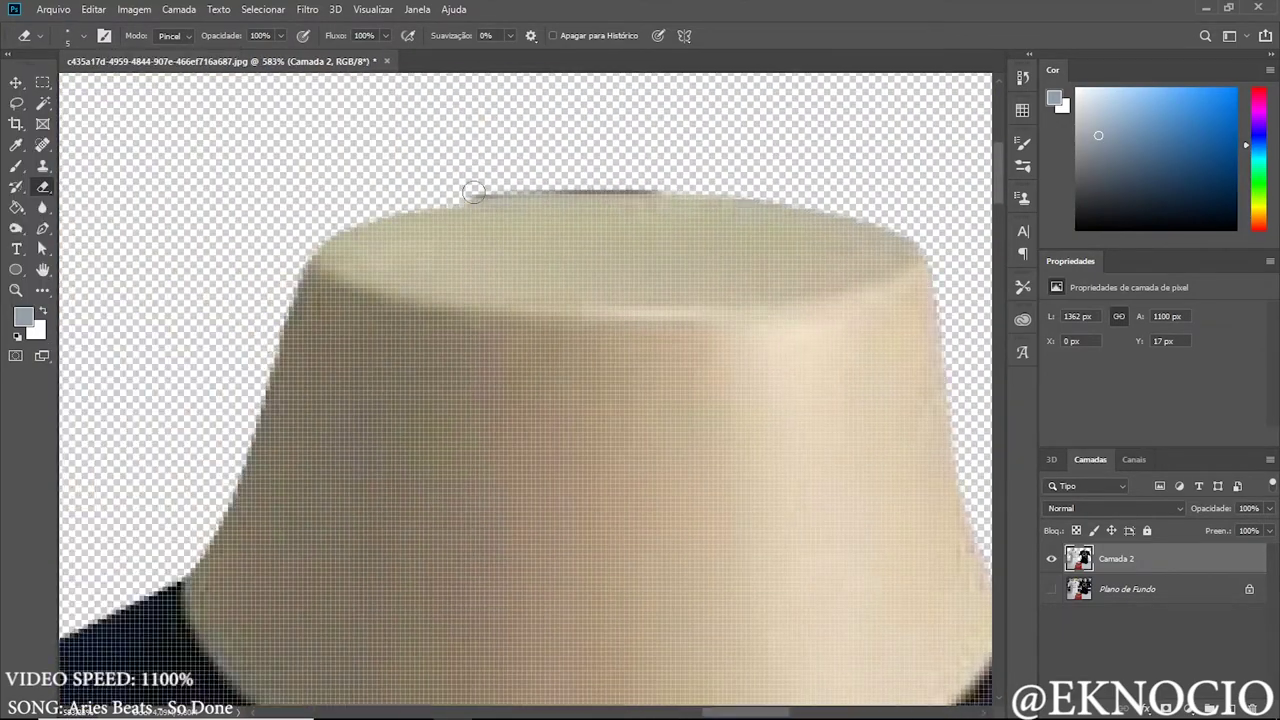
scroll(731, 405, down, 2)
scroll(700, 370, up, 1)
scroll(680, 347, down, 5)
scroll(632, 92, up, 6)
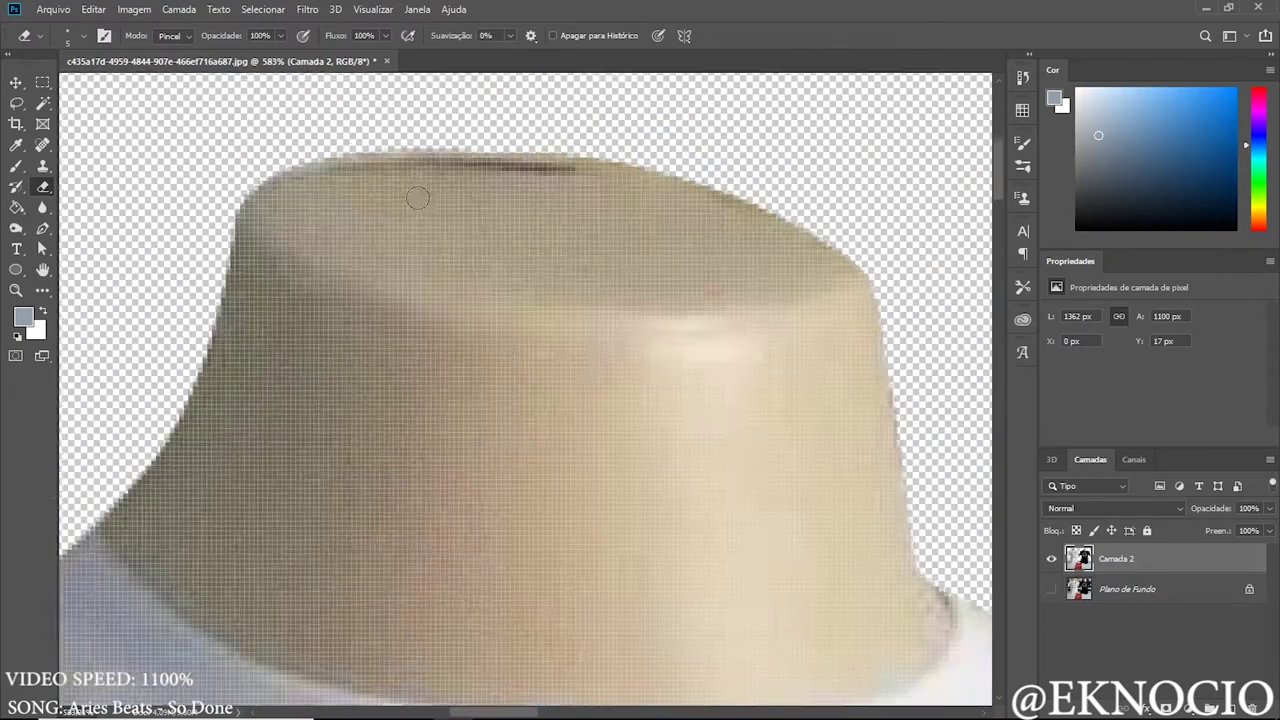
key(j)
scroll(690, 136, down, 2)
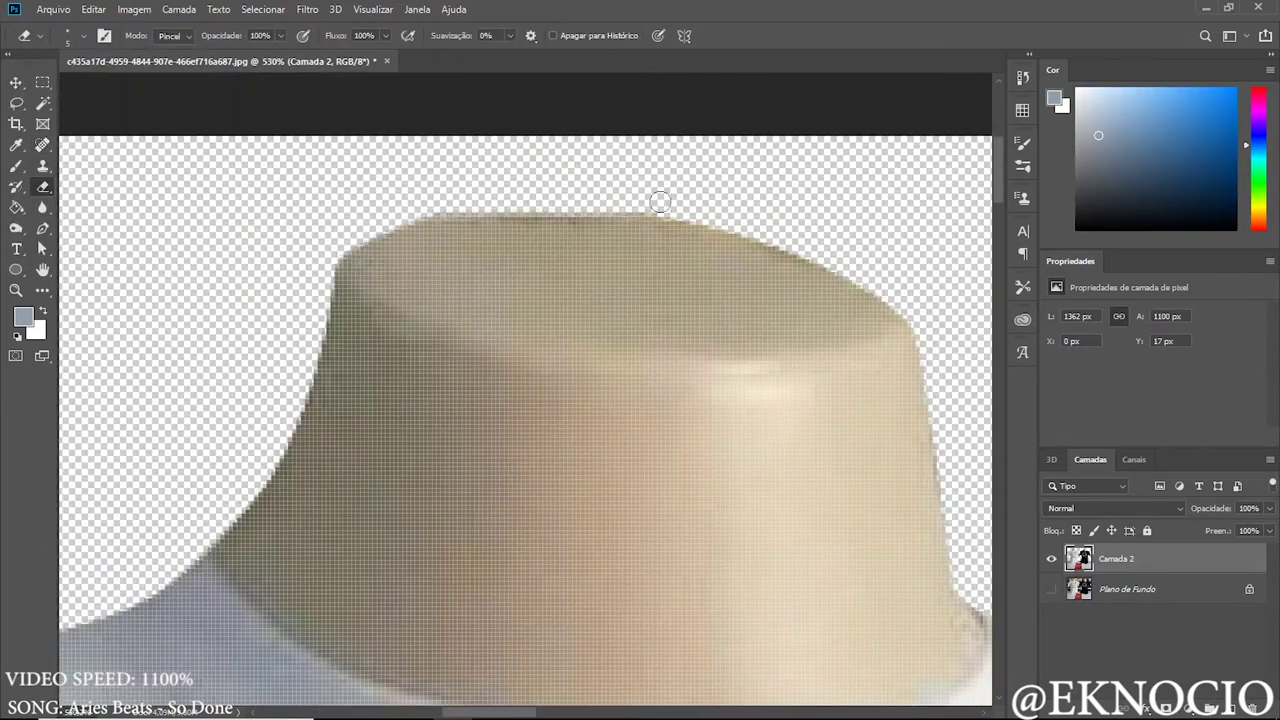
scroll(676, 272, down, 6)
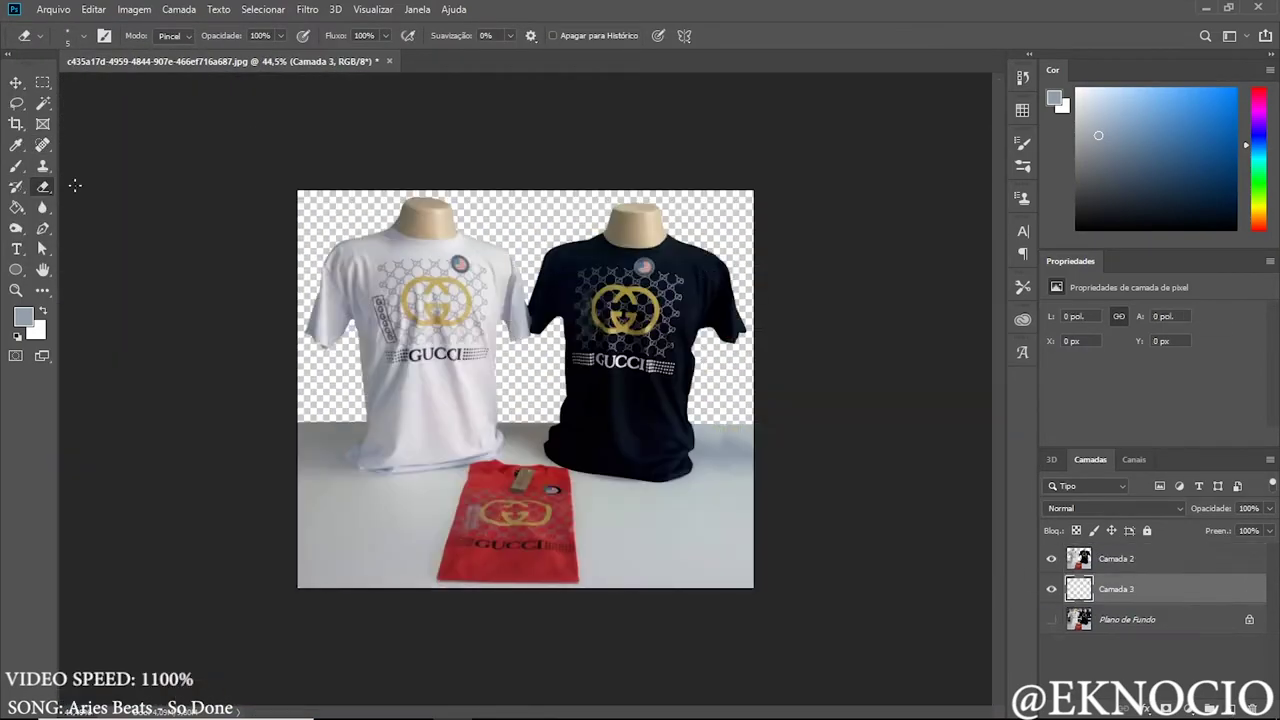
- Erase stray fringes along the cut-out shirt edges with the Eraser
scroll(423, 200, up, 3)
scroll(423, 200, up, 3)
key(e)
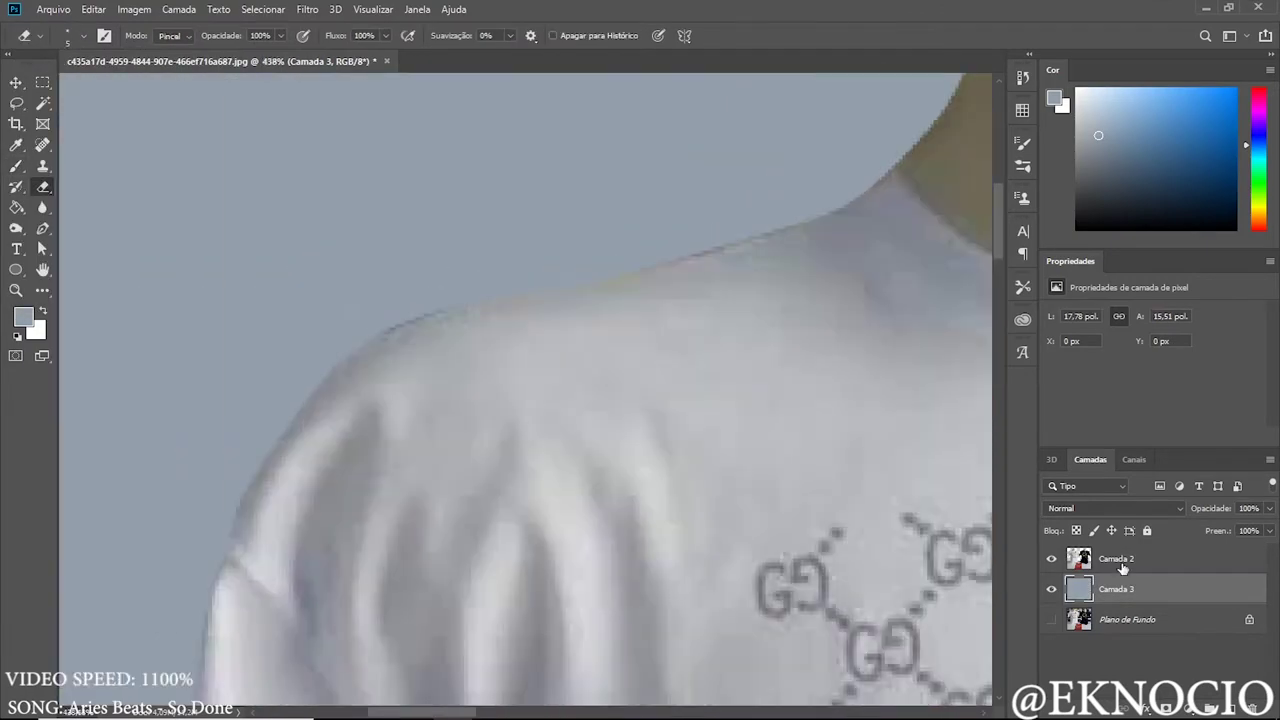
scroll(568, 271, down, 5)
scroll(571, 324, up, 5)
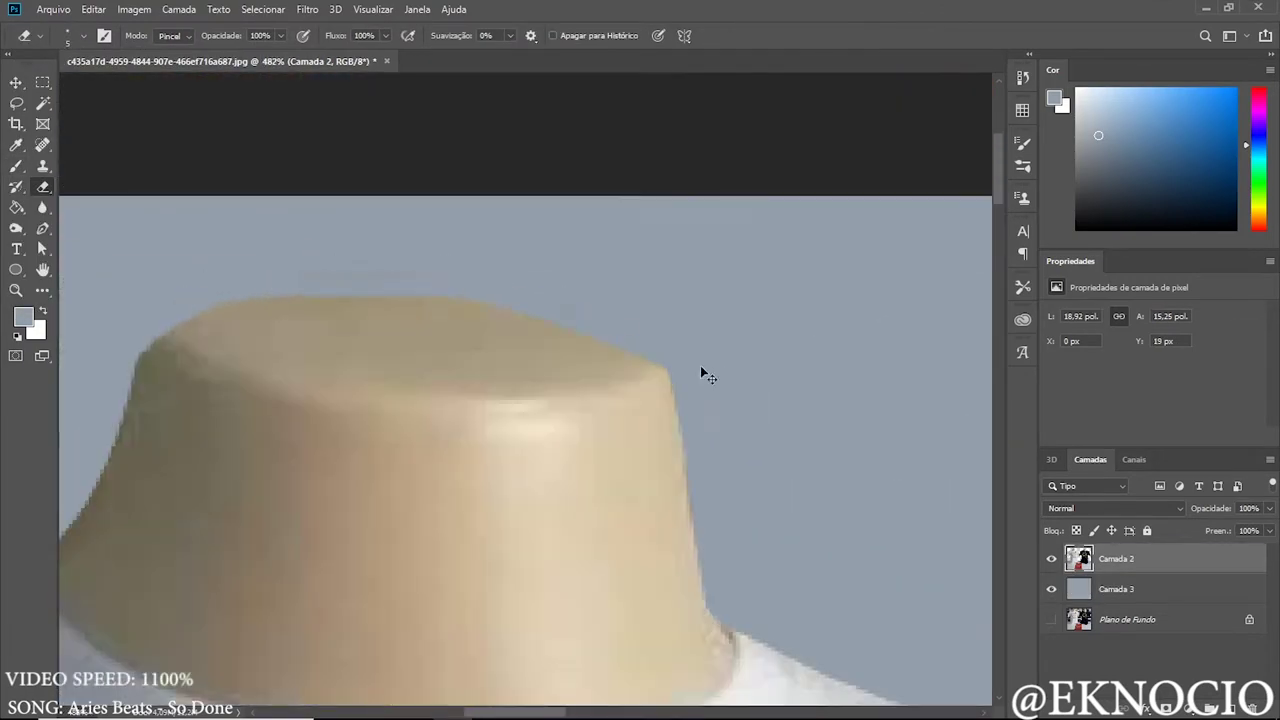
scroll(701, 371, down, 5)
scroll(519, 211, up, 3)
scroll(820, 255, up, 3)
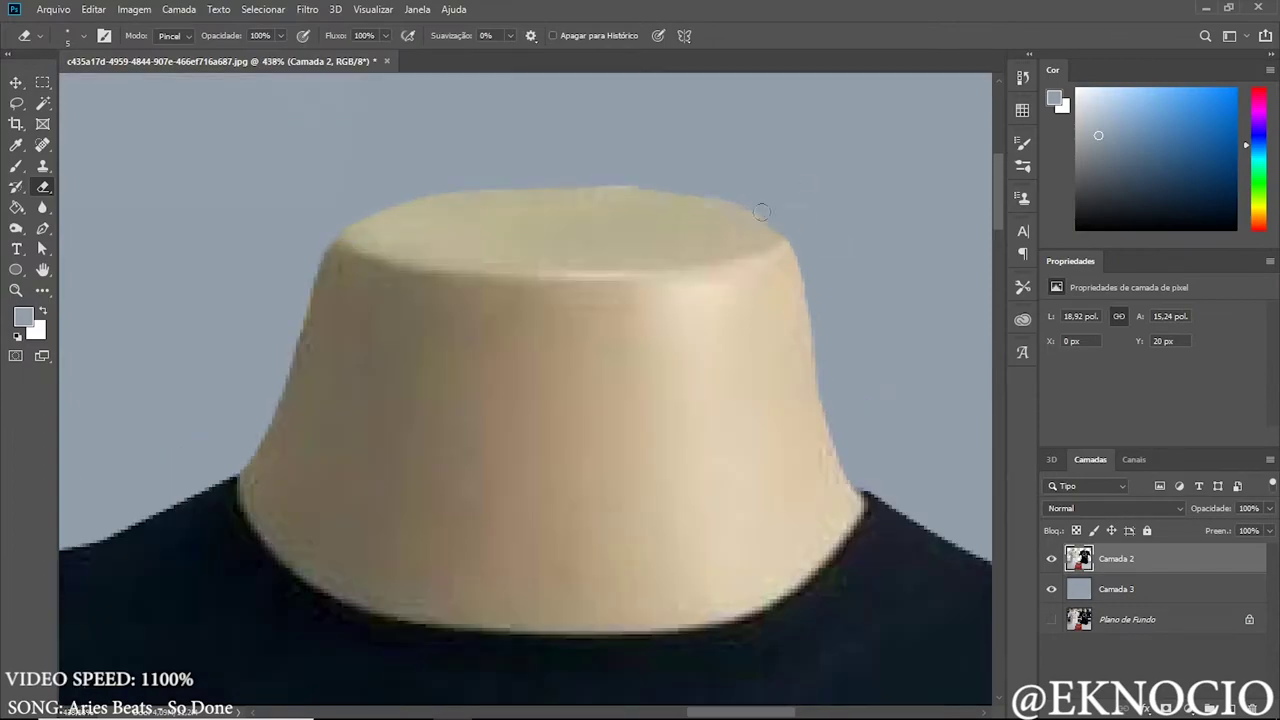
scroll(800, 260, down, 5)
scroll(280, 300, up, 5)
scroll(288, 256, down, 5)
- Cancel the Curves adjustment without changes and delete the grey backdrop layer Camada 3
click(134, 9)
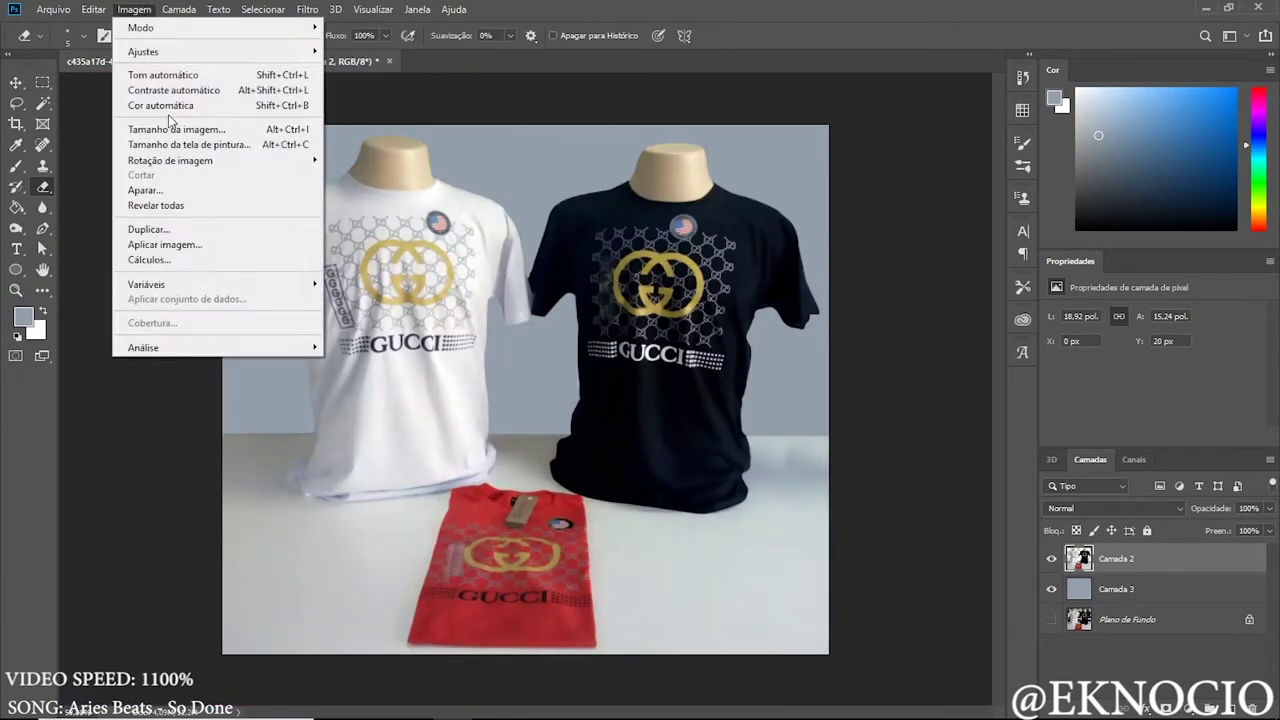
click(457, 66)
key(Escape)
click(1116, 589)
key(Delete)
- Bring up the Save As dialog from the File menu, then dismiss it
click(50, 12)
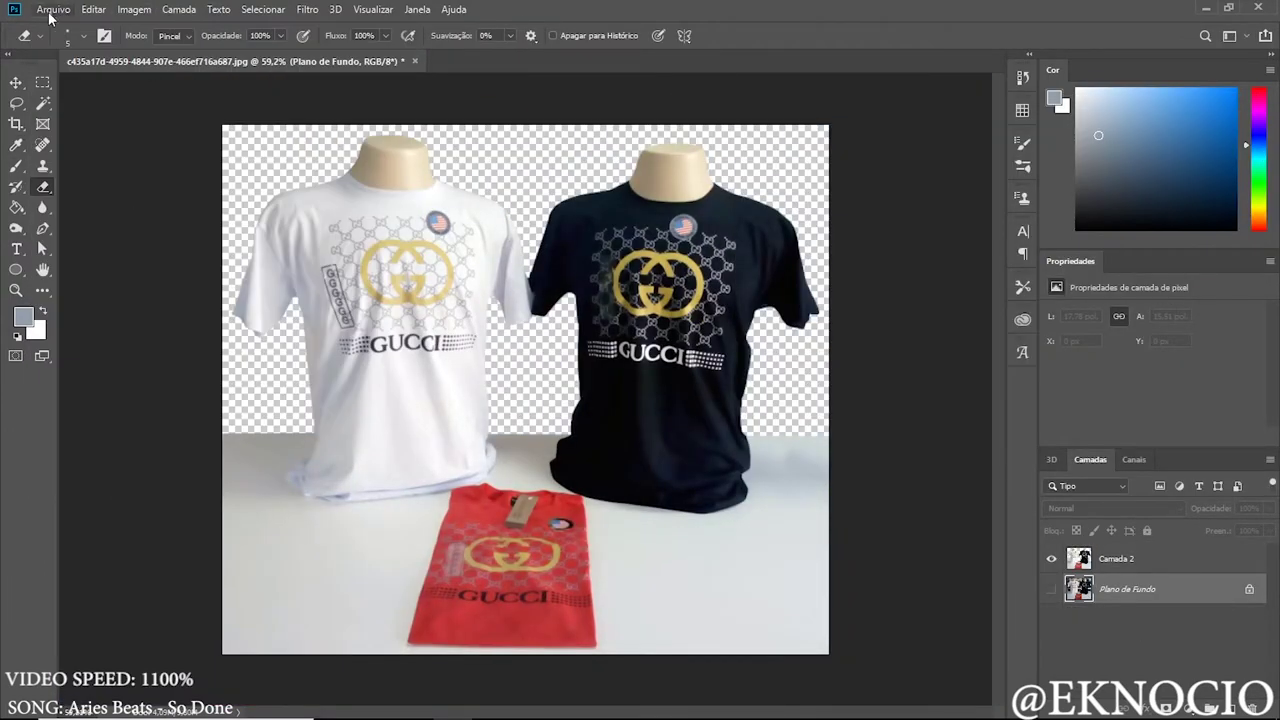
key(ctrl+shift+s)
key(Escape)
- Close the Gucci photo unsaved and start a pen path along the table edge and shirt outline
click(641, 279)
click(41, 226)
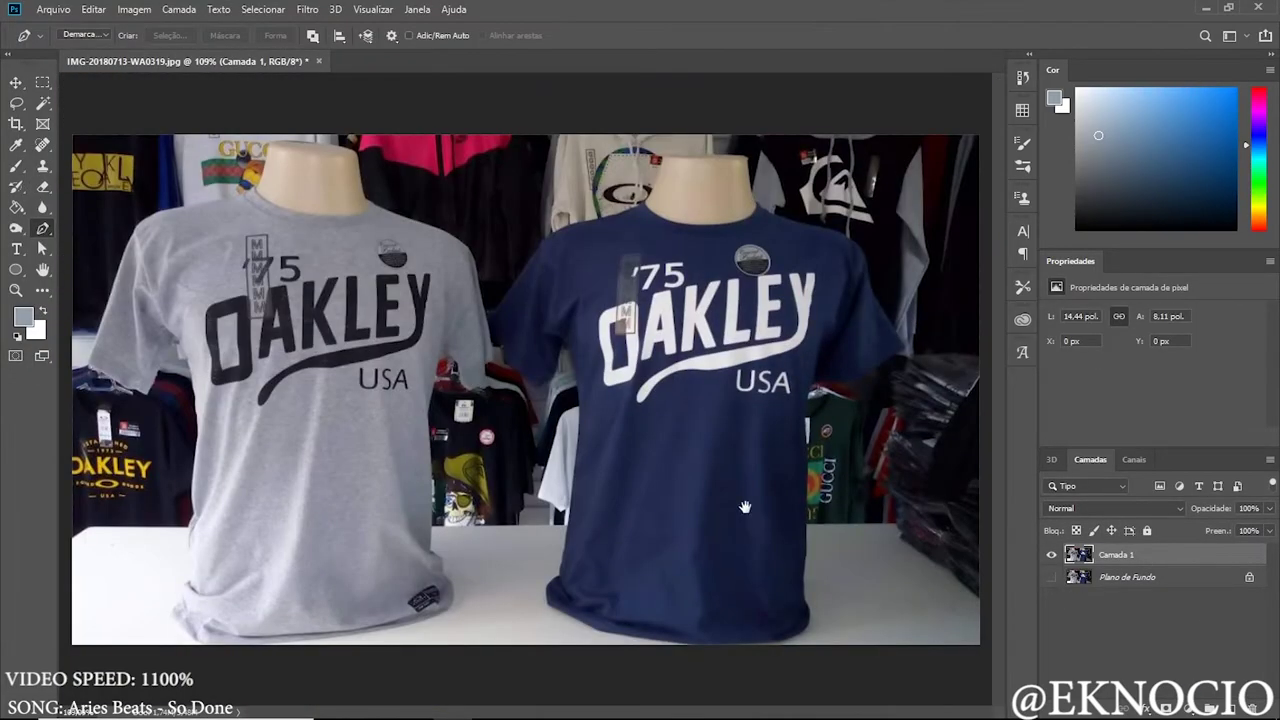
alt+scroll(737, 509, up, 3)
scroll(600, 450, left, 5)
click(494, 403)
click(305, 403)
click(900, 137)
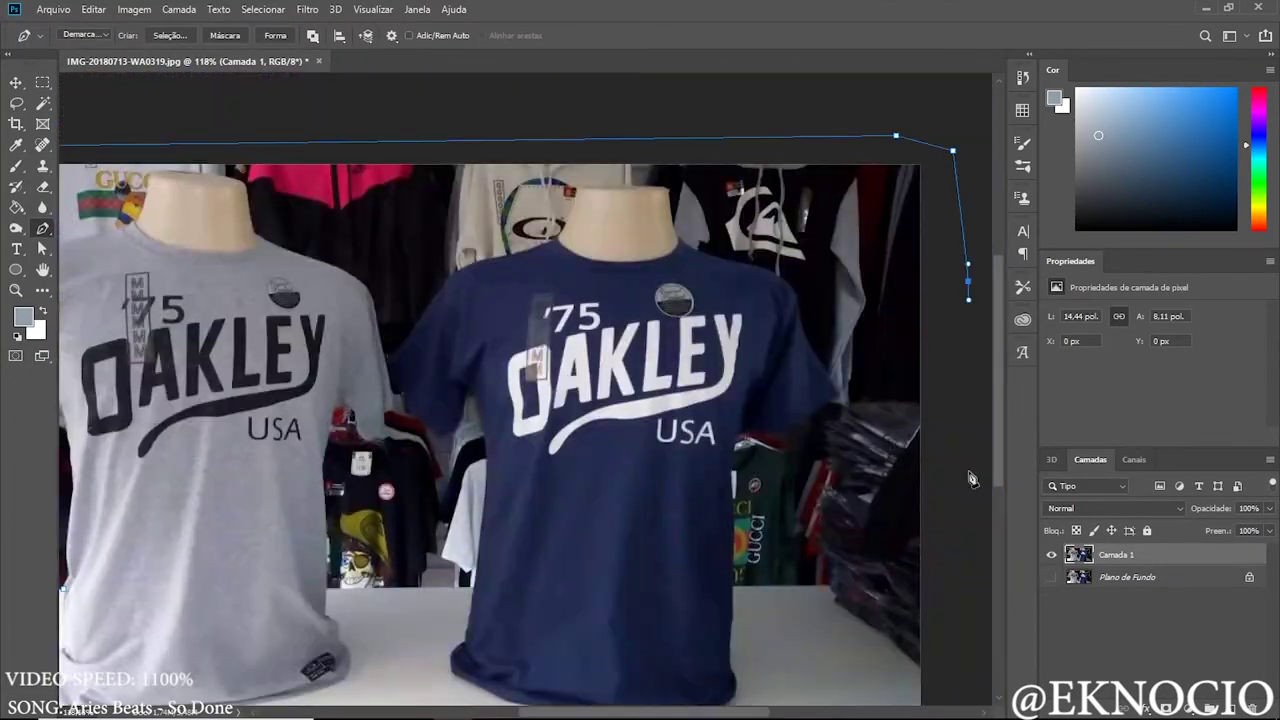
click(929, 429)
click(891, 557)
alt+scroll(600, 400, up, 3)
click(445, 560)
click(468, 300)
- Continue the path around the navy shirt's shoulder, the mannequin neck and the left shoulder
scroll(486, 285, up, 3)
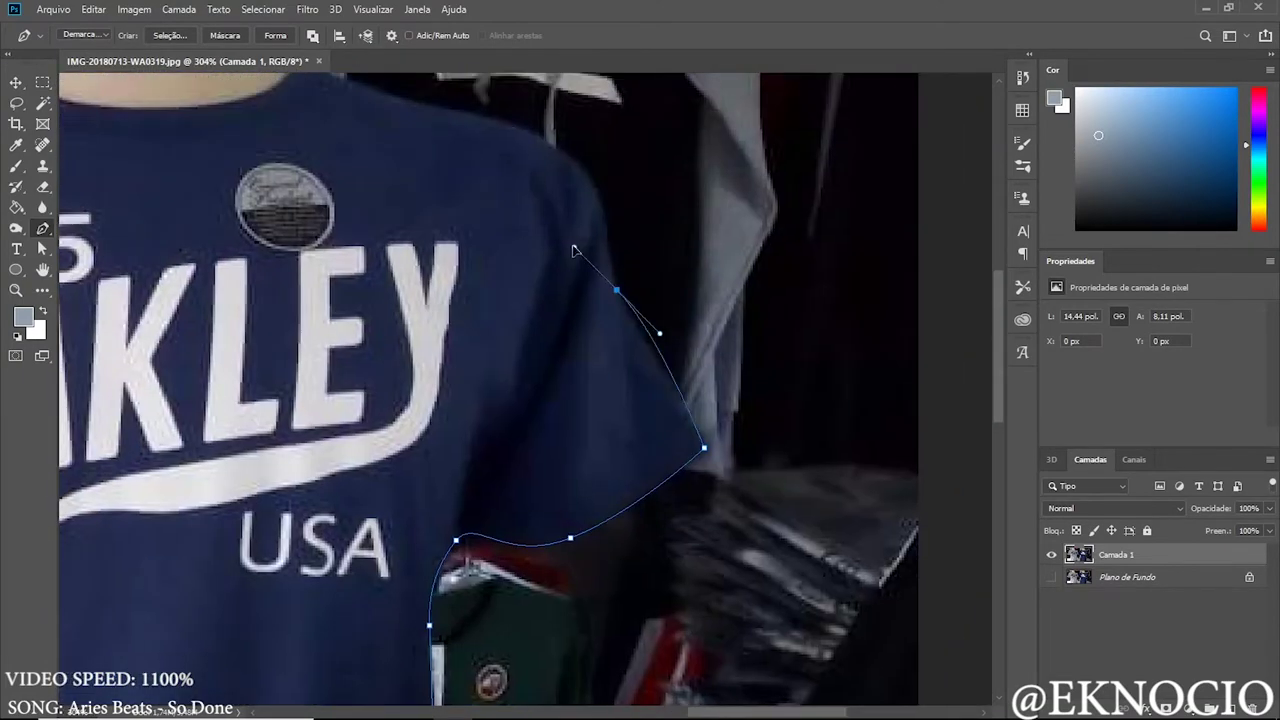
click(571, 251)
alt+scroll(500, 300, up, 2)
click(580, 318)
alt+scroll(446, 171, down, 3)
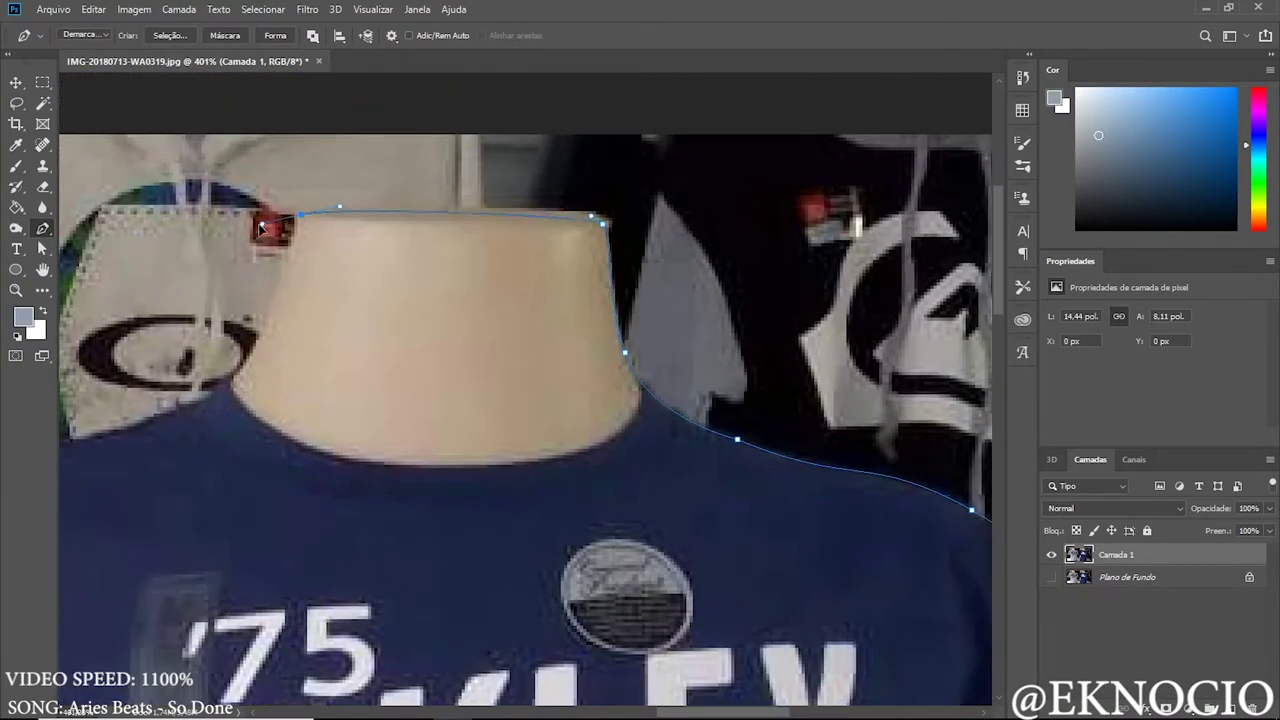
click(463, 206)
alt+scroll(357, 386, up, 3)
click(453, 335)
scroll(175, 600, down, 5)
drag(427, 460, 478, 441)
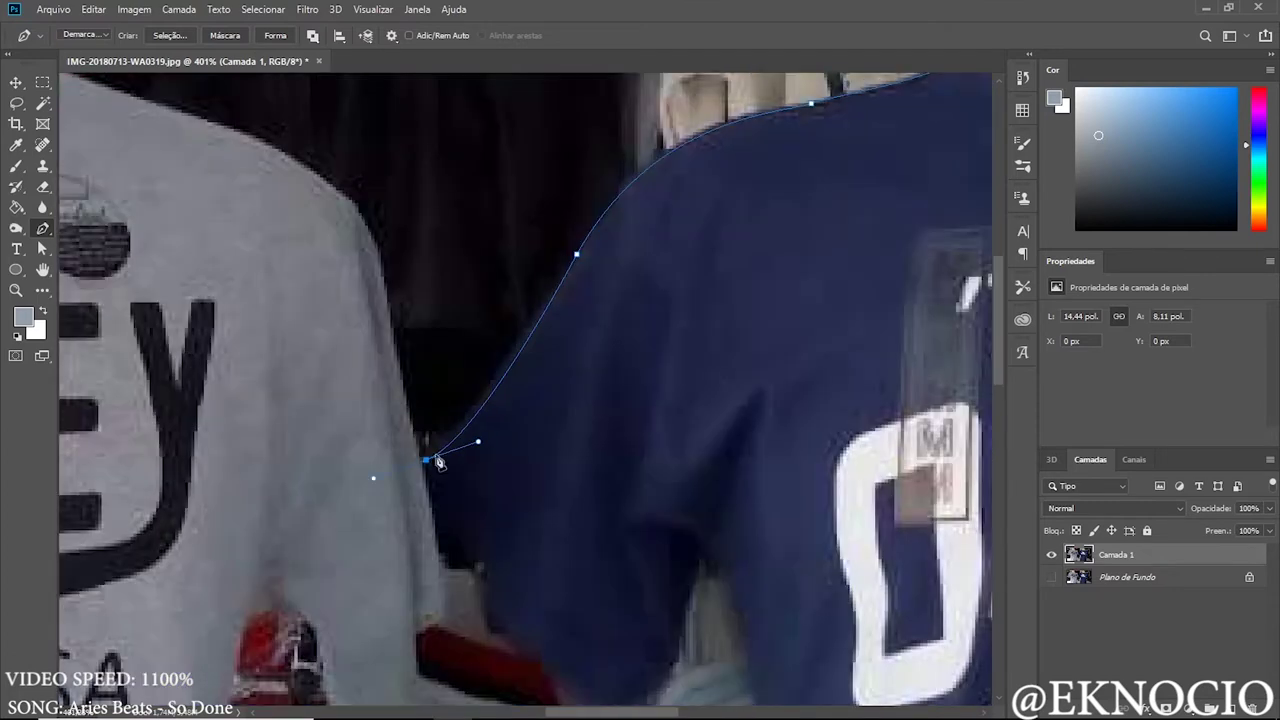
scroll(415, 401, up, 8)
scroll(350, 360, left, 10)
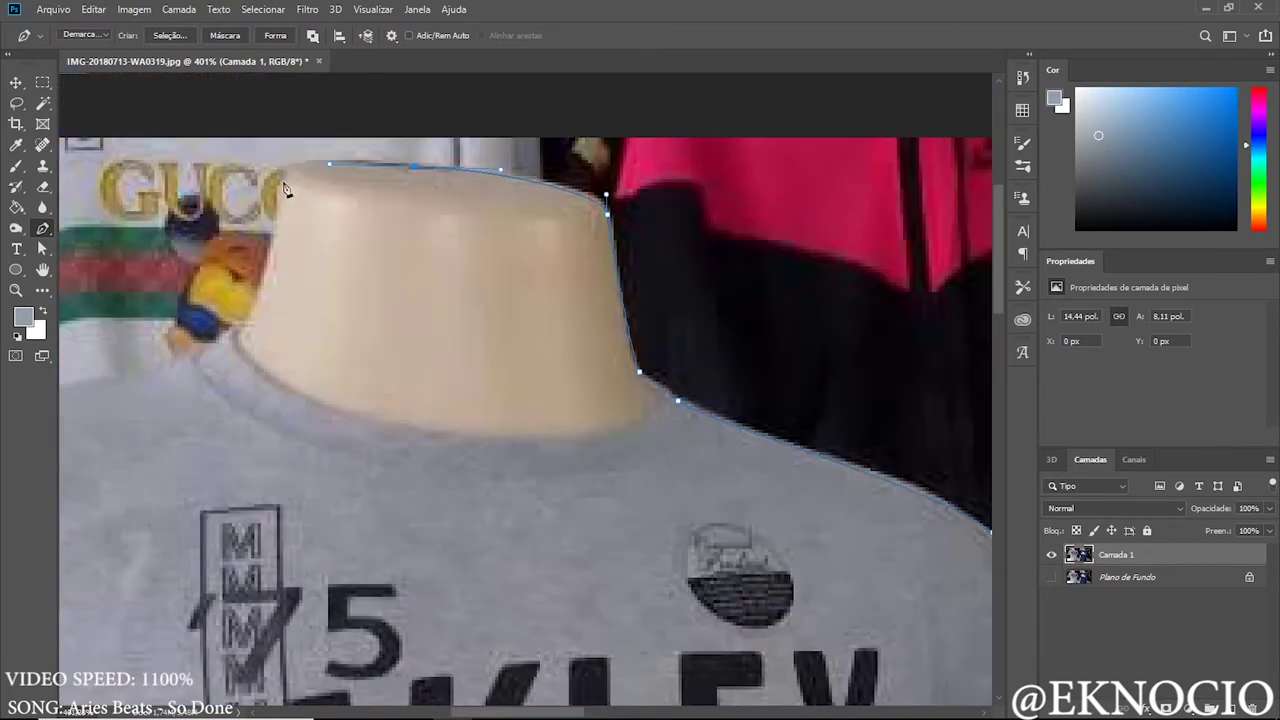
scroll(317, 337, left, 5)
scroll(317, 337, left, 4)
scroll(618, 530, left, 5)
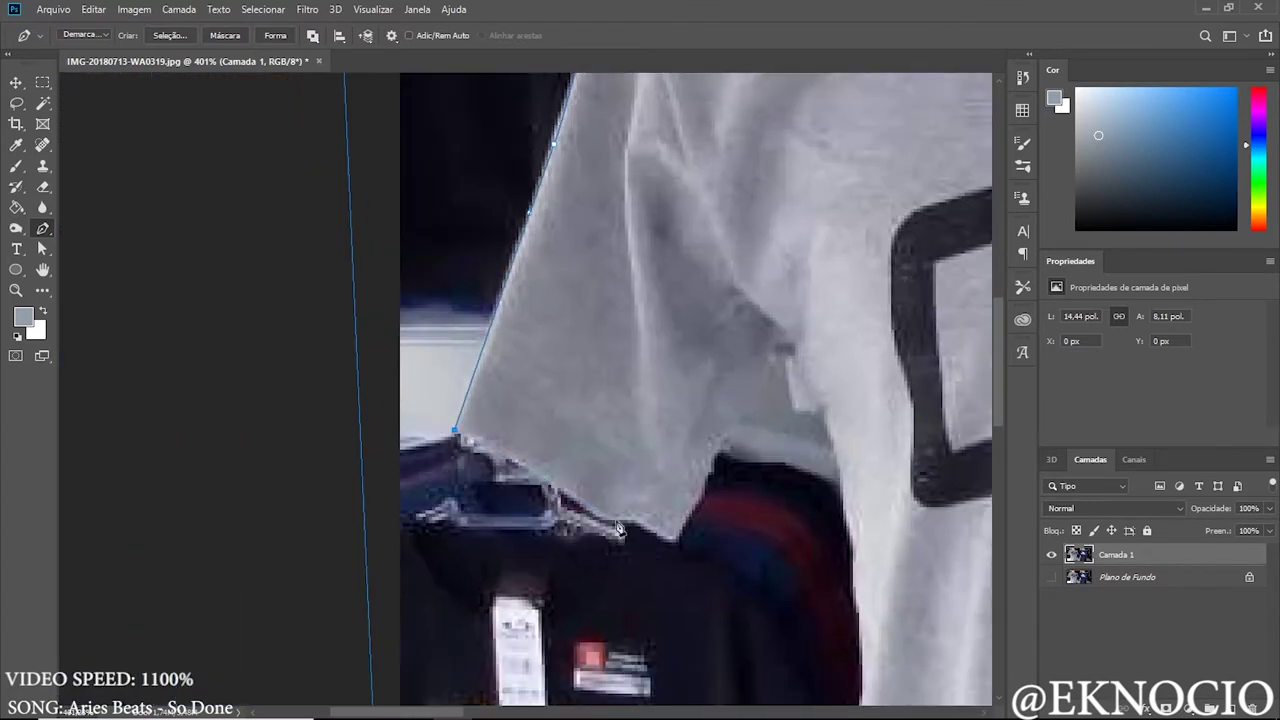
scroll(842, 500, down, 5)
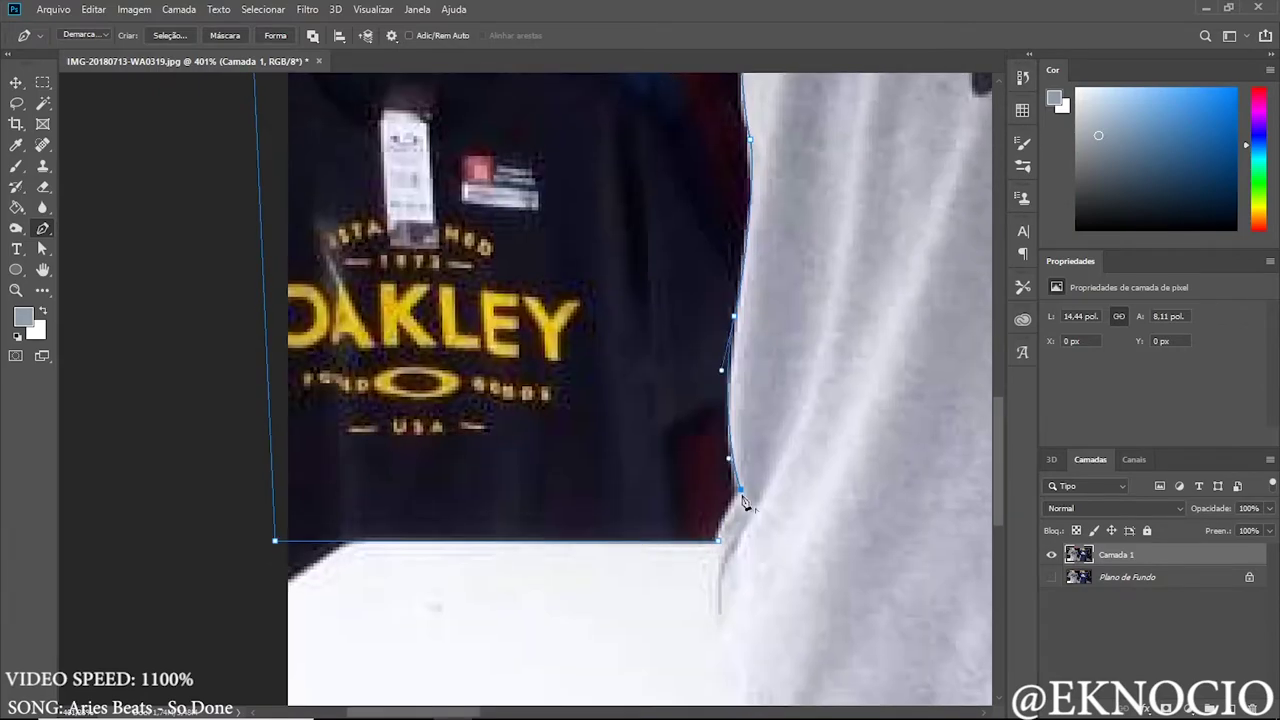
- Turn the traced path into a selection and erase the store background around the shirts
key(ctrl+0)
right_click(514, 257)
click(614, 306)
key(e)
right_click(349, 201)
drag(349, 201, 271, 470)
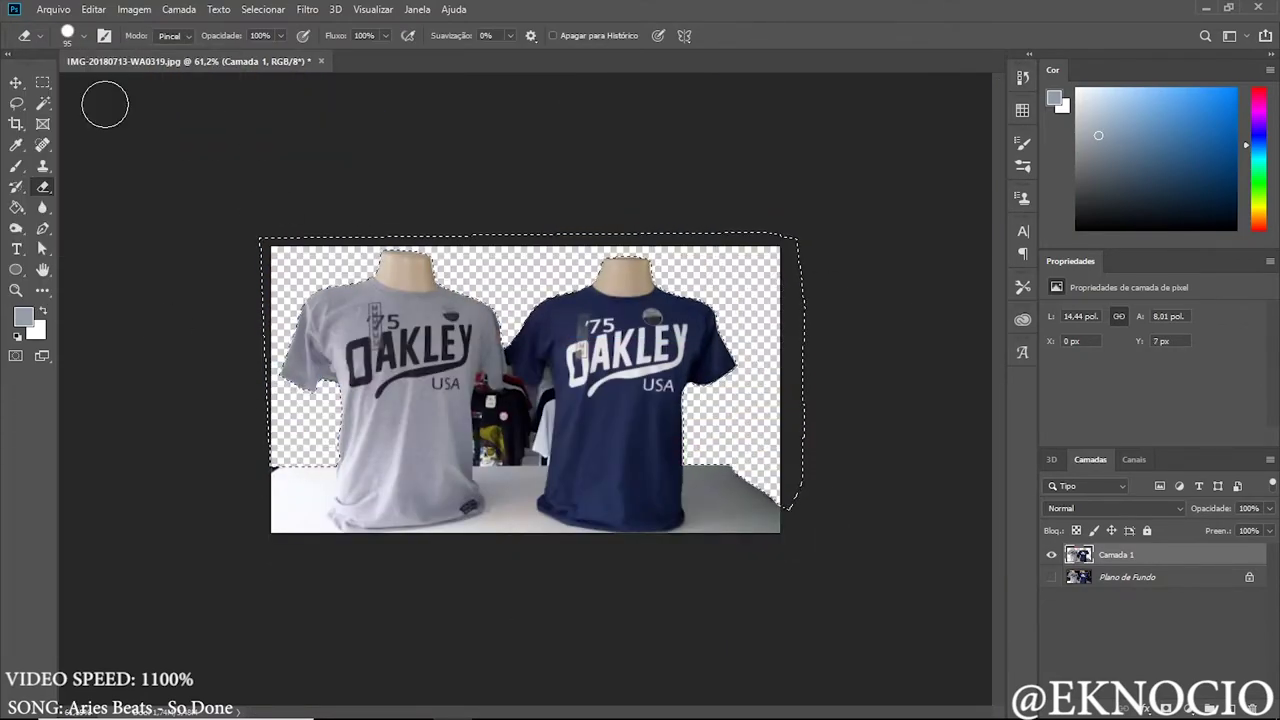
right_click(420, 297)
- Deselect and adjust the selection options before painting
click(262, 9)
click(285, 40)
key(b)
scroll(378, 203, up, 3)
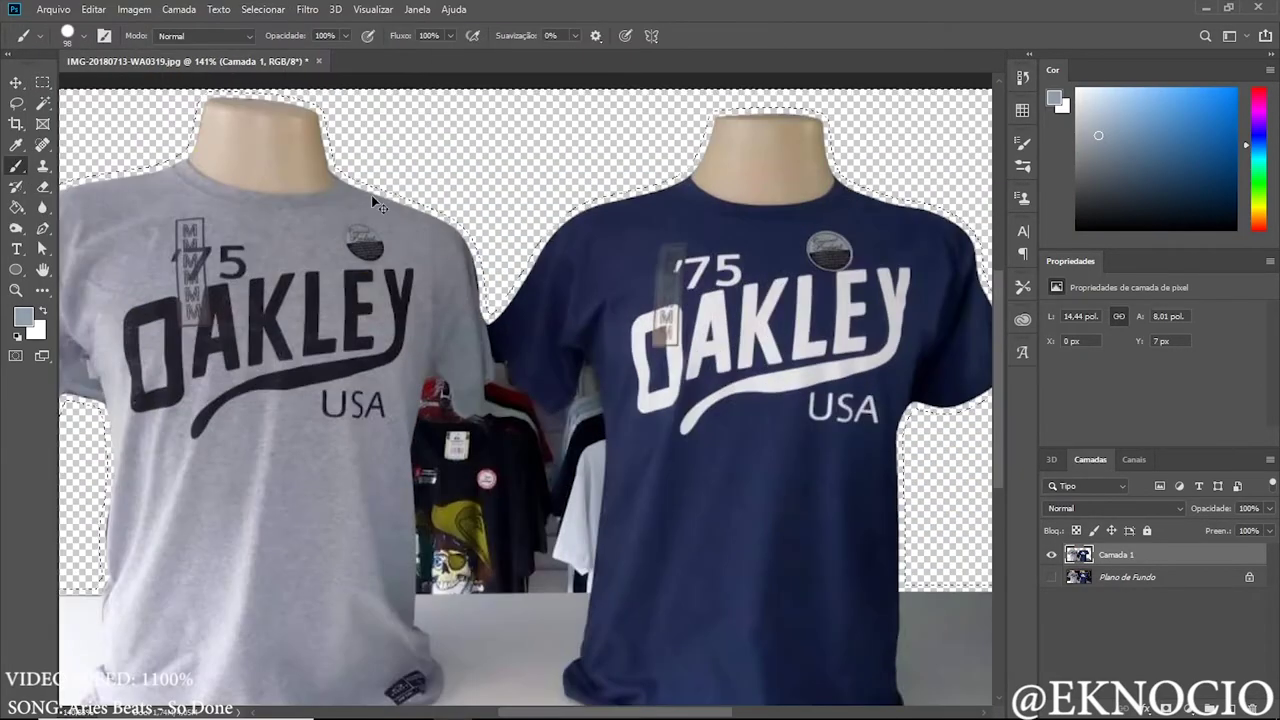
click(262, 9)
scroll(543, 194, down, 2)
click(262, 9)
click(459, 268)
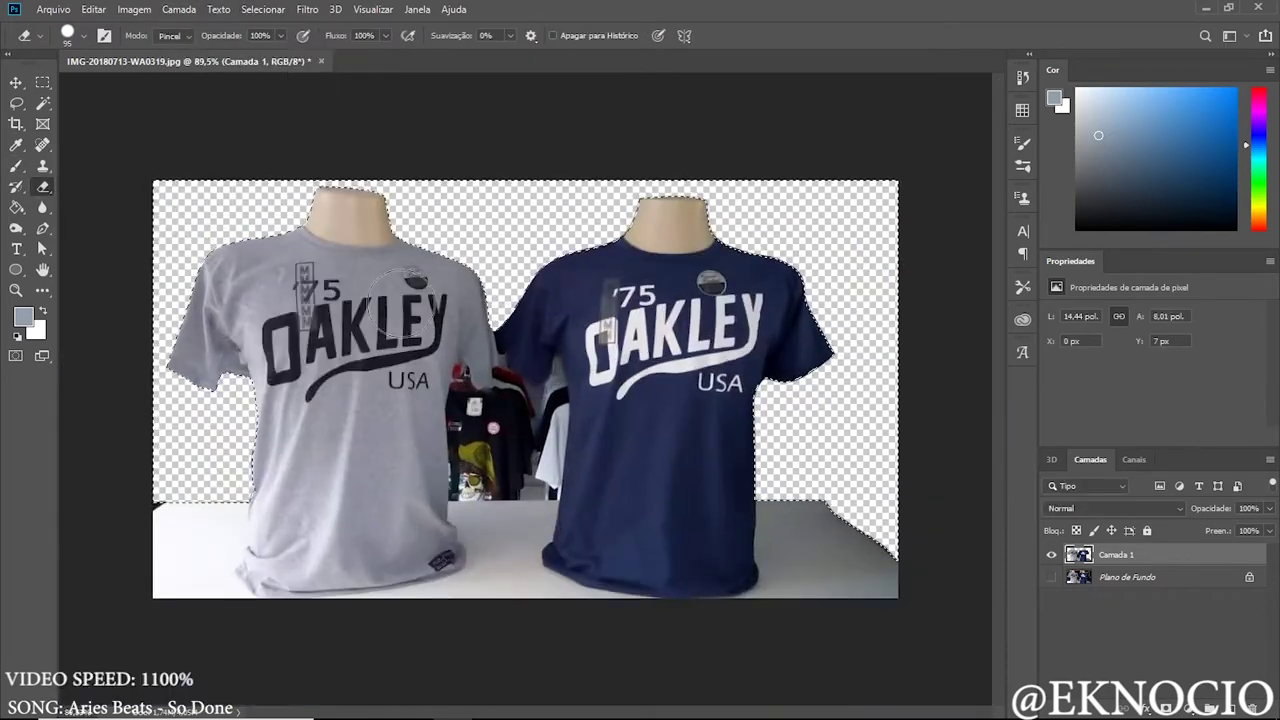
- Paint grey over the tabletop right of the navy shirt and spot-heal it
scroll(214, 543, up, 3)
scroll(214, 543, up, 3)
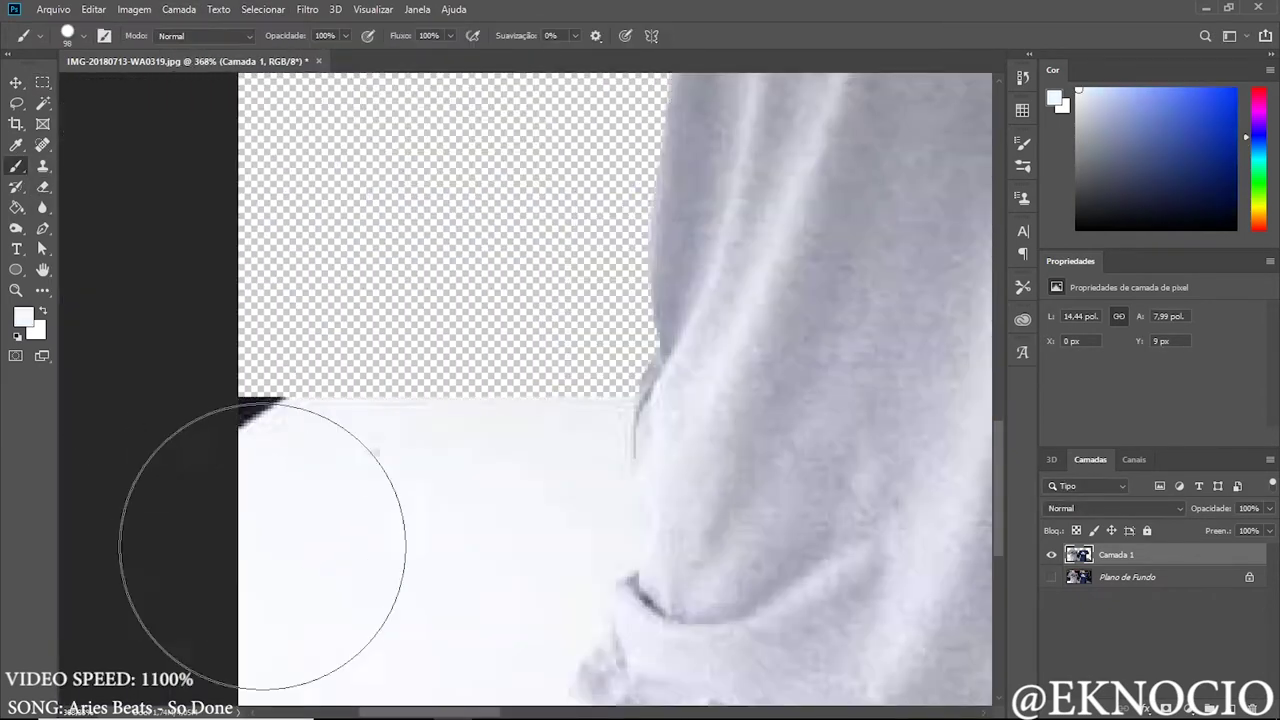
scroll(229, 380, down, 3)
drag(229, 380, 132, 367)
key(b)
alt+click(755, 437)
drag(720, 437, 755, 437)
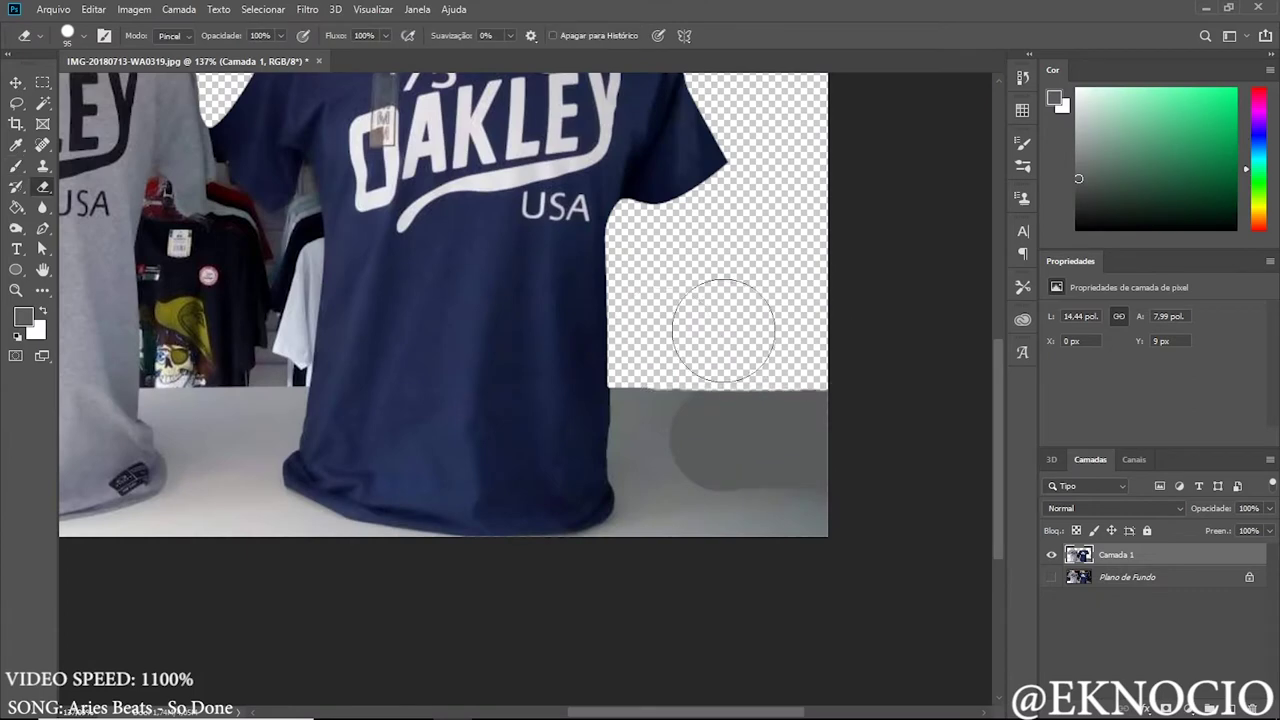
- Merge the three shirt layers Camada 1–3 into a single layer
scroll(875, 443, up, 2)
key(l)
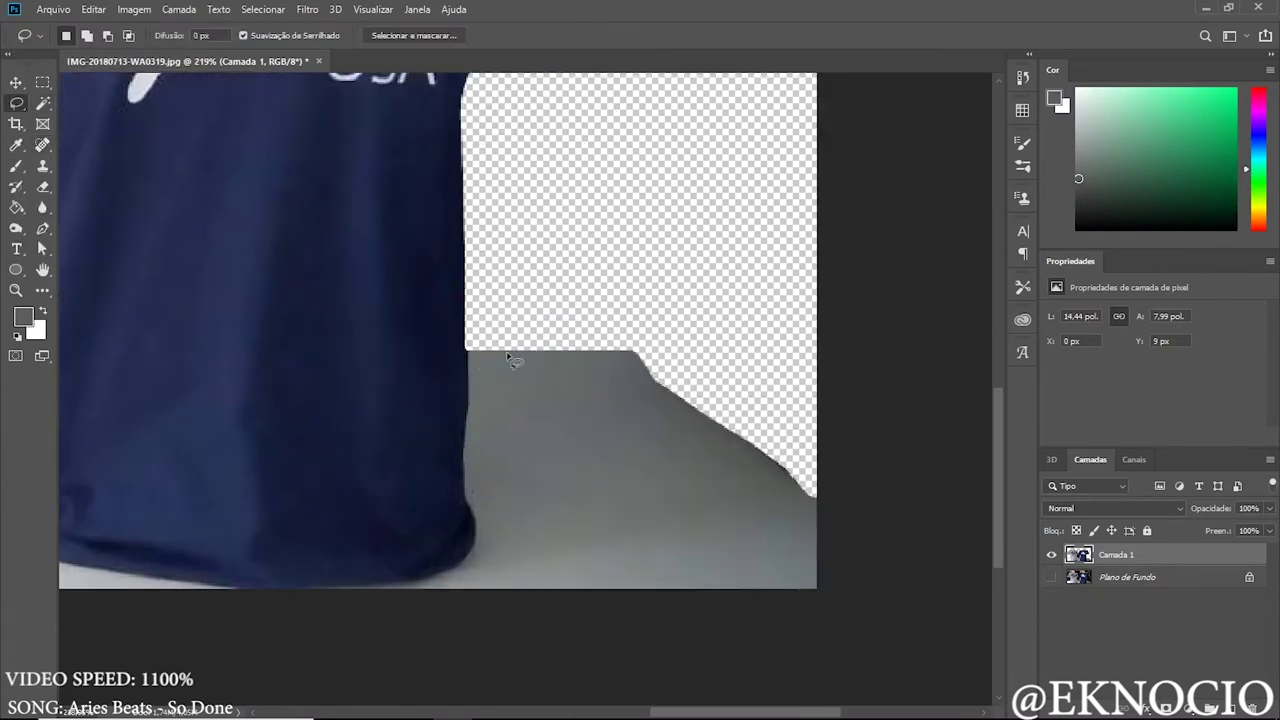
shift+click(1116, 599)
right_click(1128, 585)
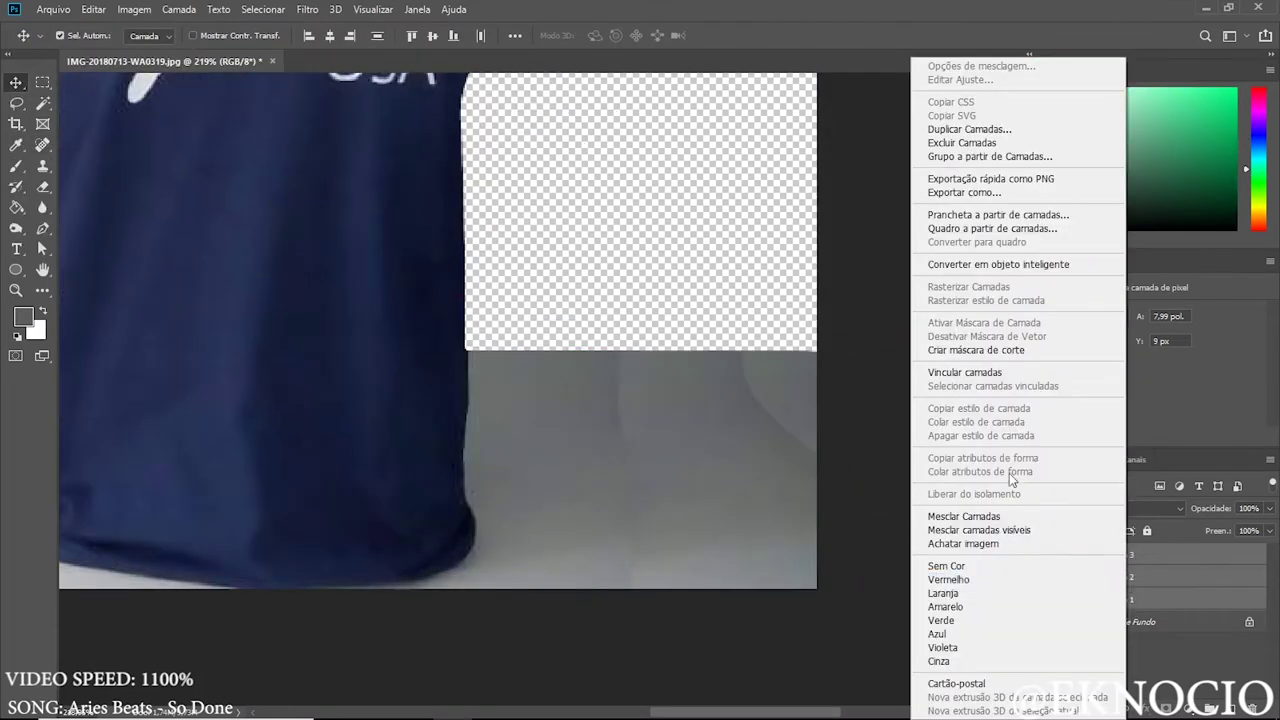
click(963, 516)
- Start a pen path up the grey shirt's edge and around the hanging shirt's collar
key(j)
scroll(770, 430, down, 3)
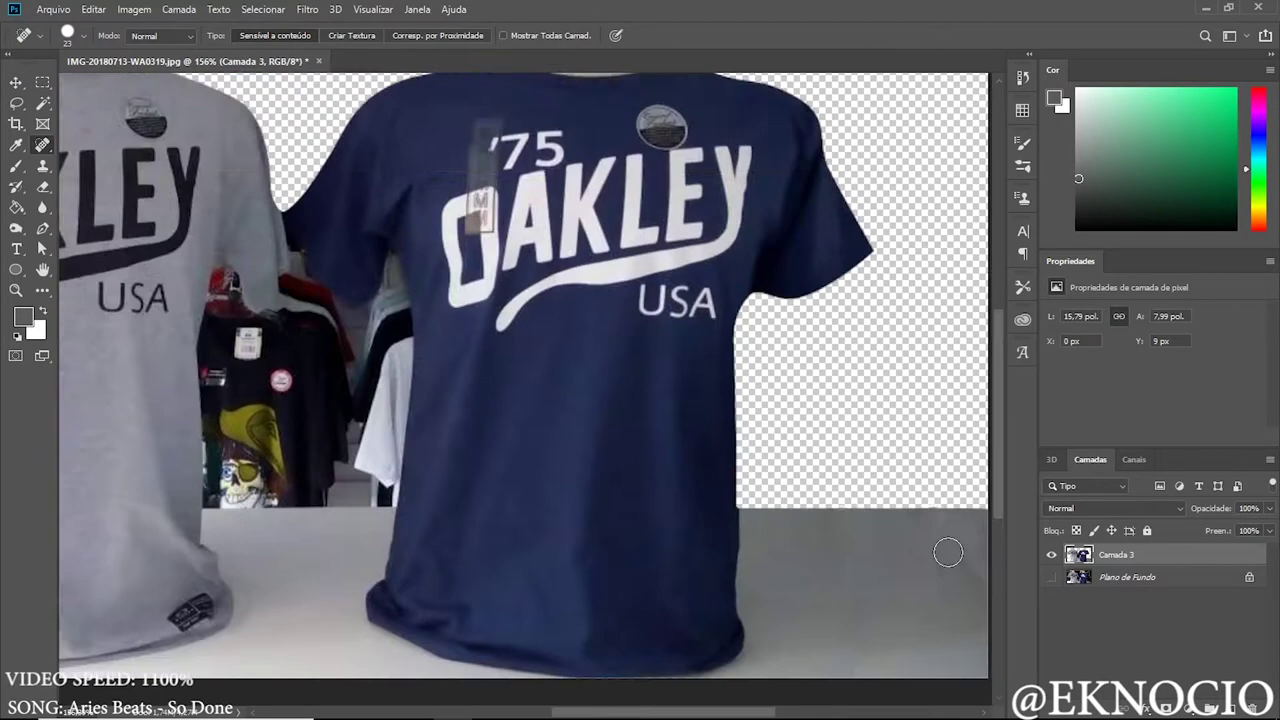
scroll(949, 549, up, 2)
scroll(720, 491, up, 2)
key(p)
click(416, 488)
click(404, 426)
scroll(408, 303, up, 2)
click(403, 305)
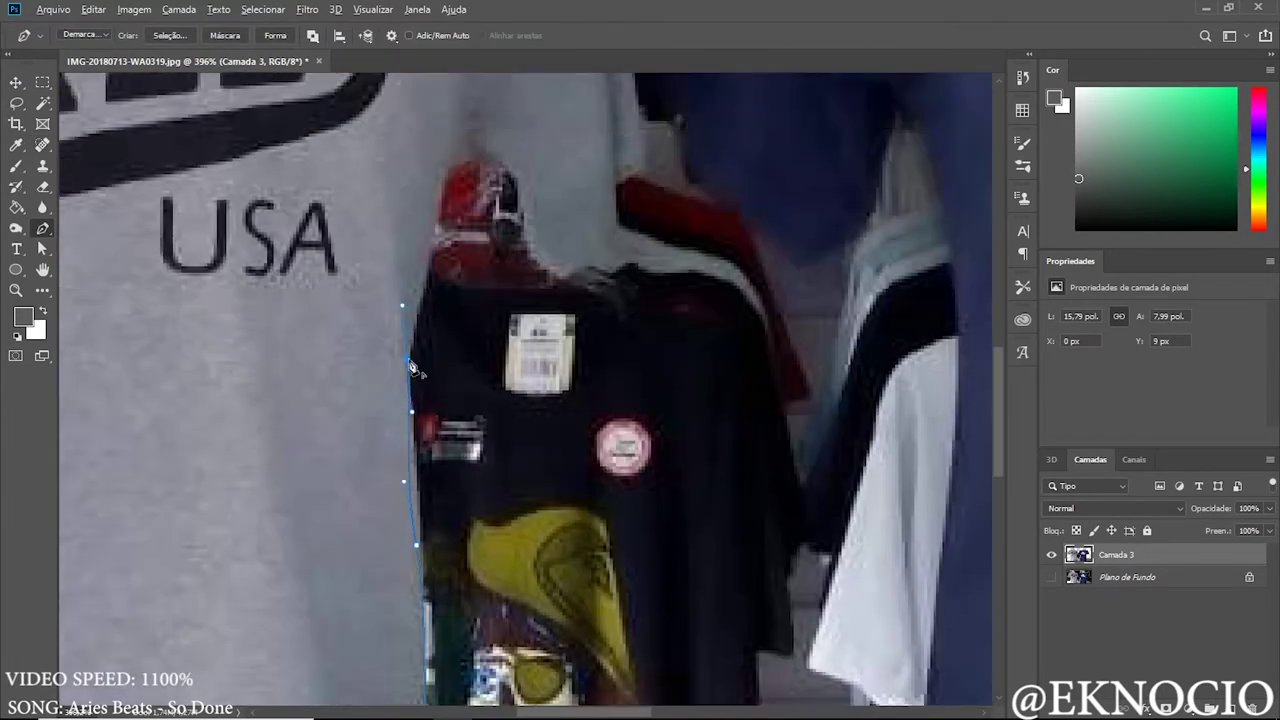
click(567, 265)
scroll(567, 270, down, 1)
scroll(568, 349, up, 2)
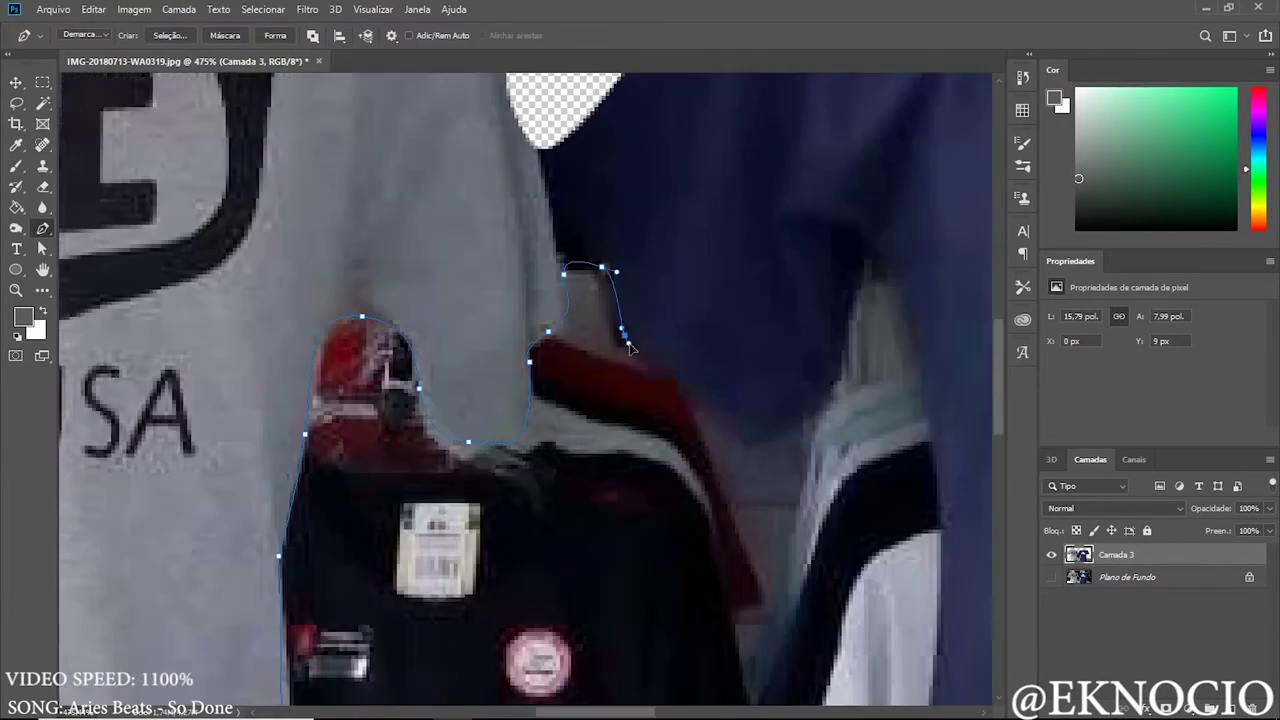
- Extend the path around the navy shirt's collar and close it along the table edge
click(773, 437)
click(861, 272)
click(929, 418)
scroll(760, 450, down, 2)
scroll(750, 600, down, 3)
click(760, 530)
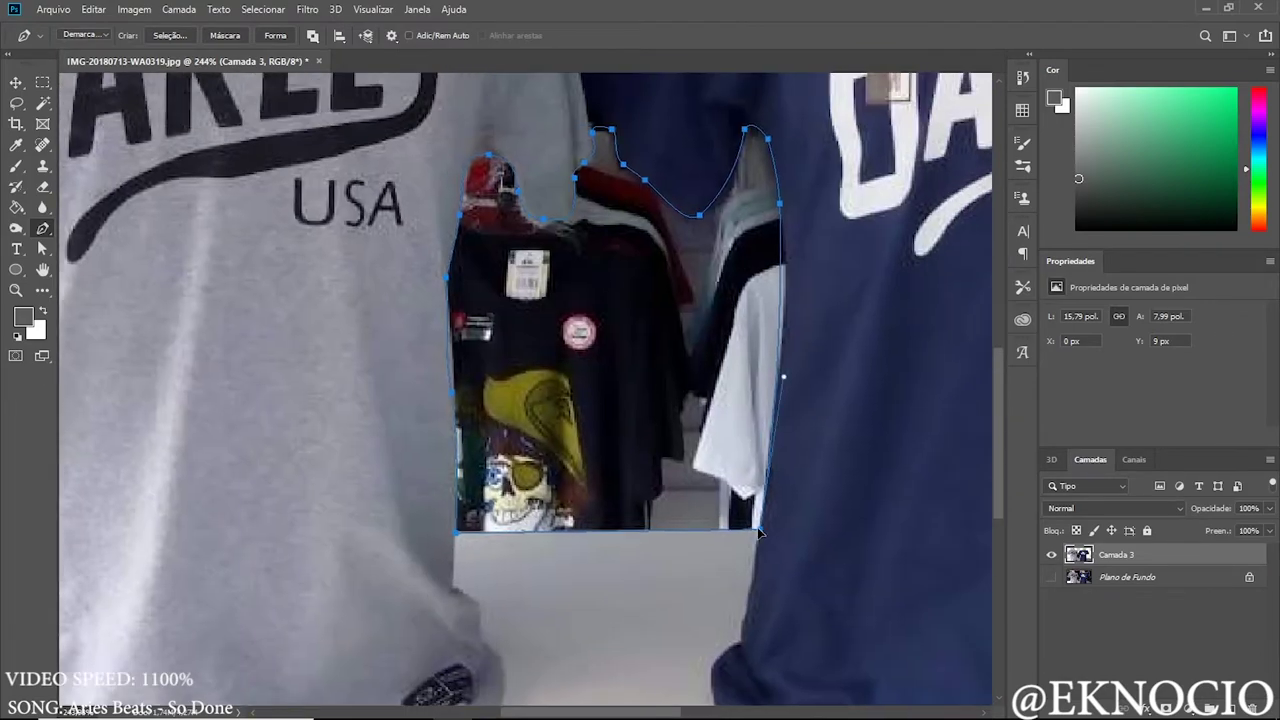
- Convert the path to a selection, delete the rack between the shirts, and deselect
right_click(737, 277)
click(800, 345)
key(Return)
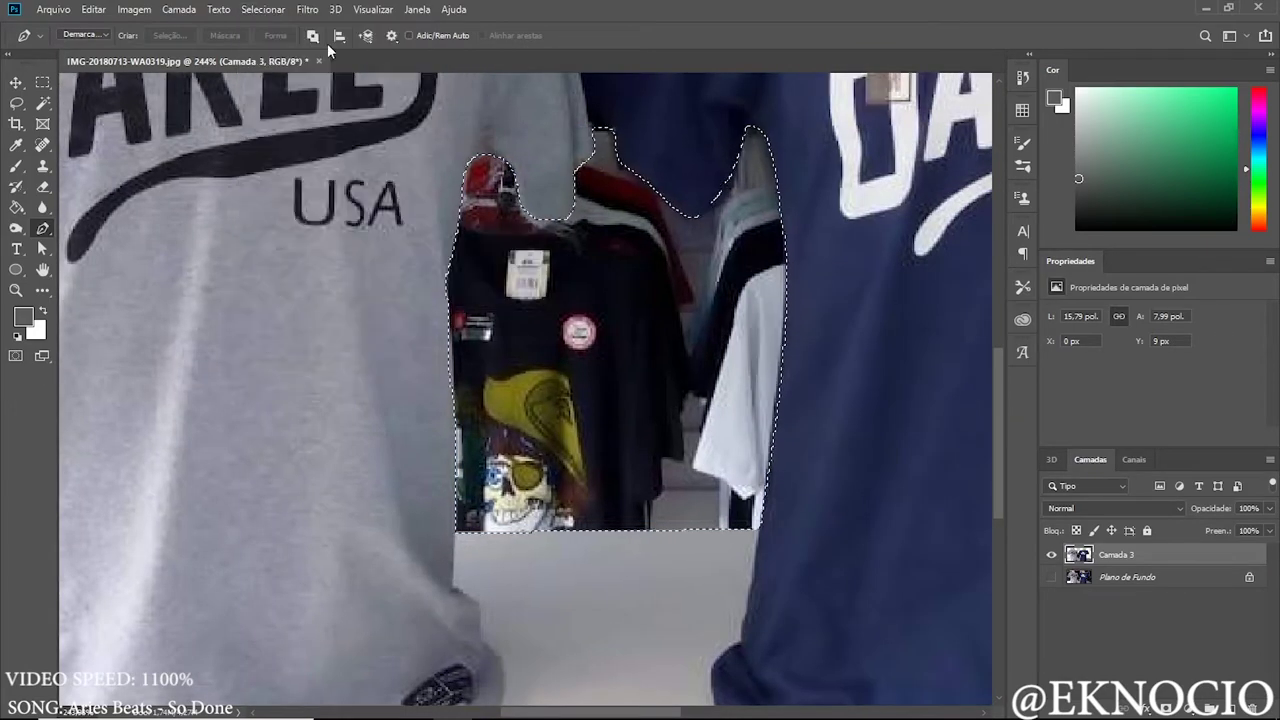
key(m)
key(Delete)
key(ctrl+d)
key(ctrl+0)
- Add a new backdrop layer below the shirts and fill it with grey
click(1237, 486)
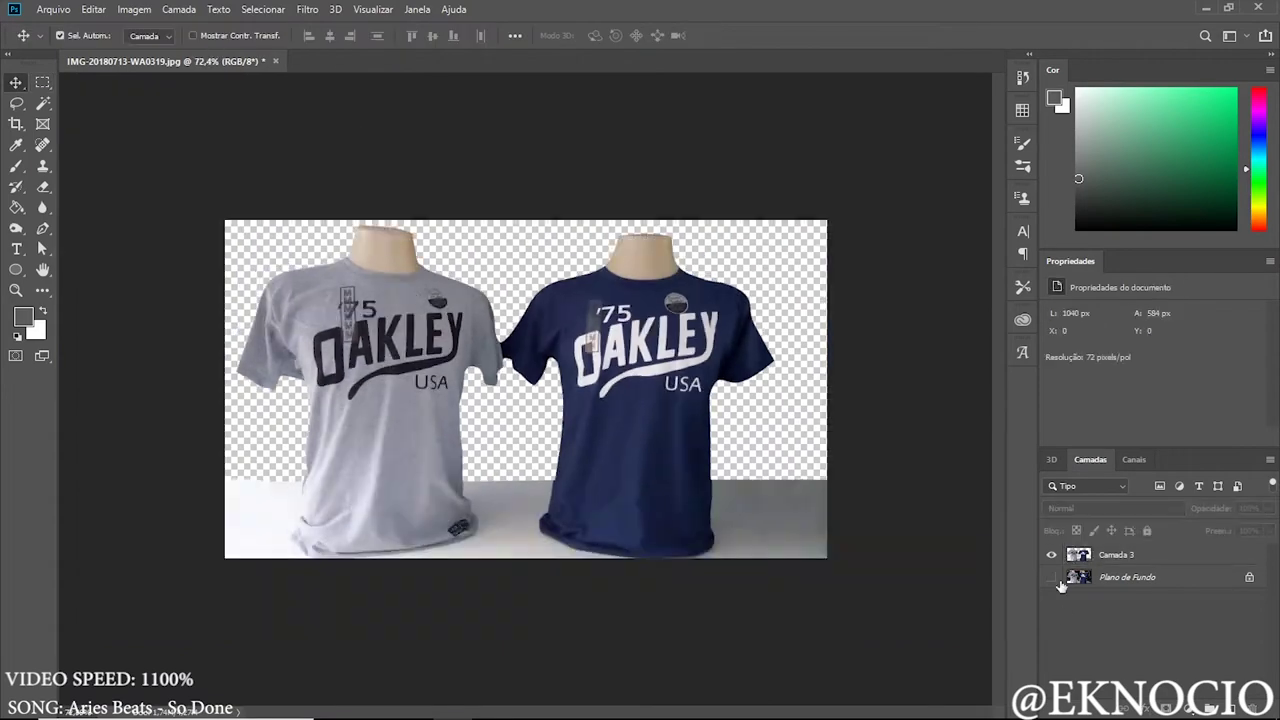
drag(1116, 554, 1116, 590)
mouse_move(300, 400)
mouse_down()
mouse_move(908, 377)
mouse_move(300, 500)
mouse_up()
key(e)
scroll(593, 263, up, 3)
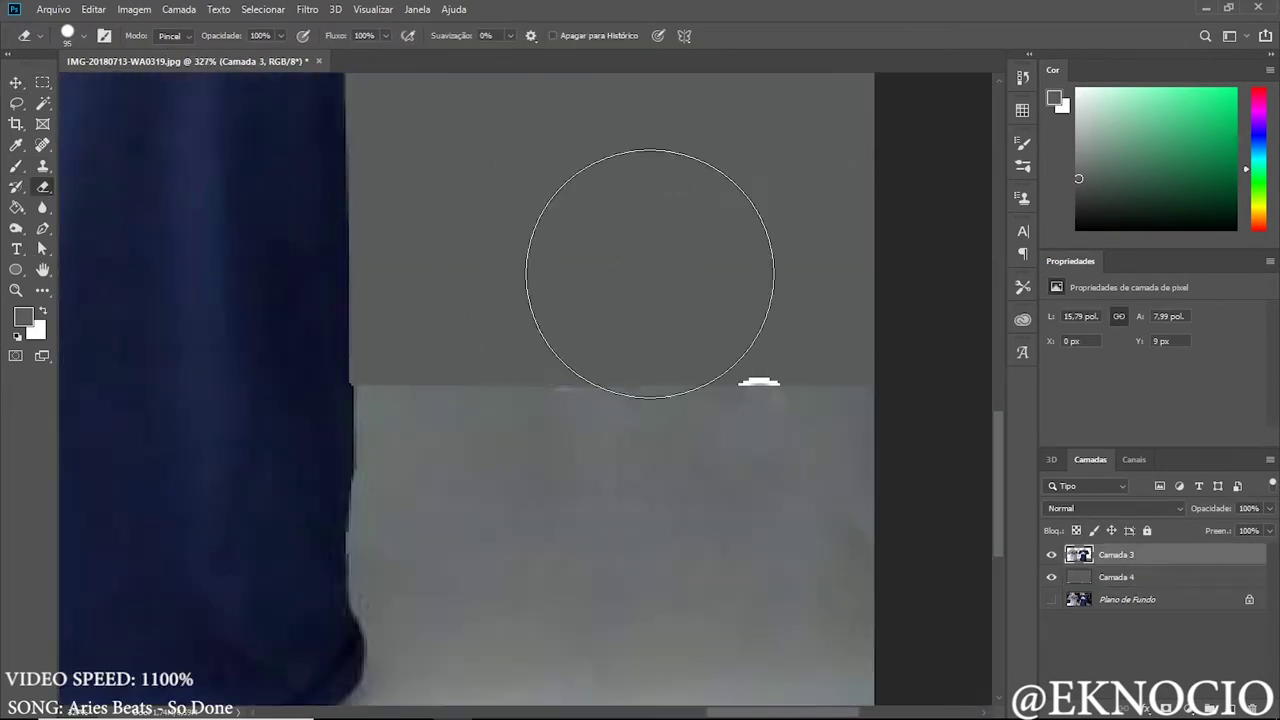
scroll(650, 273, down, 3)
scroll(474, 234, left, 5)
key(ctrl+0)
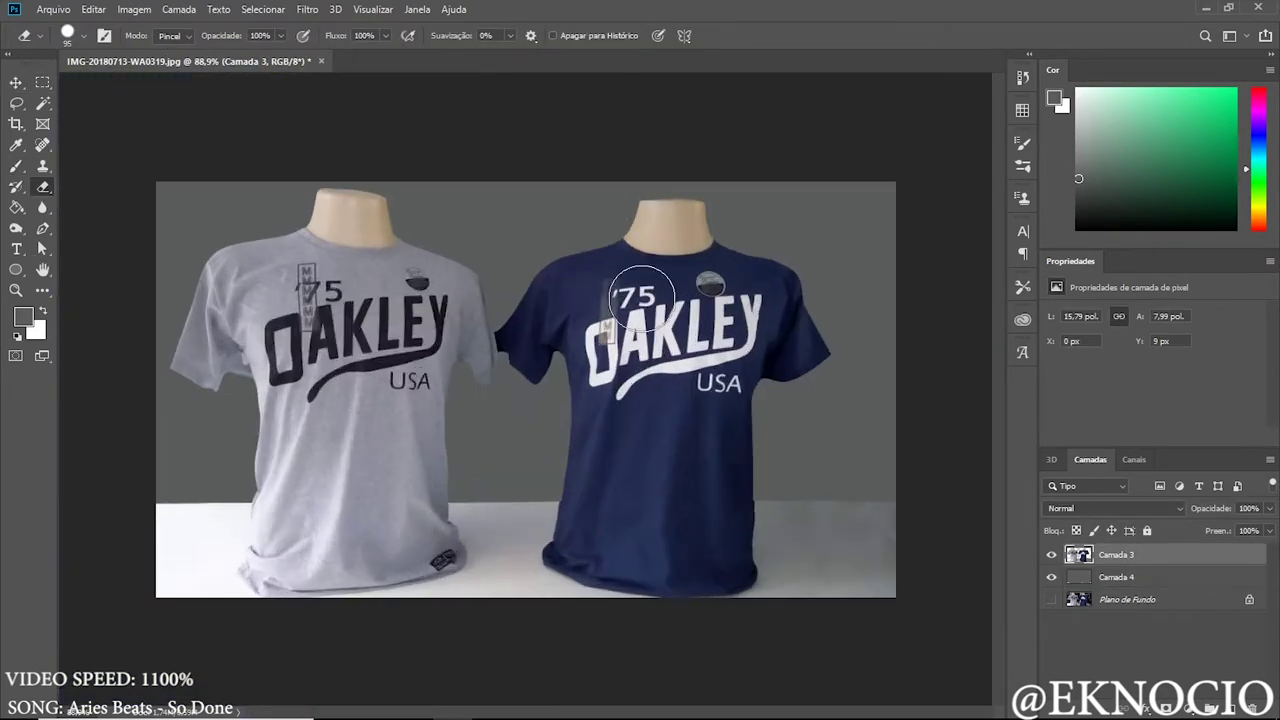
- Clear the backdrop layer Camada 4 and paint it red
click(1116, 577)
key(ctrl+a)
key(Delete)
key(ctrl+d)
drag(900, 398, 510, 321)
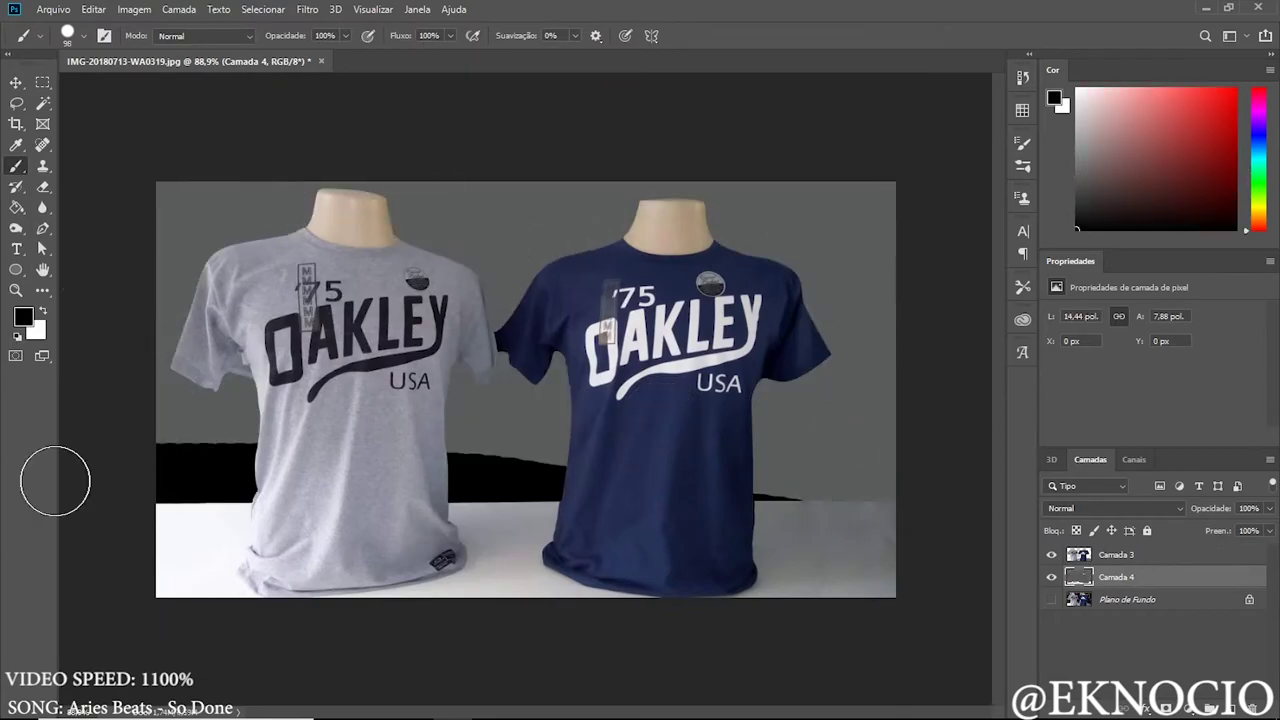
drag(55, 481, 557, 329)
click(1235, 95)
drag(870, 330, 378, 222)
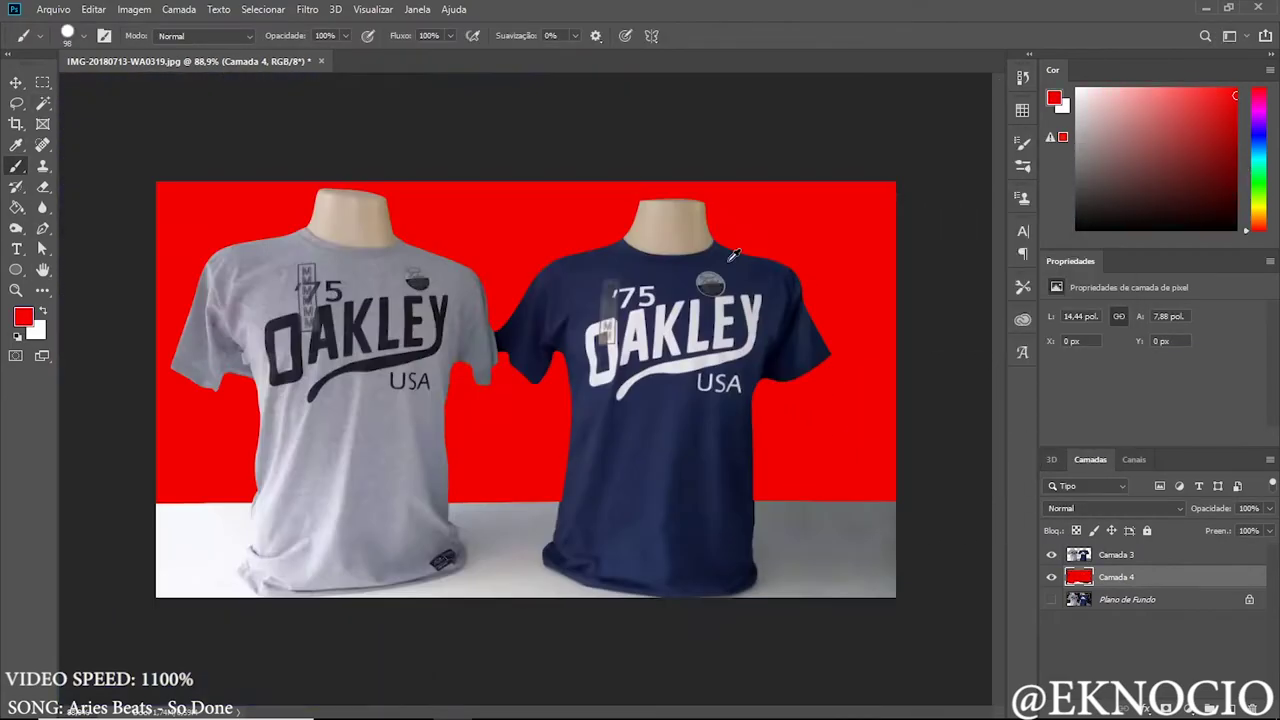
- Save the finished Oakley image as PNG and close it
scroll(783, 523, up, 5)
alt+click(646, 323)
scroll(732, 283, up, 3)
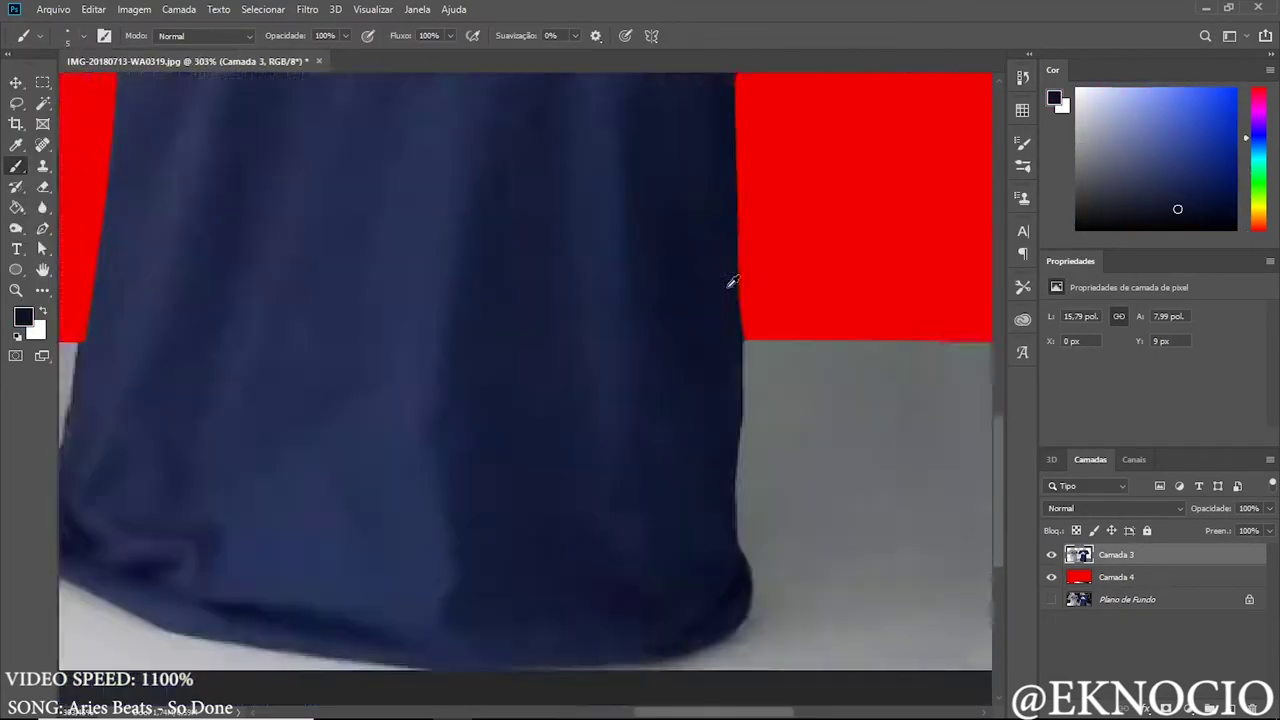
key(ctrl+0)
key(ctrl+shift+s)
key(Return)
key(ctrl+w)
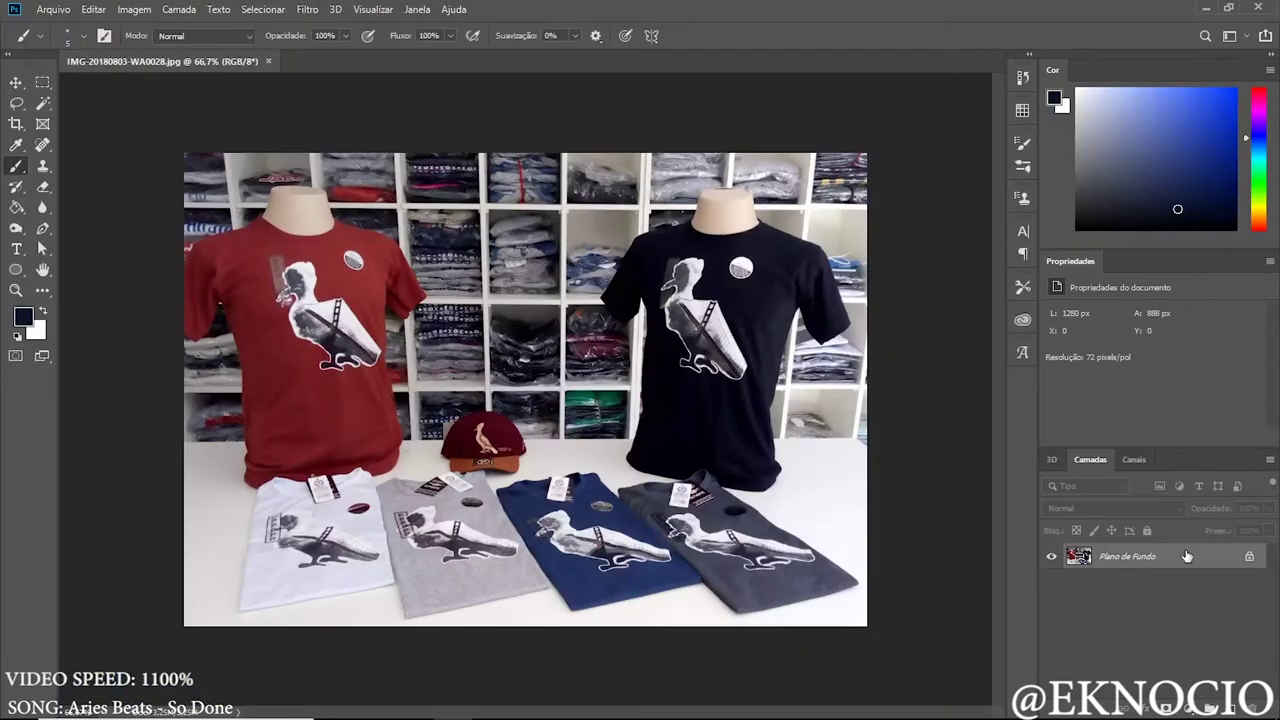
- Start a Pen path along the black shirt's edge, shoulder and mannequin neck
key(p)
scroll(310, 330, up, 5)
click(300, 234)
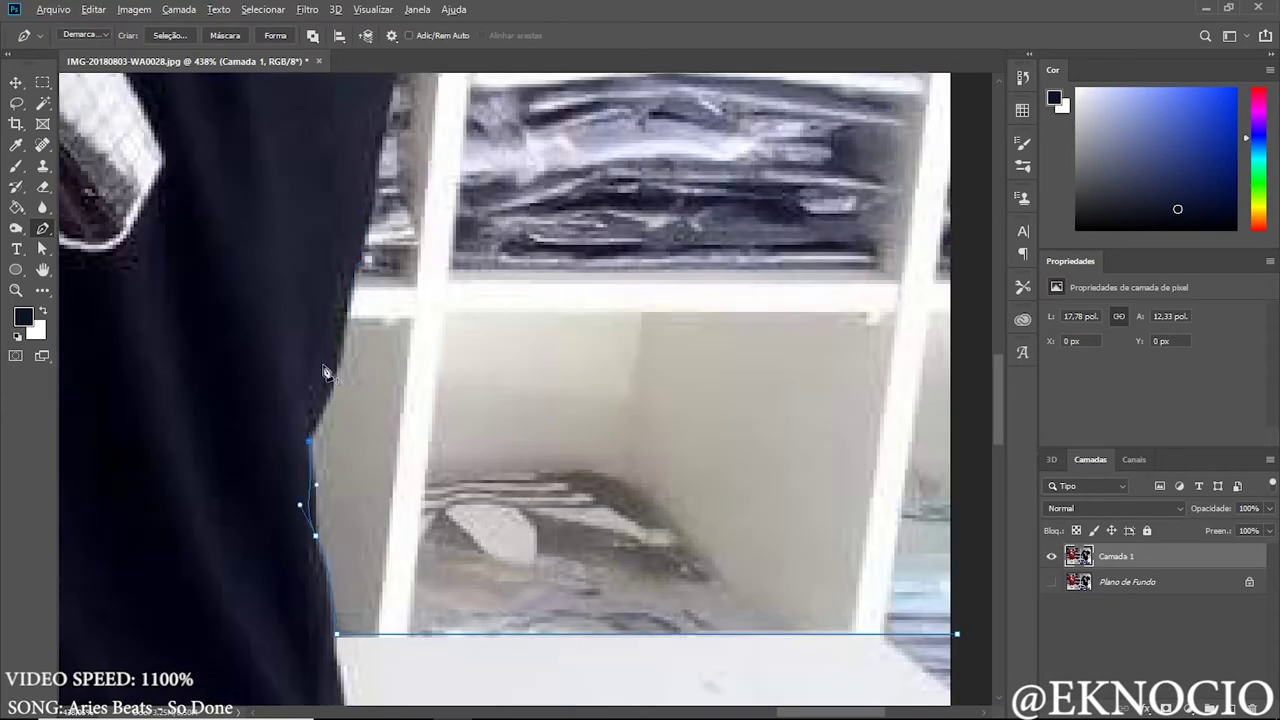
click(330, 375)
scroll(408, 207, up, 3)
drag(408, 207, 410, 422)
click(500, 152)
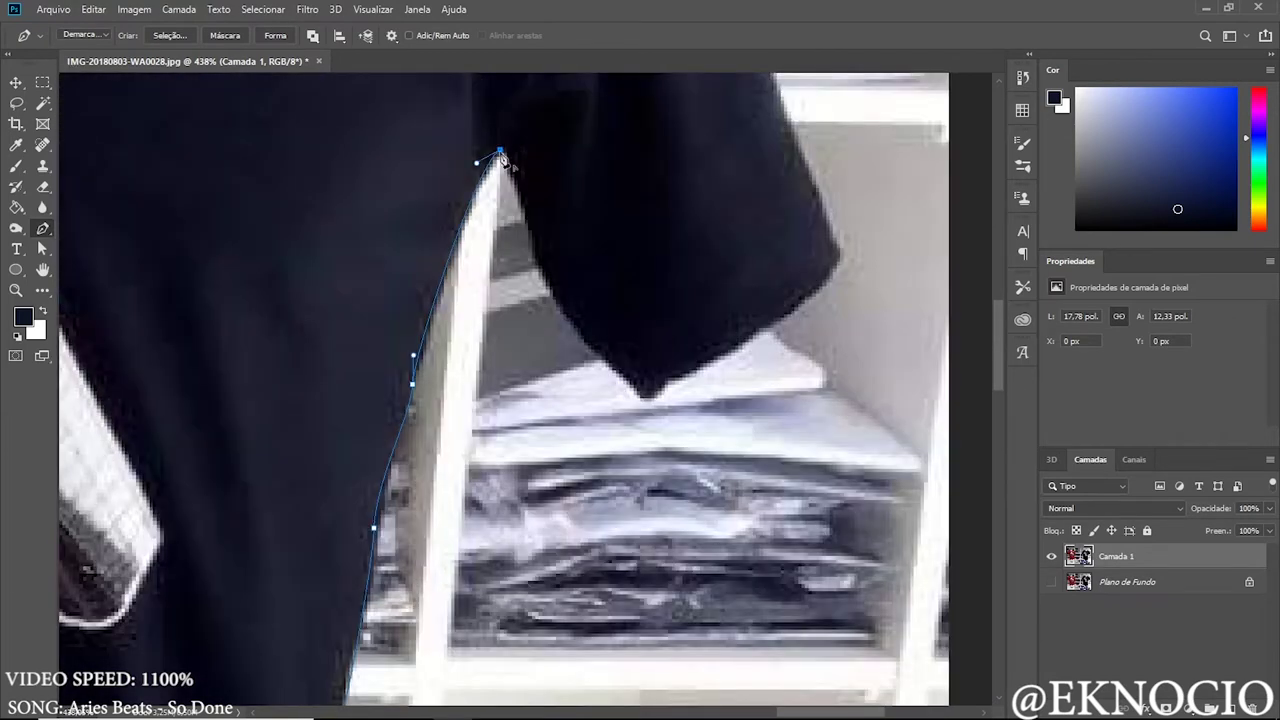
click(838, 254)
scroll(770, 254, up, 5)
scroll(600, 300, up, 5)
click(538, 345)
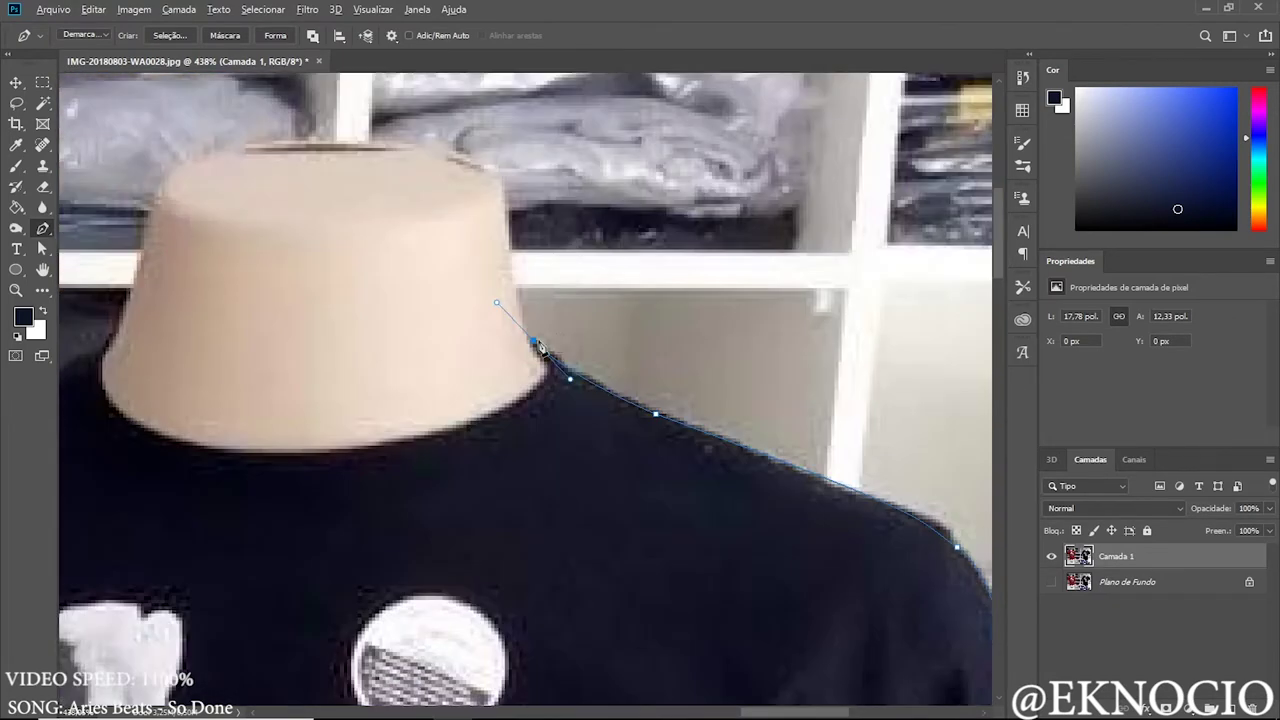
scroll(538, 345, up, 3)
scroll(585, 200, left, 5)
click(823, 328)
drag(665, 281, 489, 248)
- Extend the path under the black sleeve, along the table, toward the cap and red shirt
scroll(485, 343, down, 3)
scroll(485, 343, left, 3)
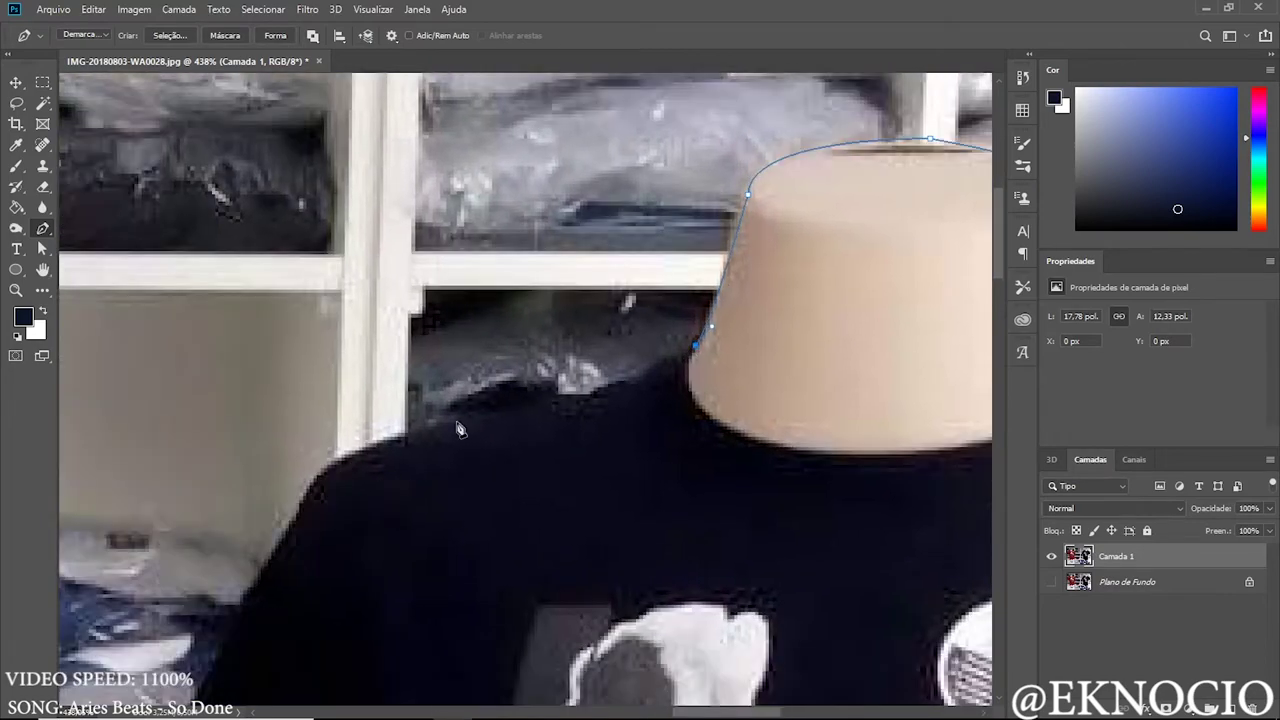
scroll(600, 300, left, 3)
scroll(676, 282, down, 2)
scroll(522, 530, down, 5)
click(630, 418)
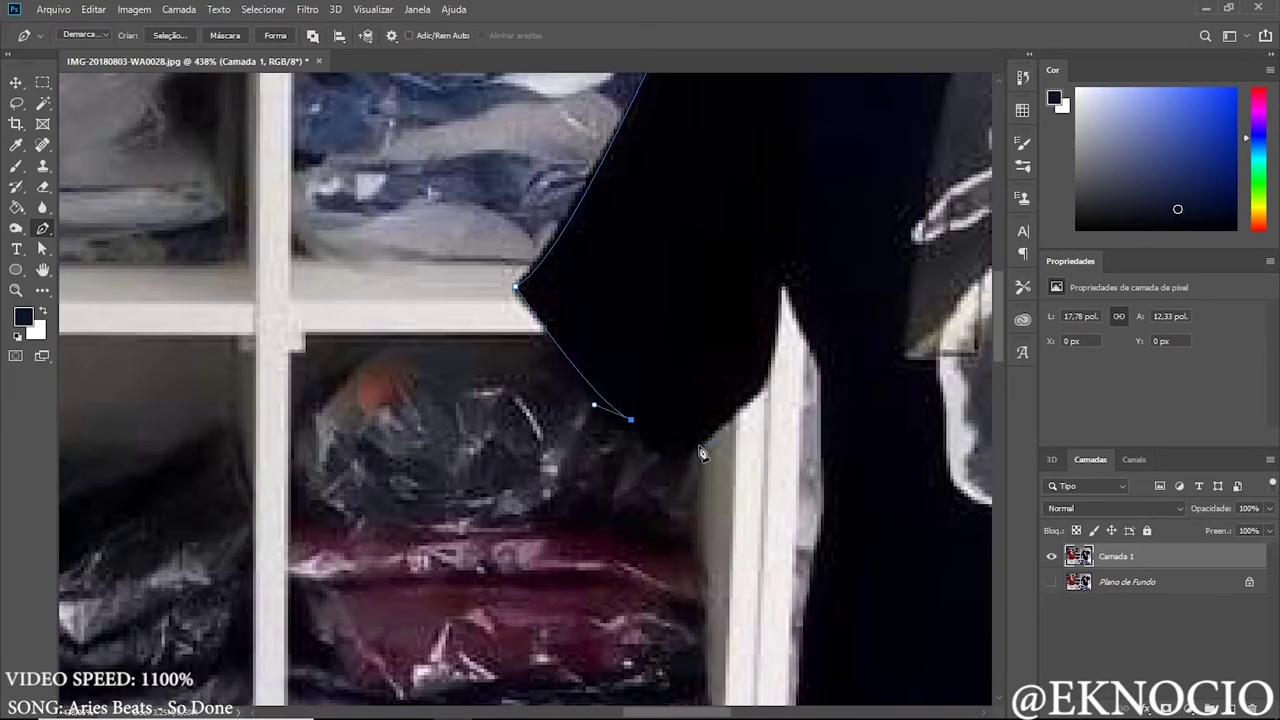
scroll(783, 333, down, 5)
scroll(740, 430, down, 5)
scroll(740, 450, down, 2)
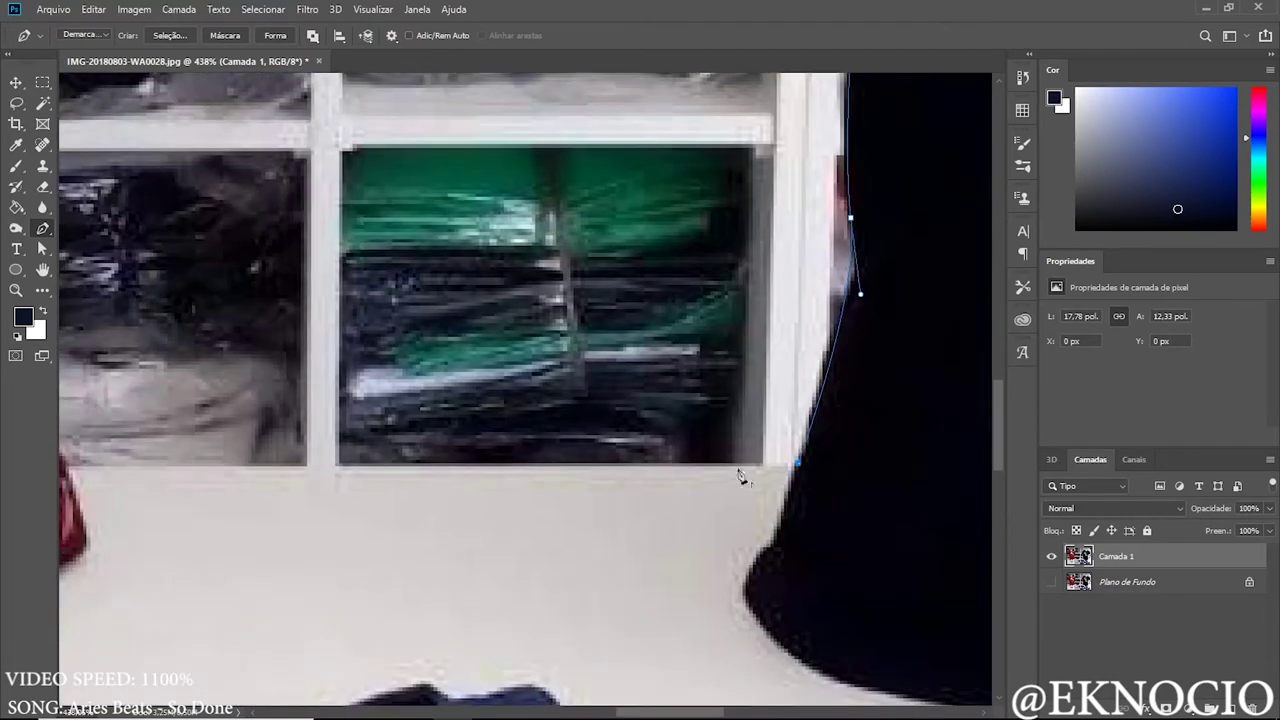
scroll(737, 471, left, 5)
click(587, 478)
drag(384, 300, 262, 283)
scroll(672, 298, left, 5)
scroll(476, 440, left, 5)
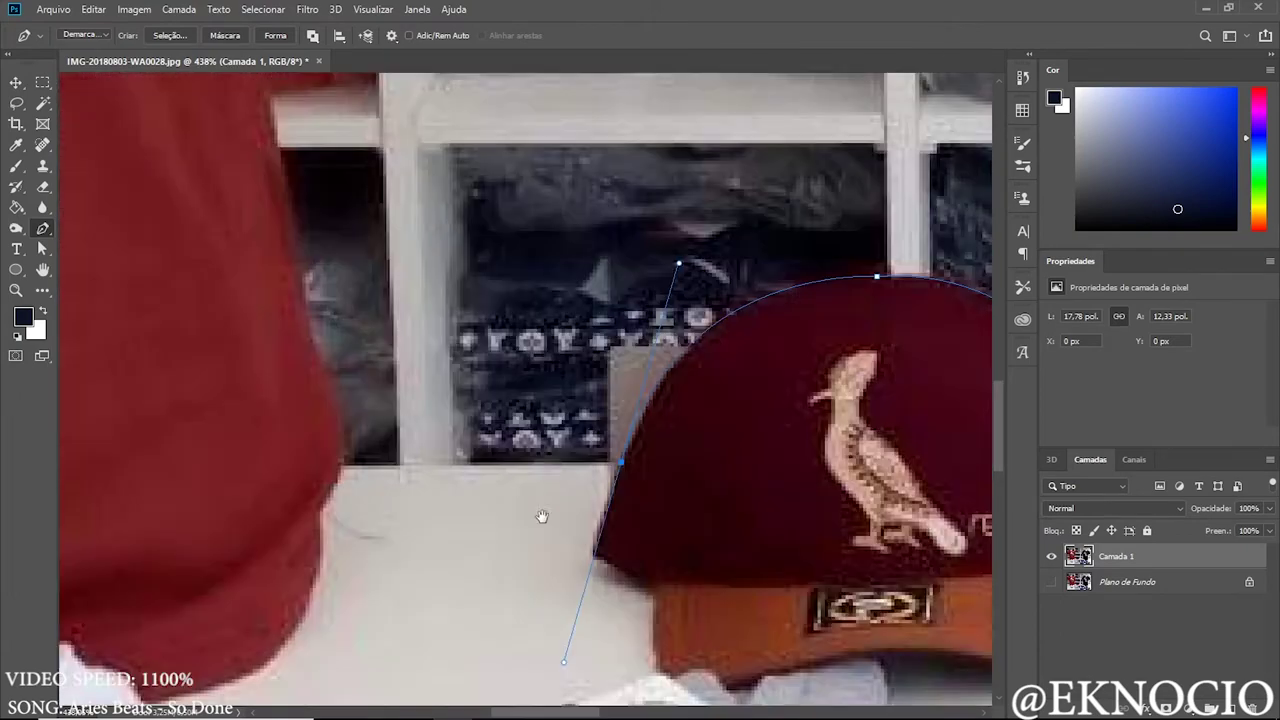
scroll(540, 517, up, 3)
scroll(381, 355, up, 3)
drag(500, 602, 492, 566)
drag(504, 353, 498, 245)
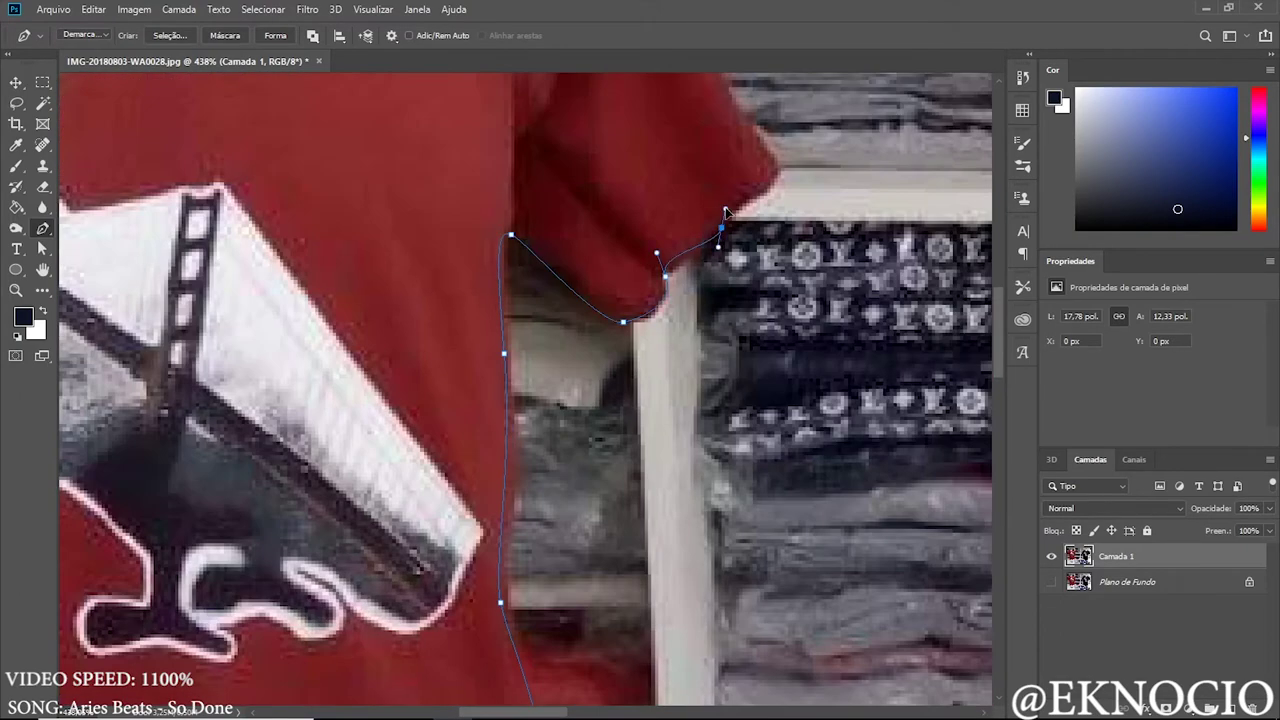
- Finish the path around the neck top and red shirt's shoulder and sleeve
scroll(725, 212, up, 5)
scroll(700, 300, up, 5)
scroll(600, 250, up, 5)
scroll(500, 200, left, 3)
click(663, 152)
drag(377, 170, 382, 222)
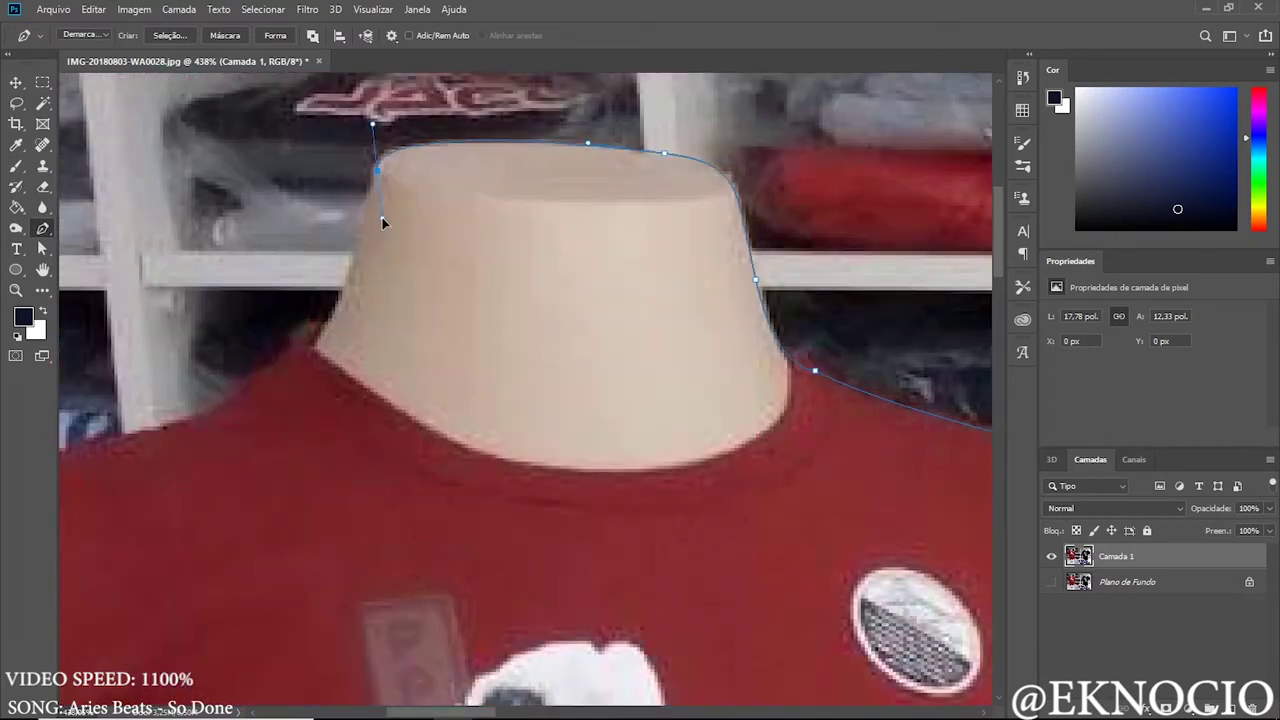
click(320, 350)
scroll(320, 350, left, 5)
scroll(450, 320, down, 2)
drag(553, 291, 545, 298)
scroll(537, 309, down, 5)
click(266, 563)
key(ctrl+0)
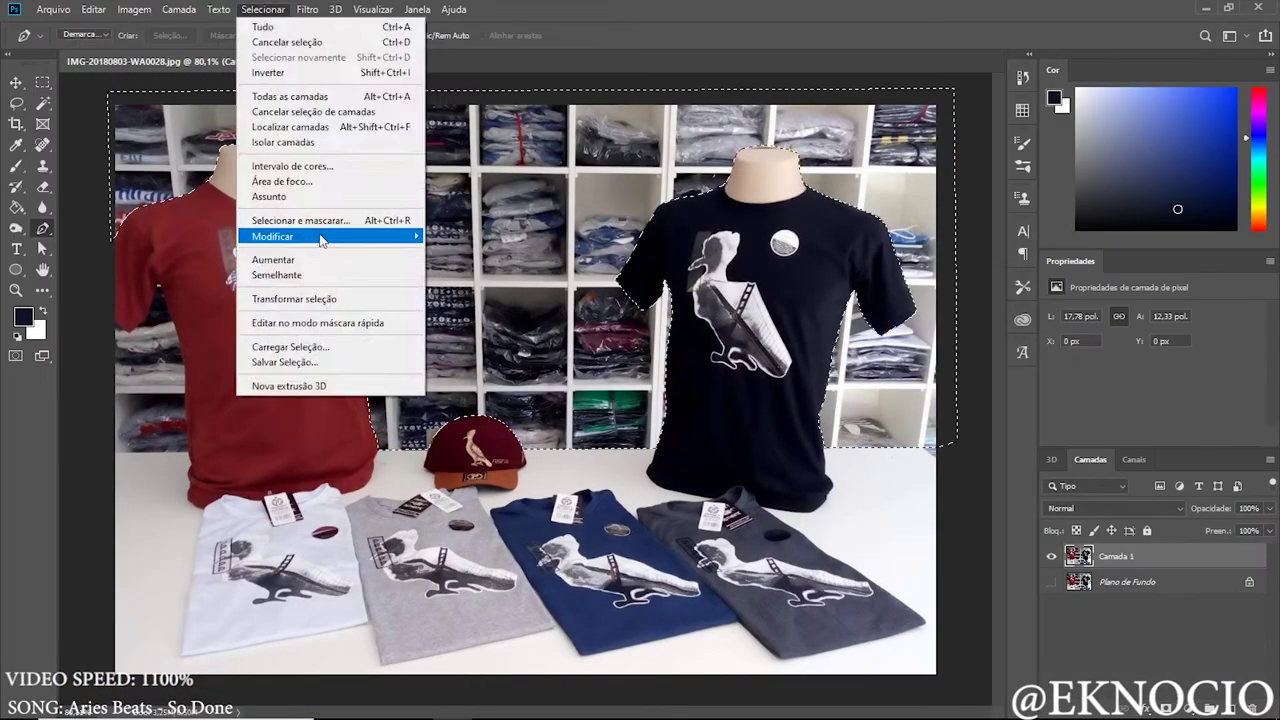
- Close the path along the red shirt, make it a selection, and erase the shelves
key(p)
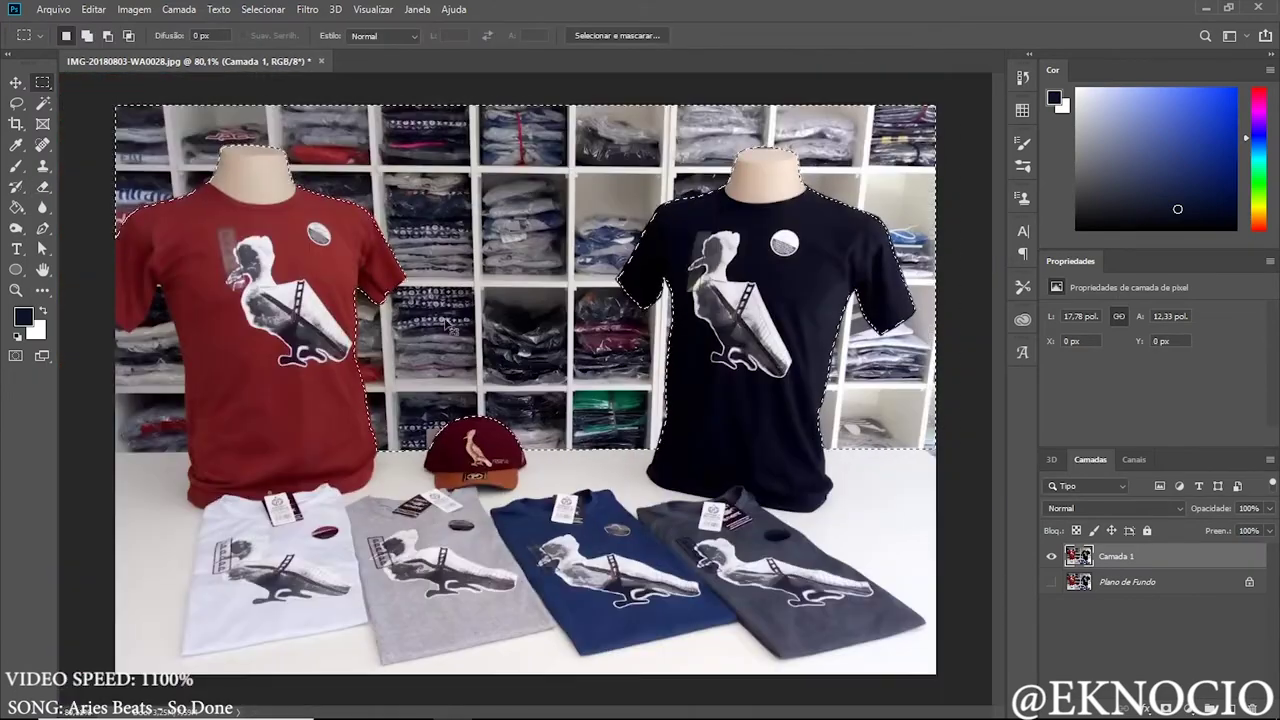
scroll(330, 394, up, 4)
scroll(330, 394, up, 2)
drag(456, 207, 426, 203)
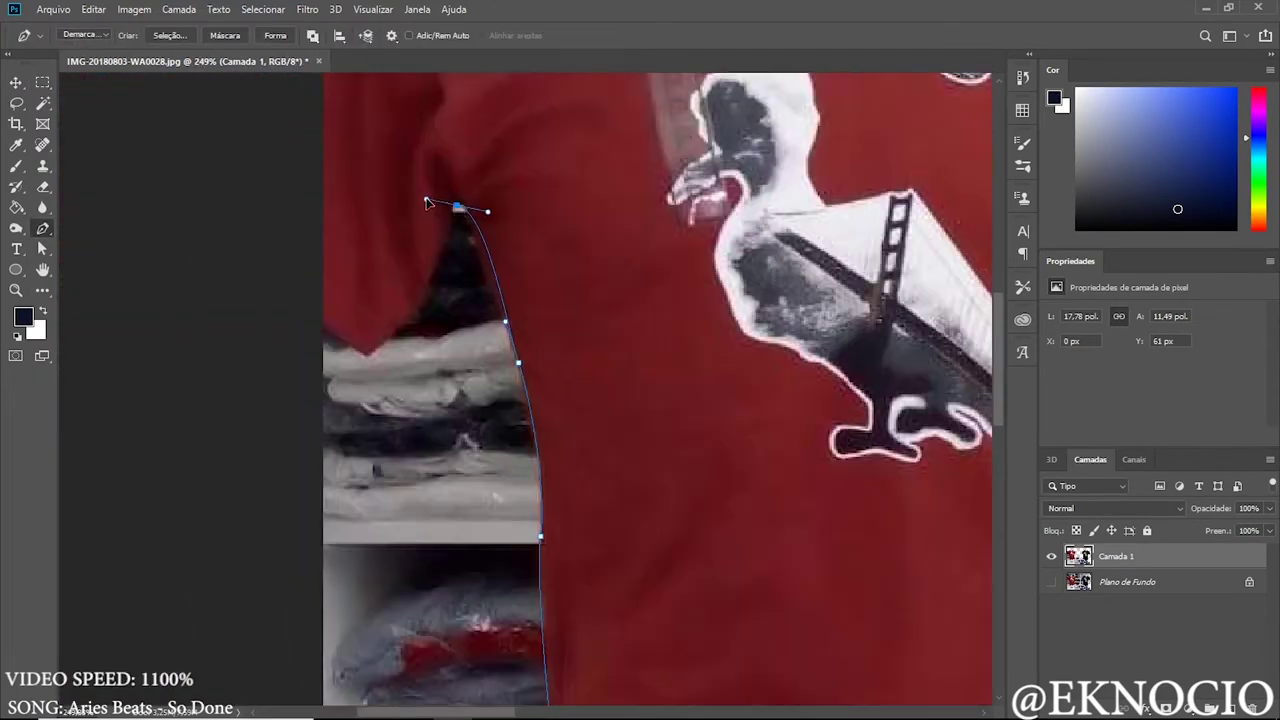
scroll(322, 338, down, 2)
right_click(436, 193)
key(e)
scroll(686, 386, up, 2)
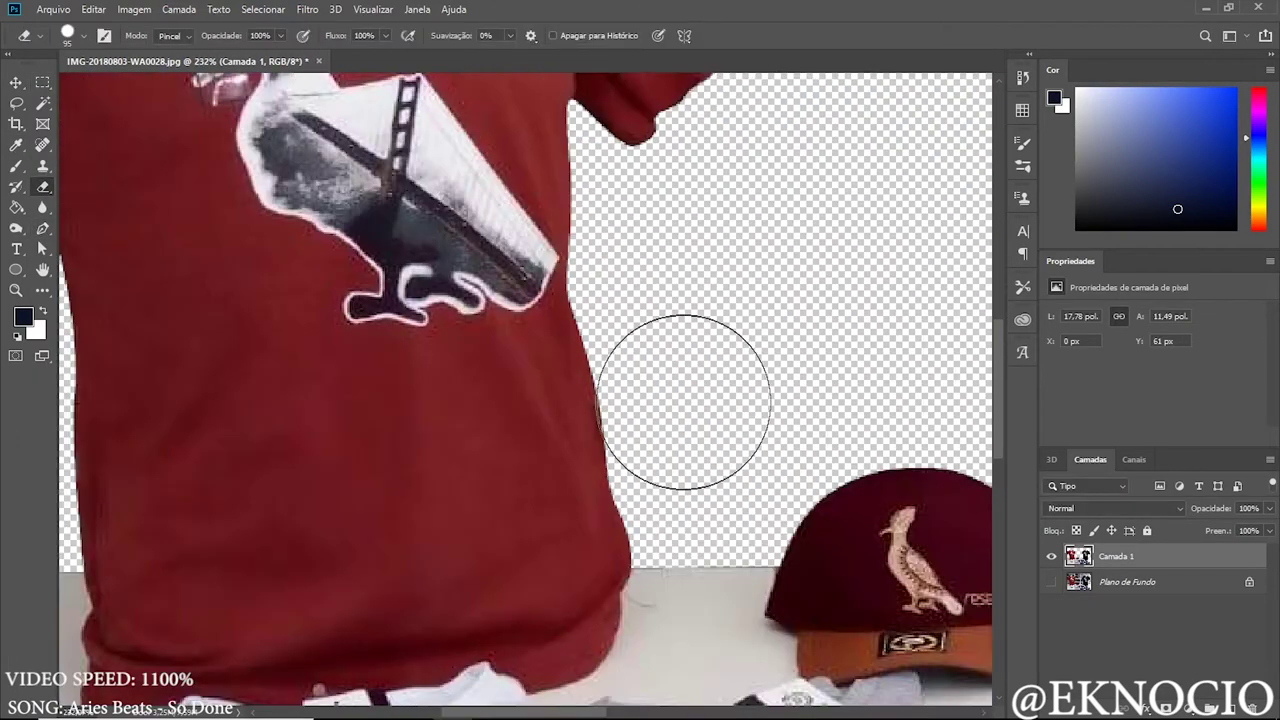
scroll(686, 386, up, 3)
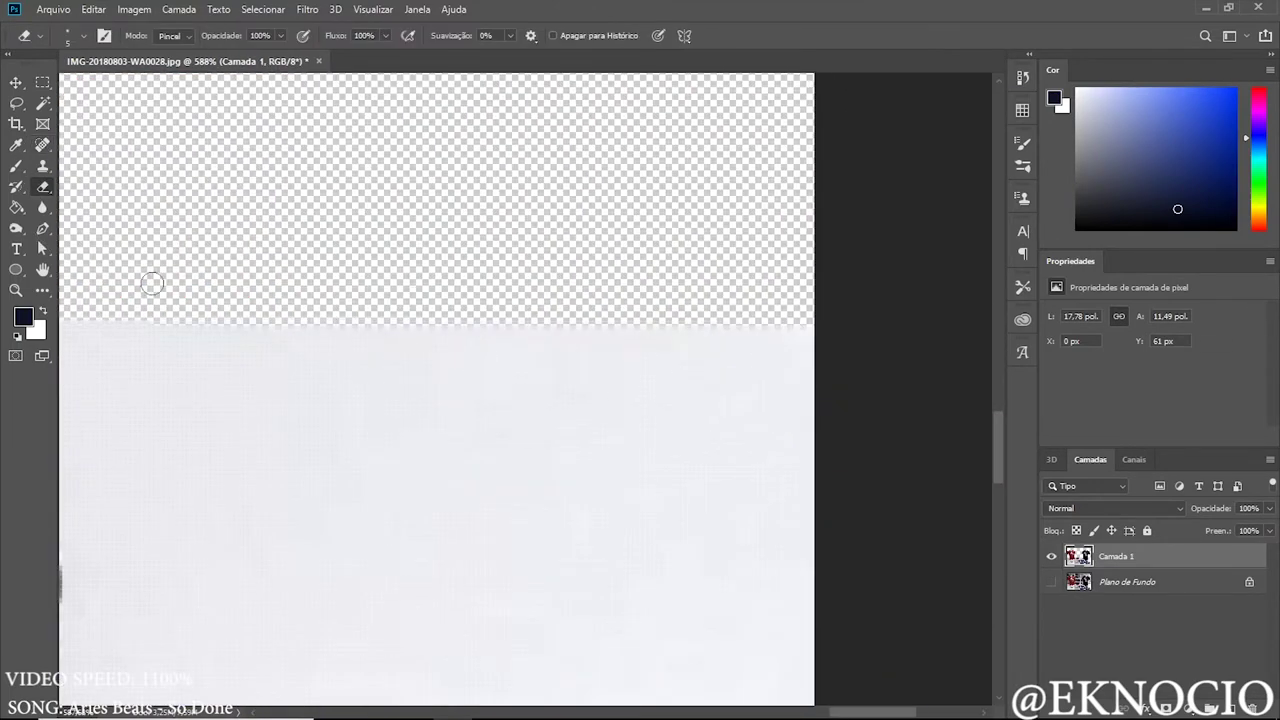
key(ctrl+0)
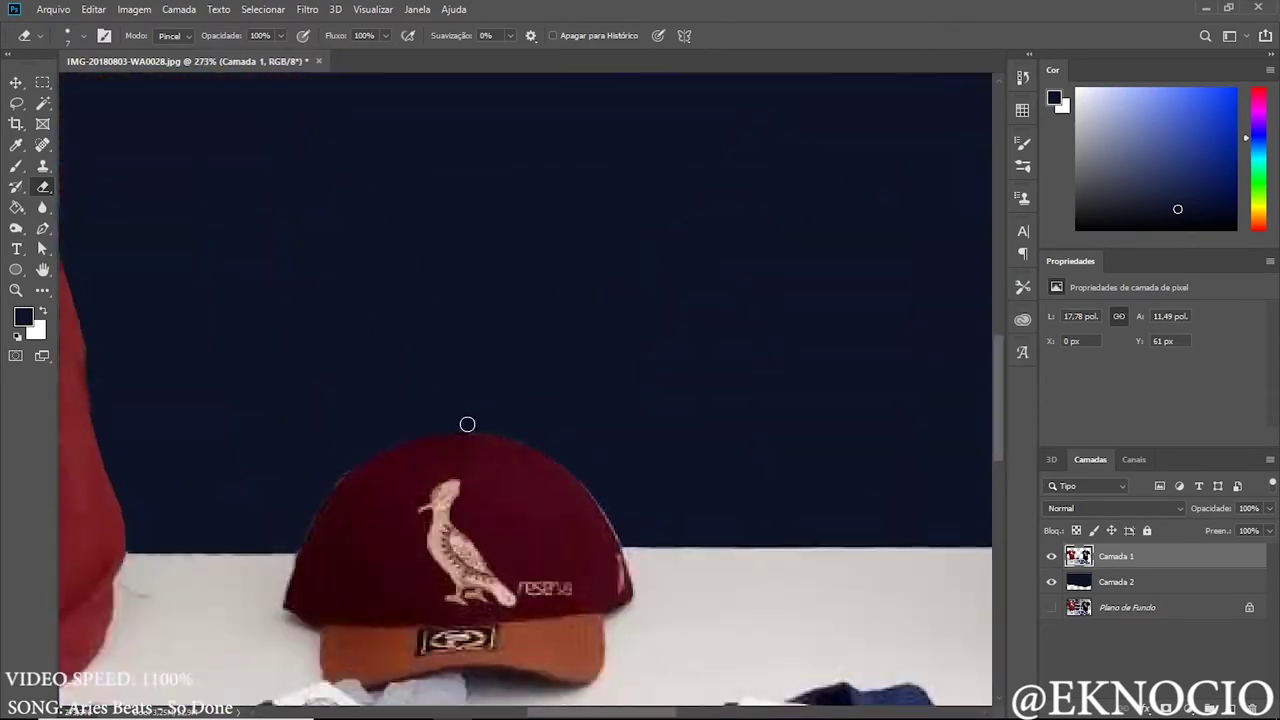
- Hide the dark backdrop layer and adjust the image's tones with Curves
scroll(466, 423, down, 5)
click(1051, 582)
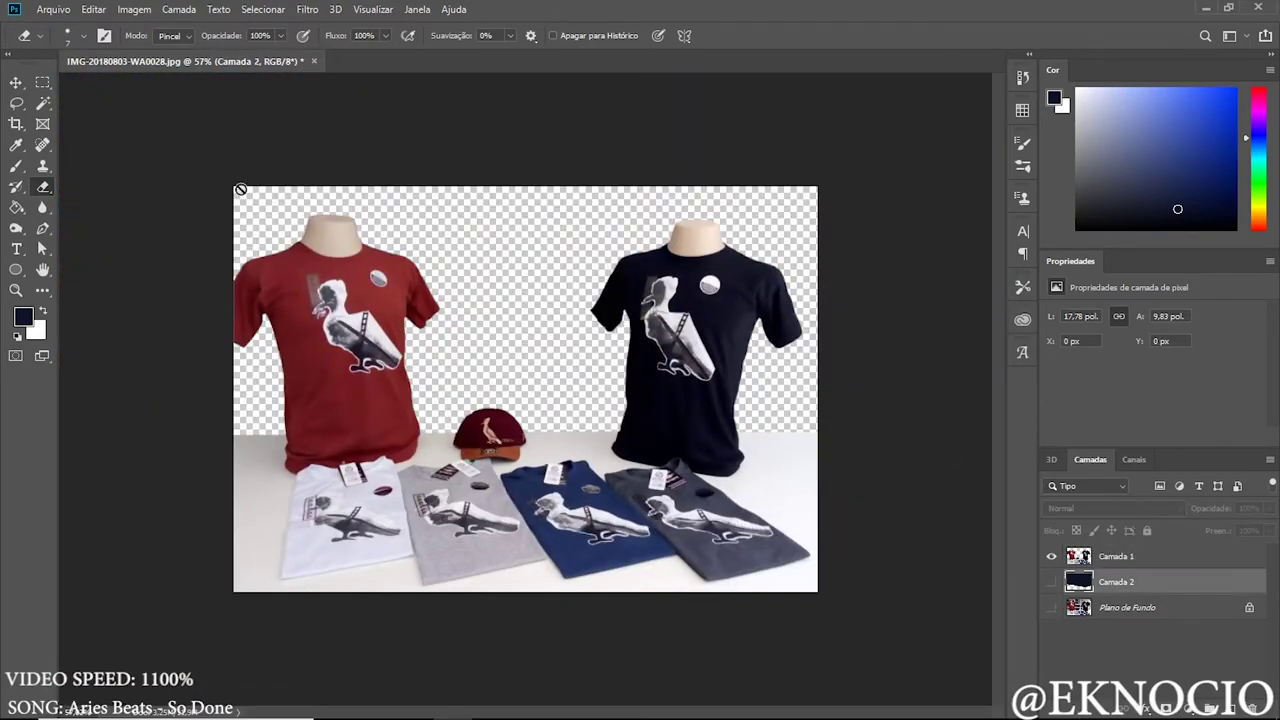
click(134, 9)
key(ctrl+m)
drag(854, 300, 840, 268)
- Quick-export the image as PNG and close the document, answering the save prompt
click(1191, 194)
click(53, 9)
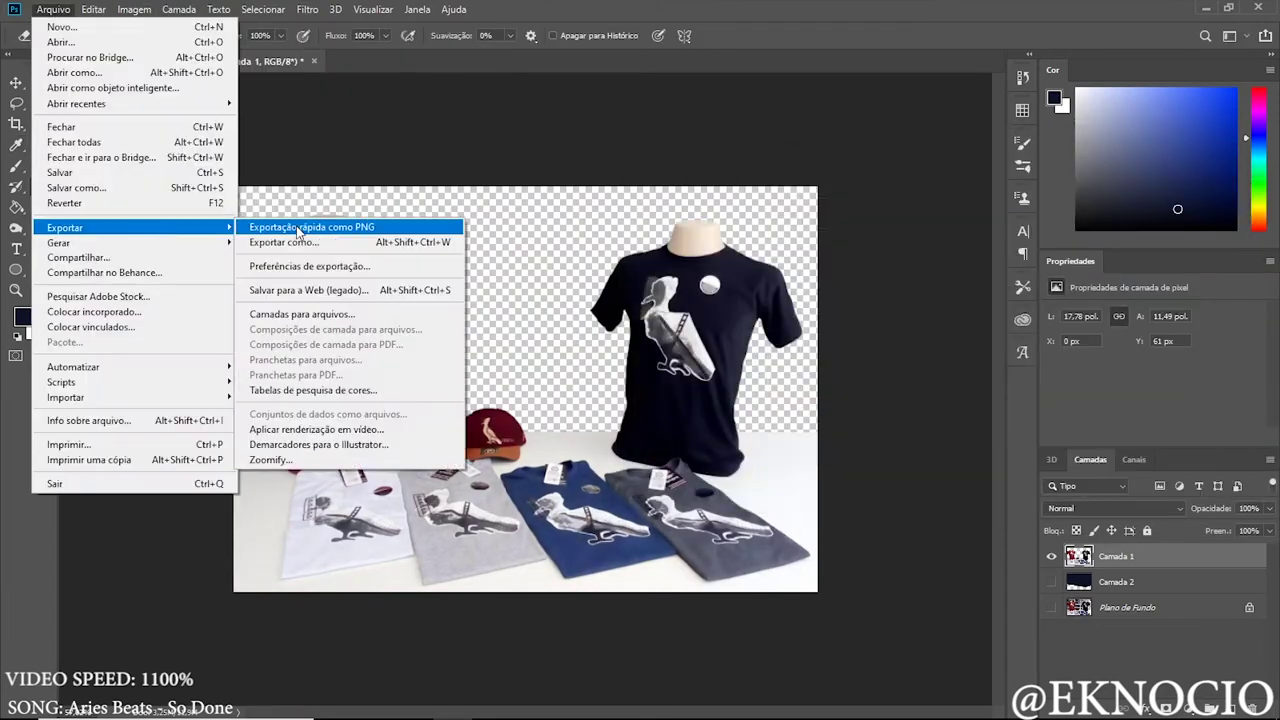
click(366, 222)
key(Return)
key(ctrl+w)
click(649, 277)
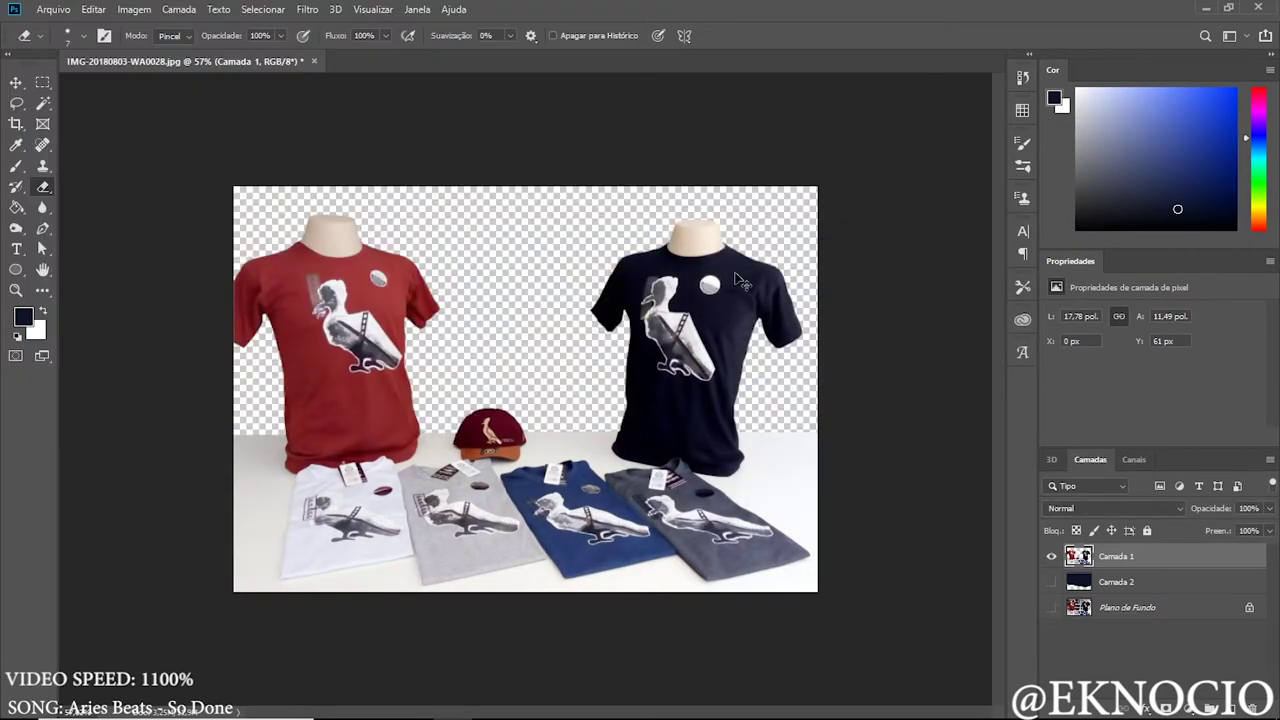
- Trace a Pen path along the navy shirt, tabletop, neck and navy shoulder to the white sleeve
scroll(572, 483, up, 5)
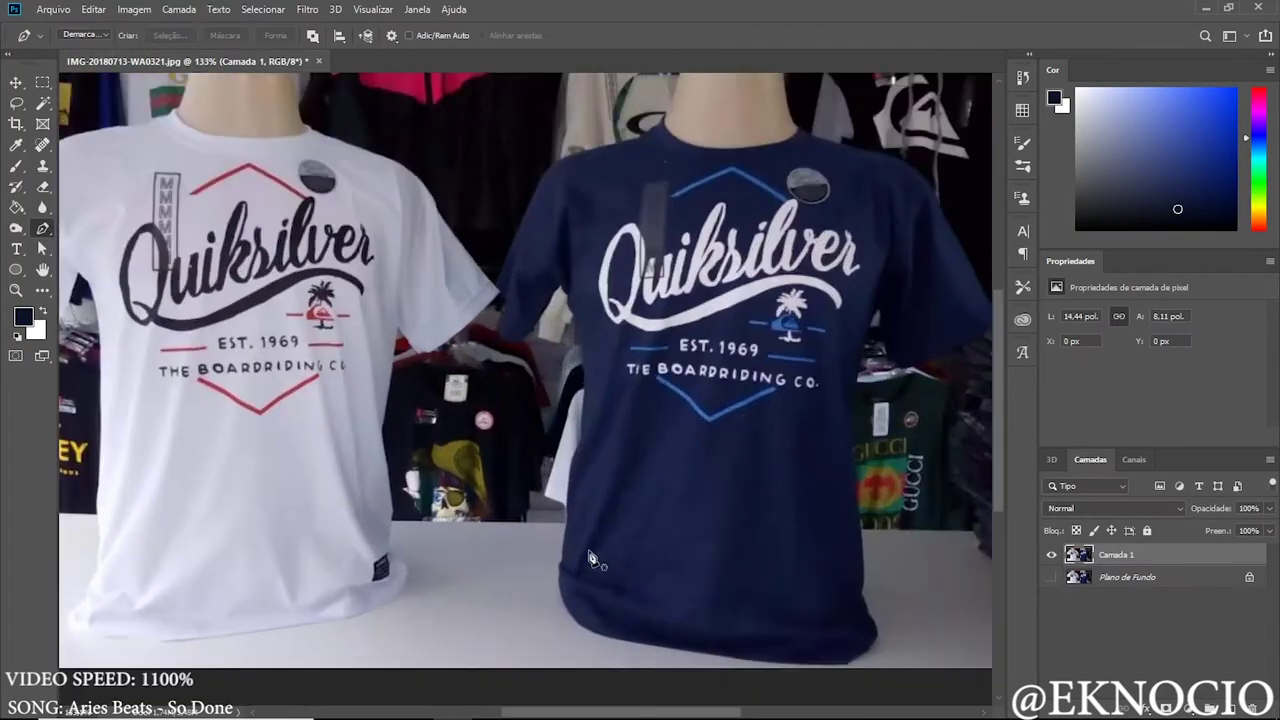
click(757, 682)
click(606, 539)
click(452, 538)
click(442, 451)
click(436, 412)
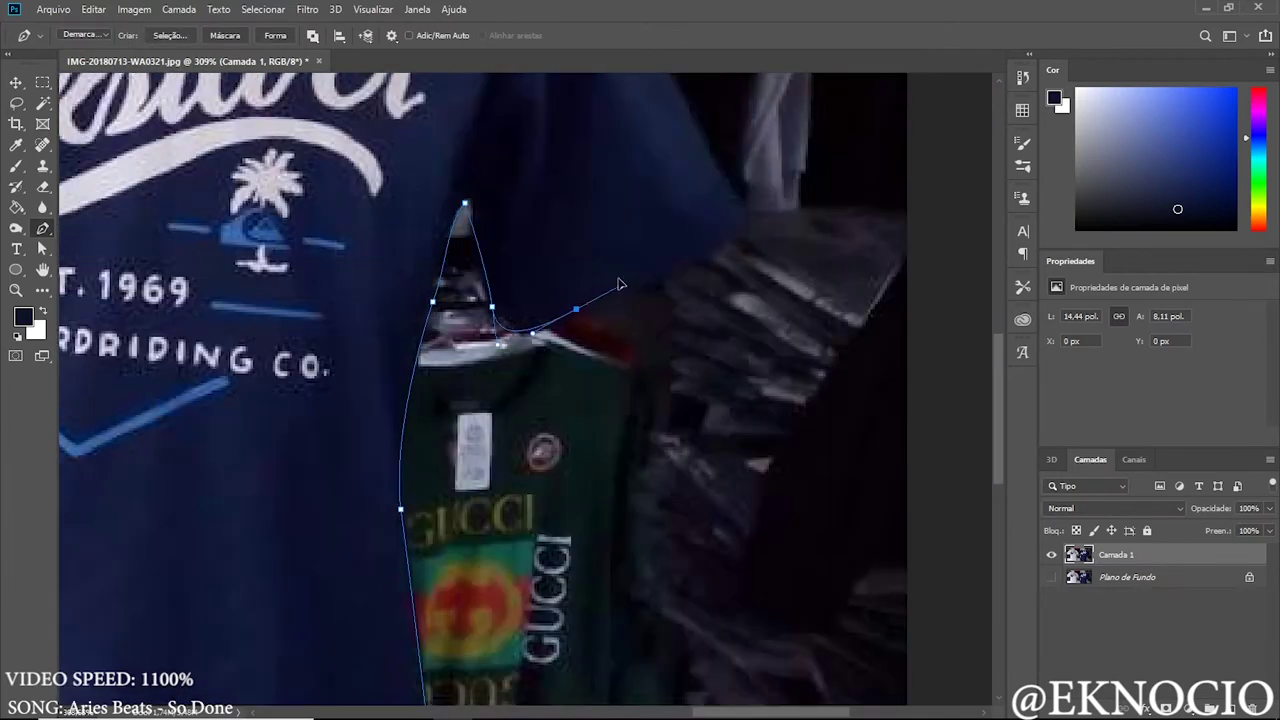
scroll(536, 290, up, 3)
scroll(512, 252, up, 2)
click(211, 345)
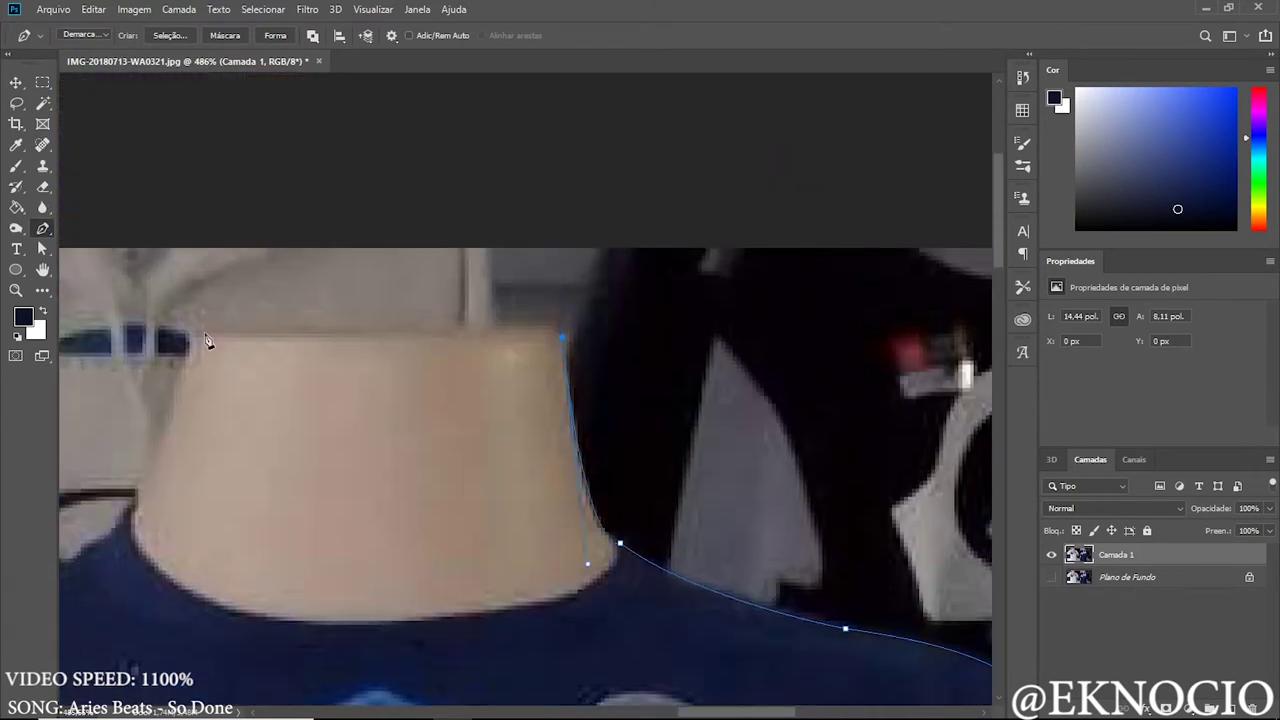
click(506, 423)
scroll(450, 440, up, 2)
scroll(372, 451, down, 1)
click(406, 317)
click(334, 497)
scroll(566, 503, down, 3)
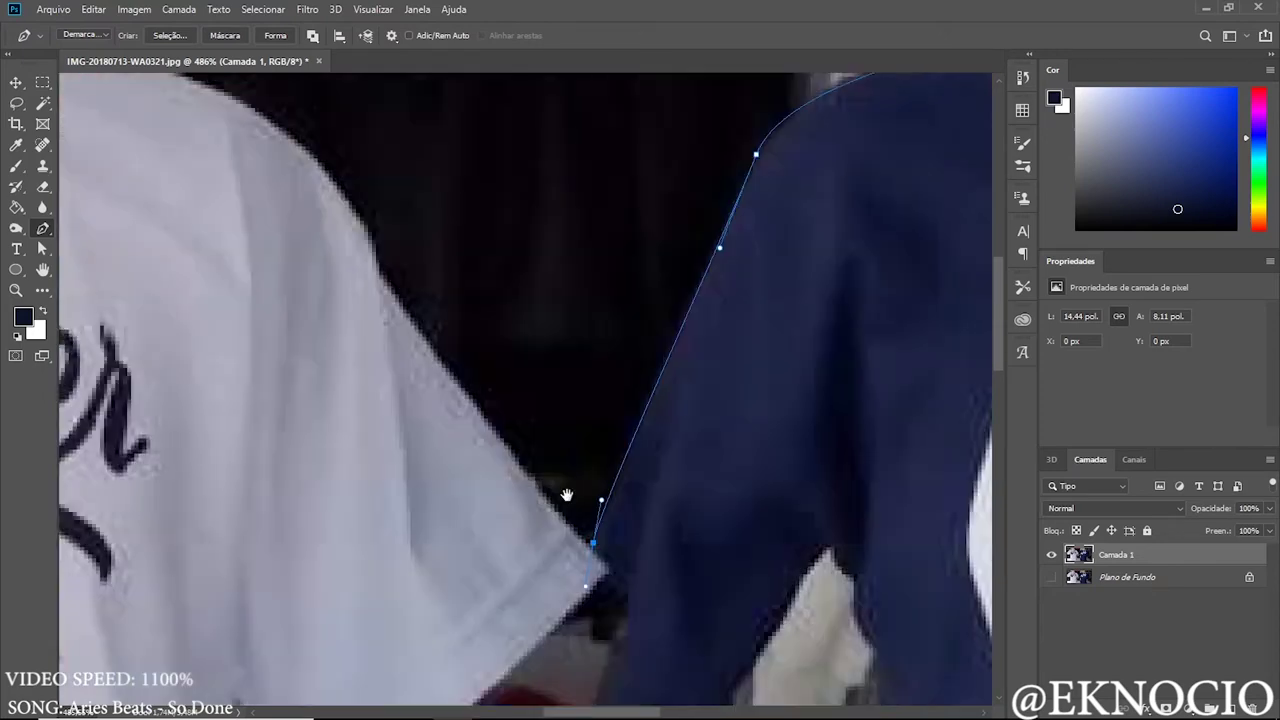
click(438, 334)
click(399, 248)
- Finish the outline around the white sleeve and both shirts, then delete the selected background
scroll(374, 238, up, 3)
scroll(374, 238, left, 5)
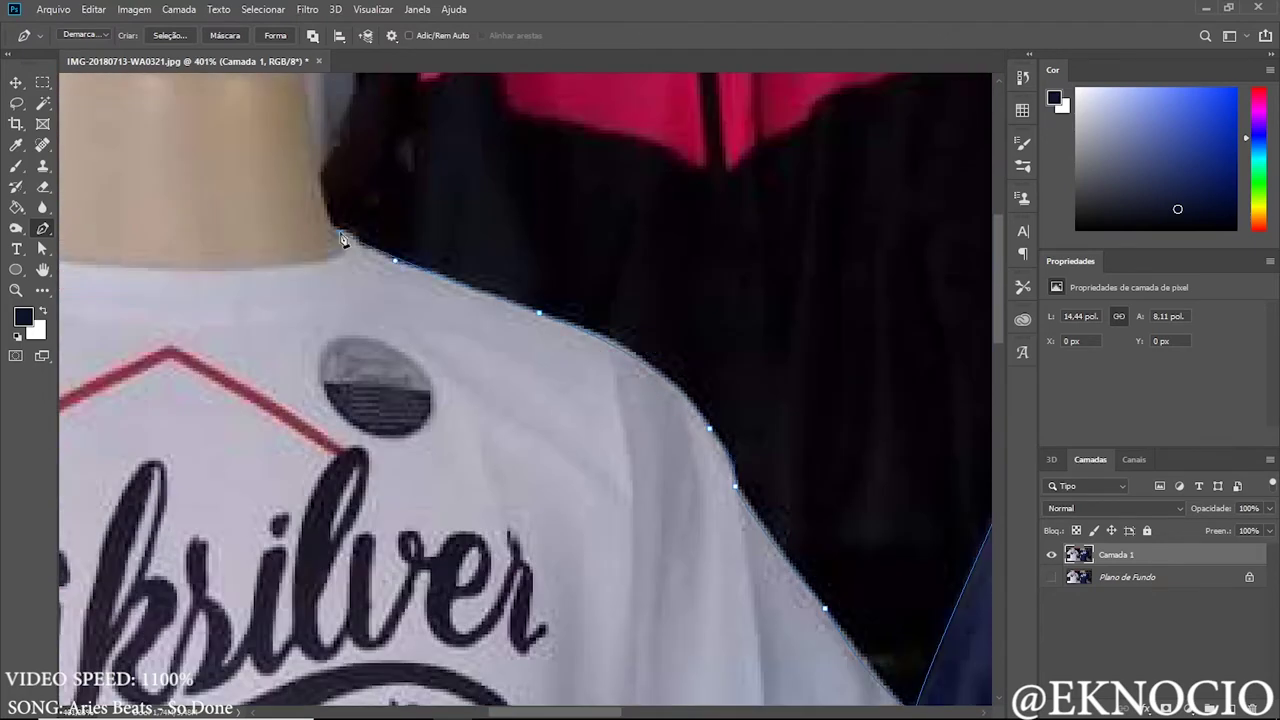
scroll(486, 243, up, 3)
scroll(486, 243, left, 3)
scroll(294, 363, left, 2)
scroll(569, 370, left, 5)
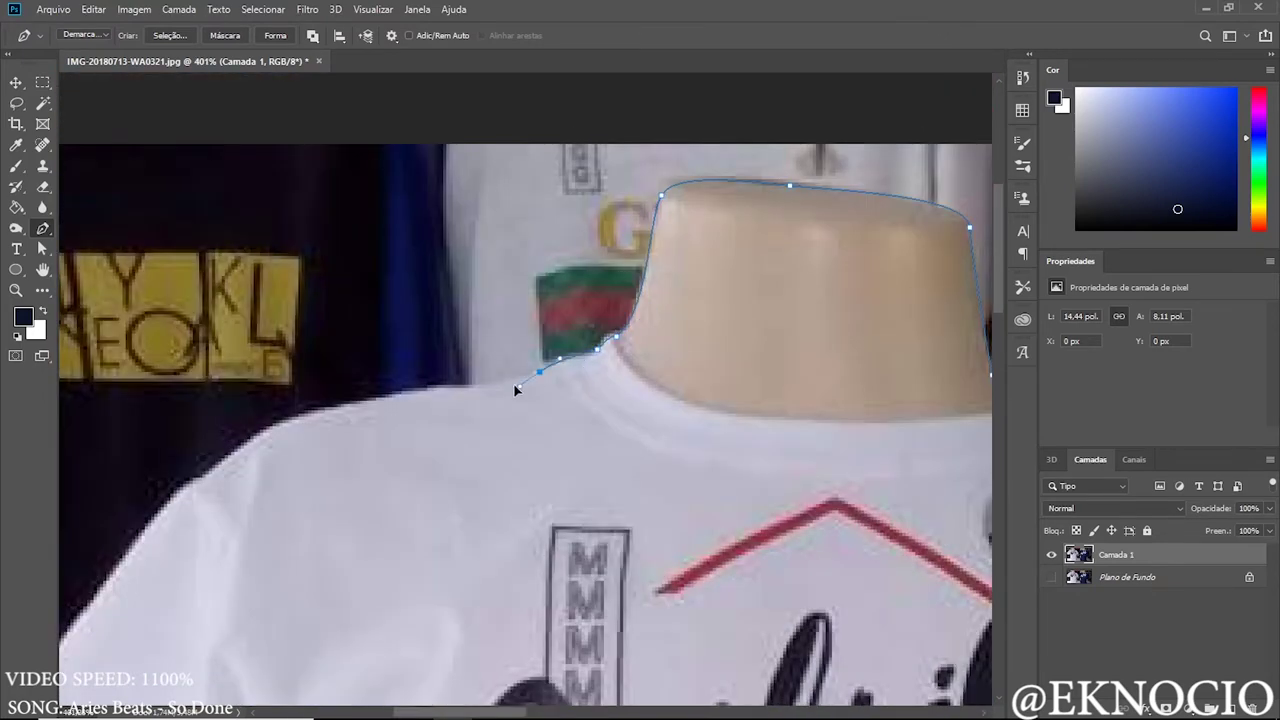
scroll(515, 395, left, 5)
scroll(500, 450, down, 3)
click(471, 163)
click(384, 359)
drag(483, 411, 502, 422)
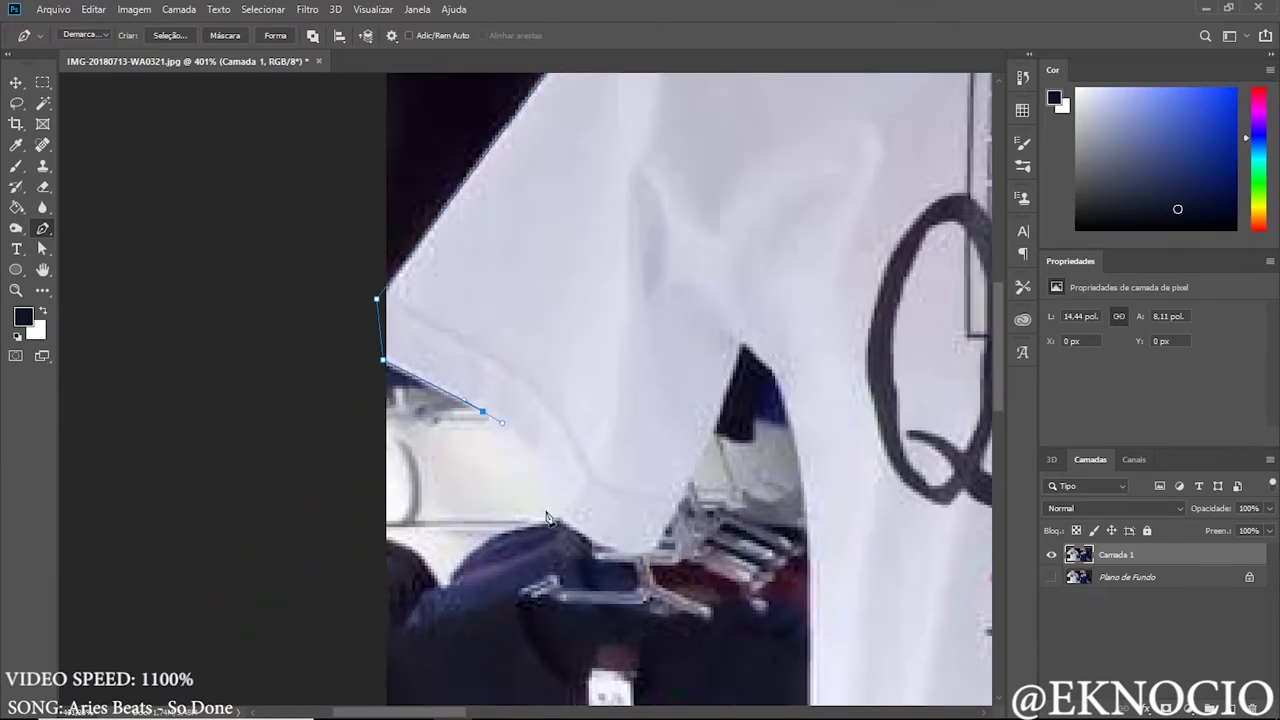
scroll(779, 398, down, 3)
click(772, 208)
click(331, 532)
key(ctrl+0)
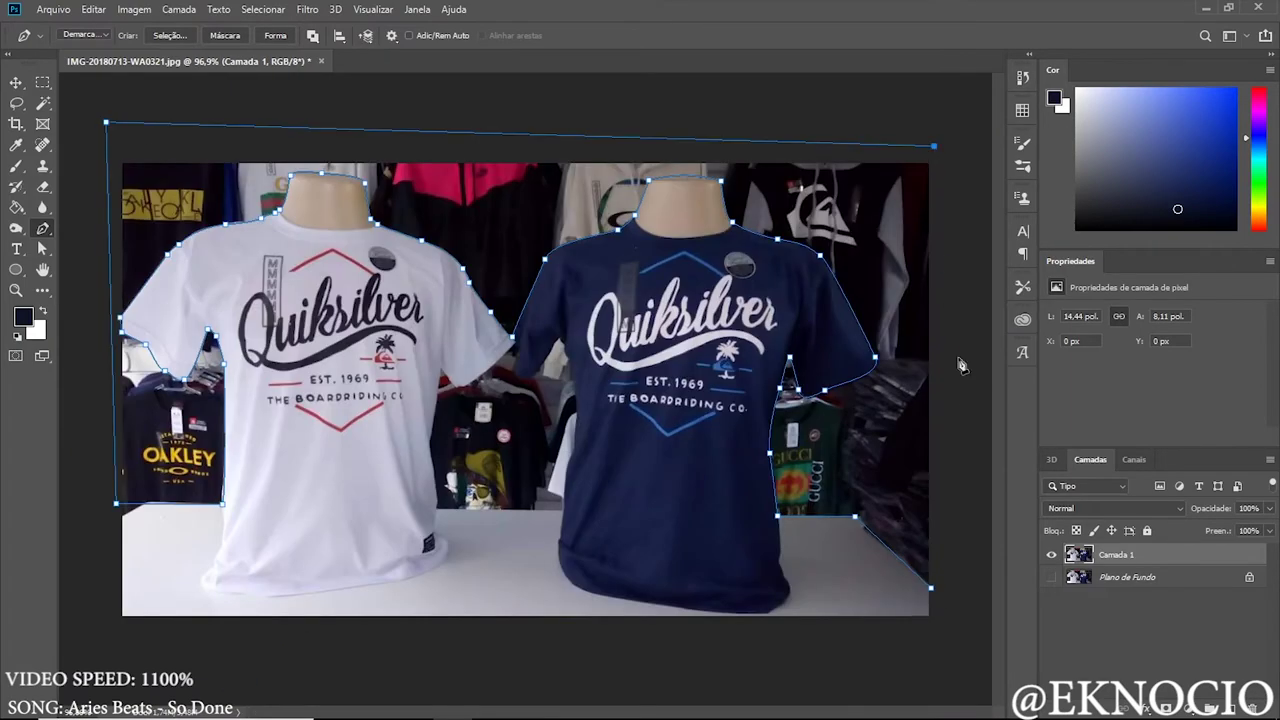
key(Delete)
- Trace the gap between the shirts down to the table and make it a selection
key(p)
scroll(480, 400, up, 5)
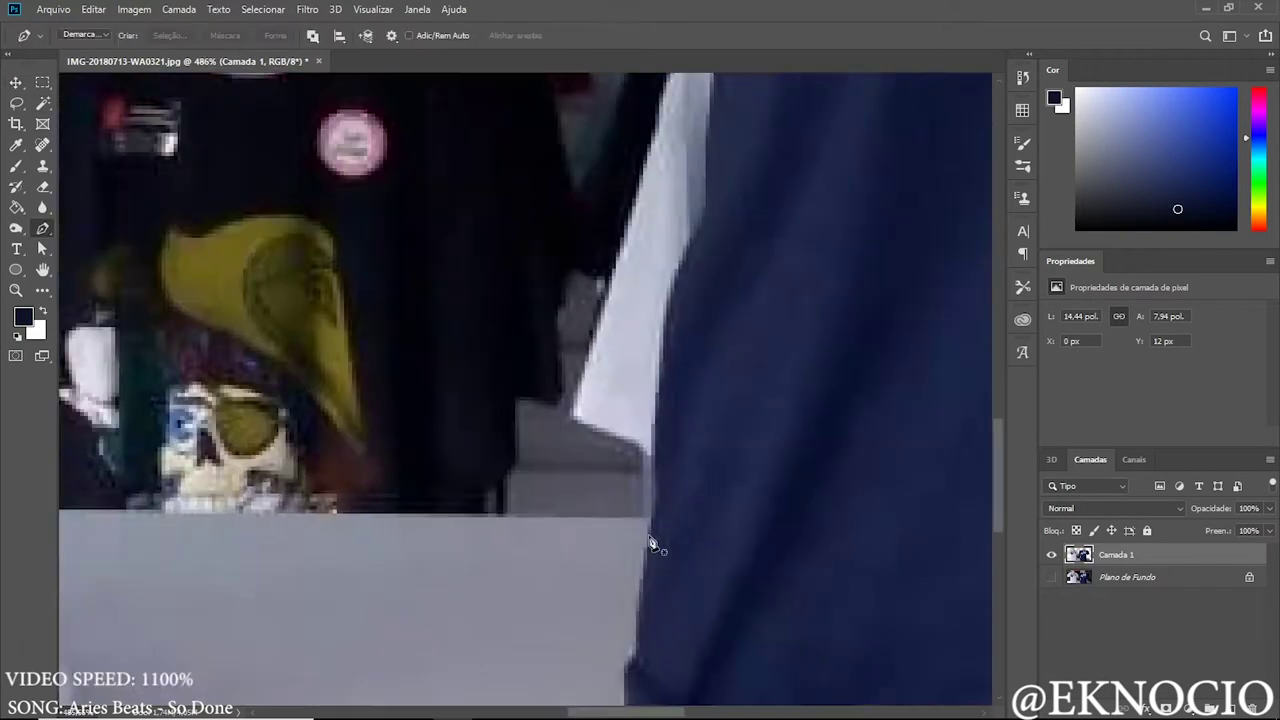
drag(300, 300, 456, 298)
click(673, 236)
scroll(687, 253, down, 3)
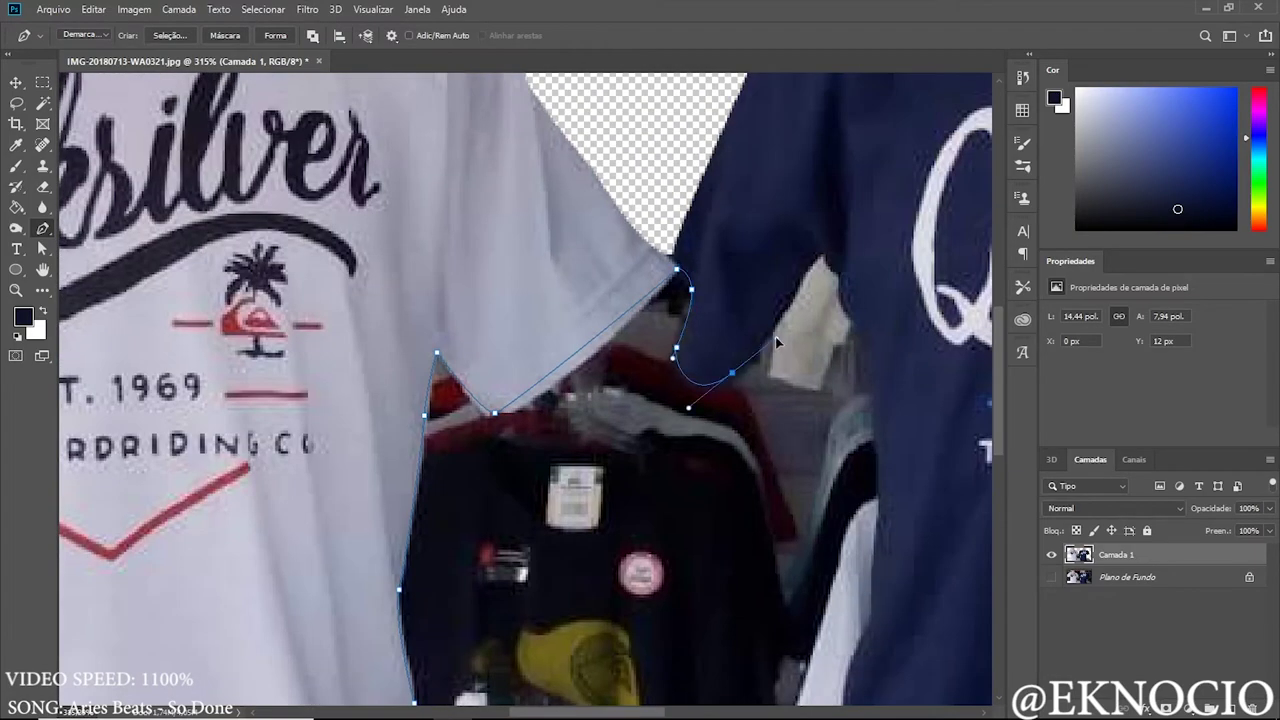
scroll(775, 336, up, 3)
click(798, 311)
click(779, 364)
click(760, 417)
scroll(781, 451, down, 3)
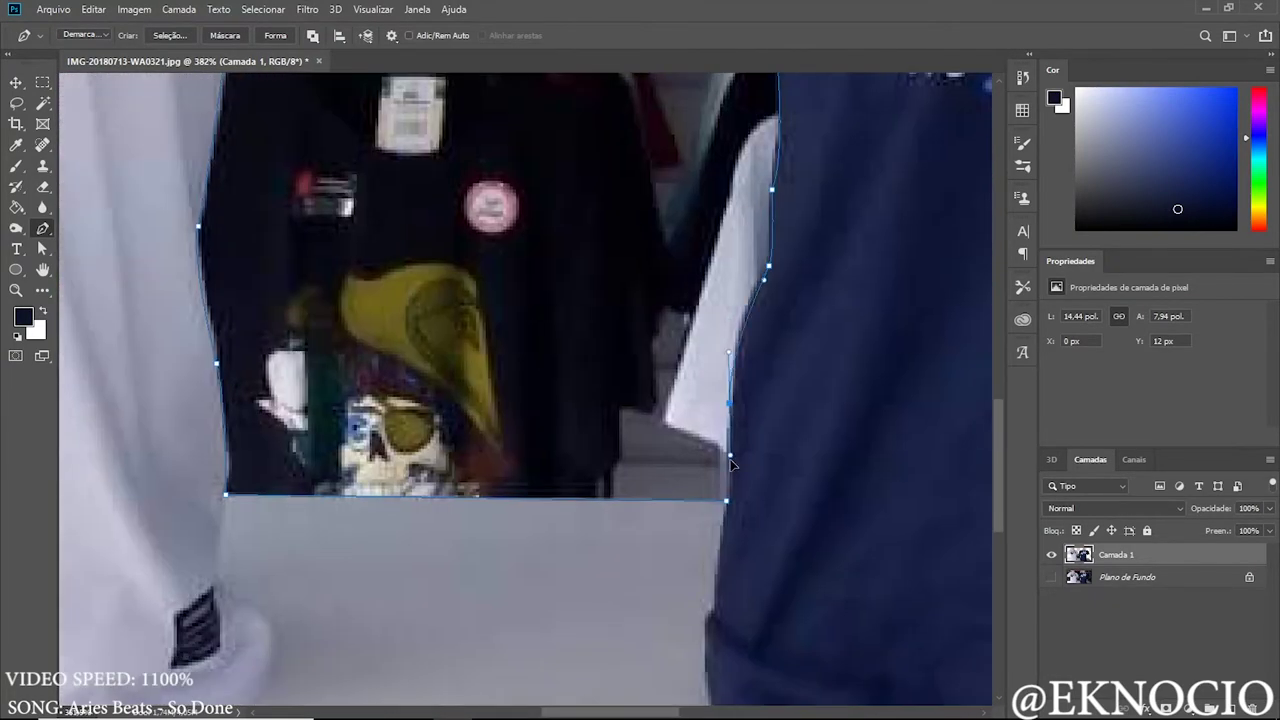
right_click(680, 300)
click(700, 320)
click(729, 189)
- Try cropping at 1:1 and then 4:5 around the shirts, then cancel the crop
key(m)
key(c)
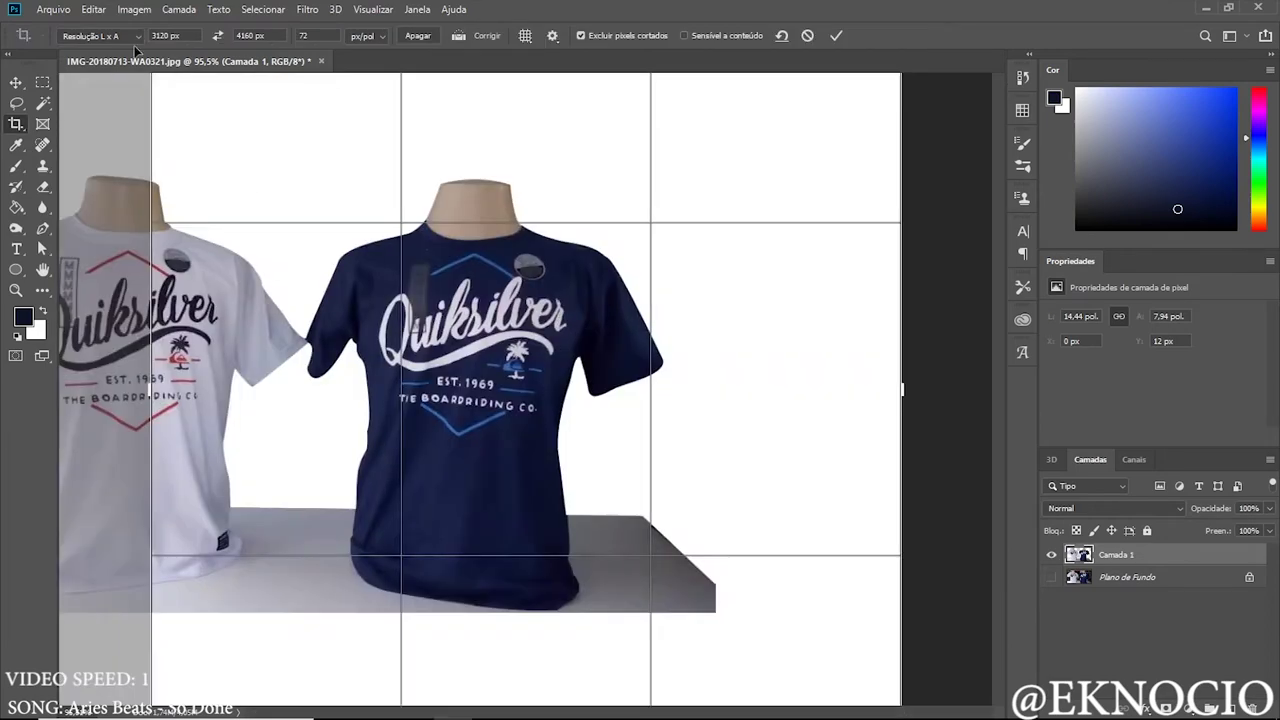
drag(944, 389, 905, 389)
click(100, 97)
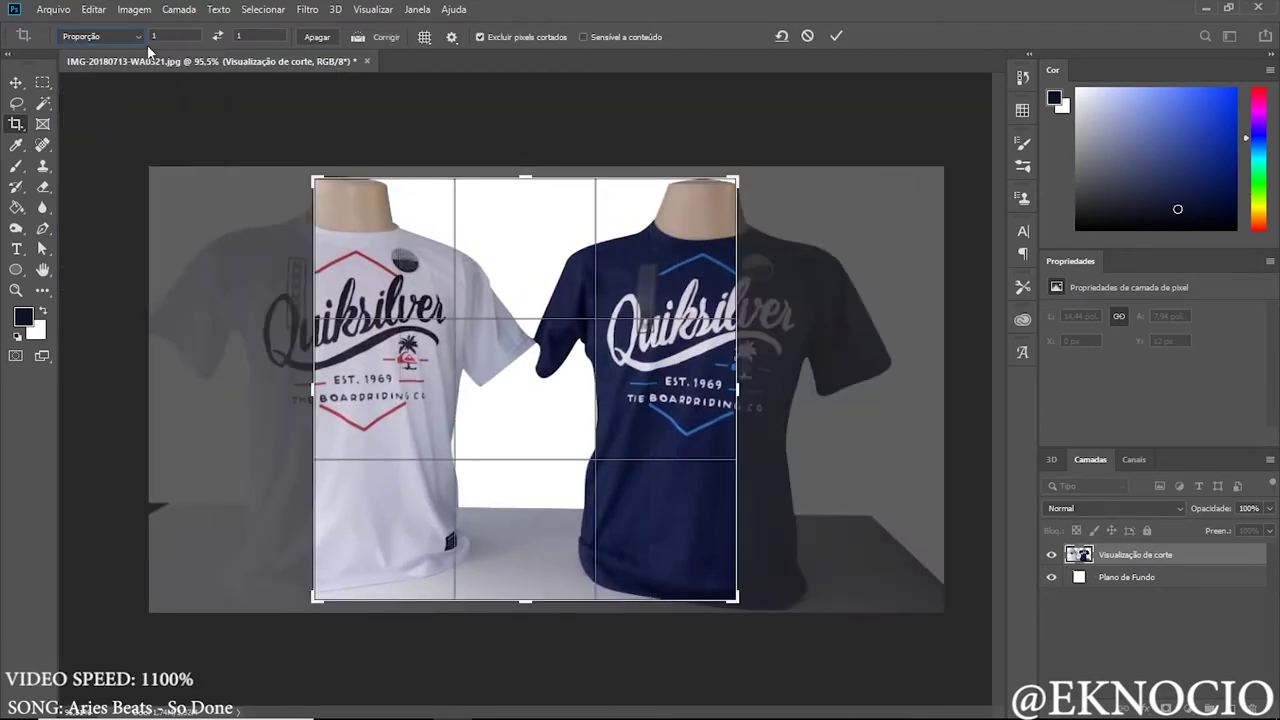
click(100, 36)
click(122, 110)
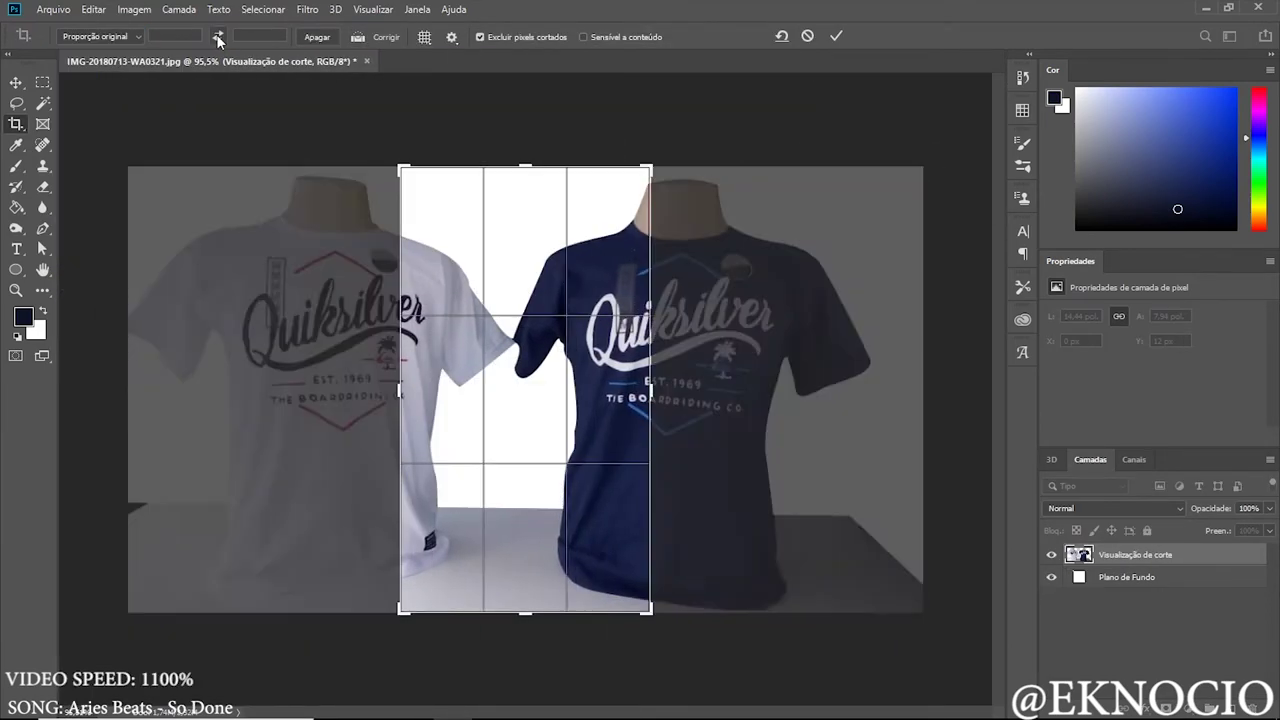
drag(657, 390, 943, 357)
key(Escape)
- Copy the selection to a new layer, merge into Camada 3, and spot-heal the floor
key(m)
key(ctrl+j)
key(v)
scroll(533, 460, up, 3)
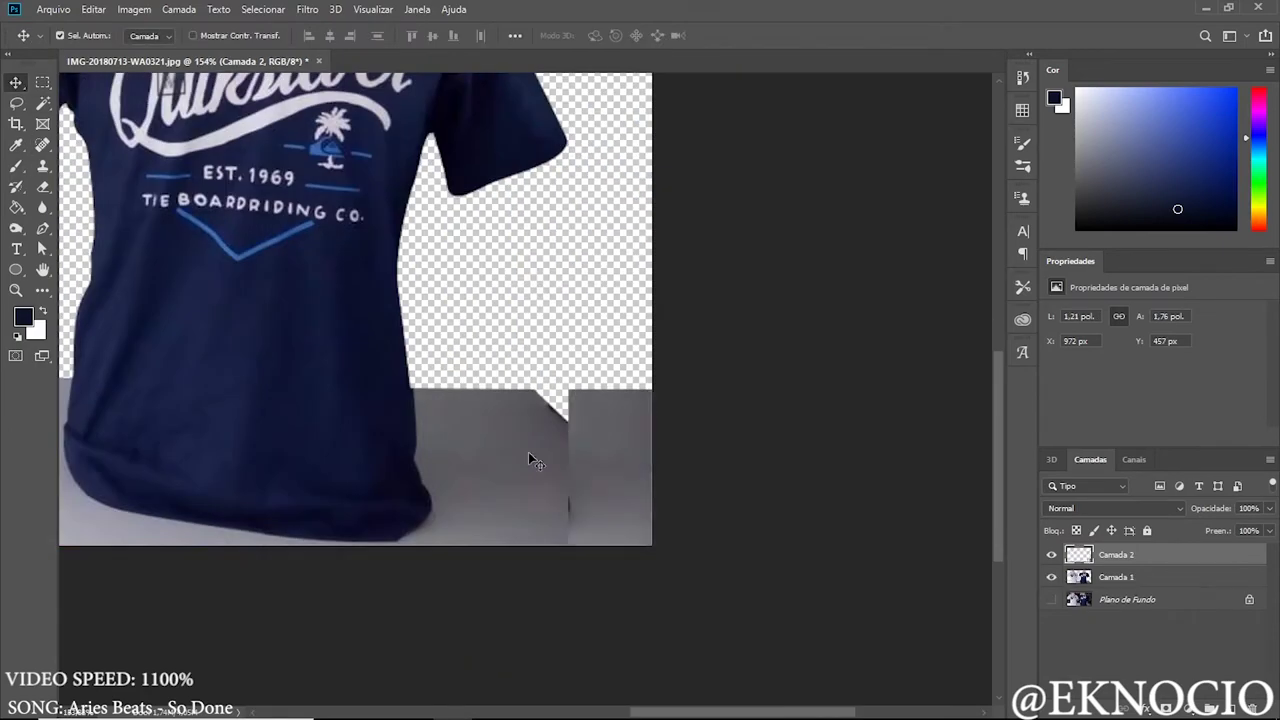
key(ctrl+e)
key(j)
drag(522, 452, 538, 531)
- Paint a navy backdrop behind both Quiksilver shirts
scroll(527, 421, up, 3)
click(75, 35)
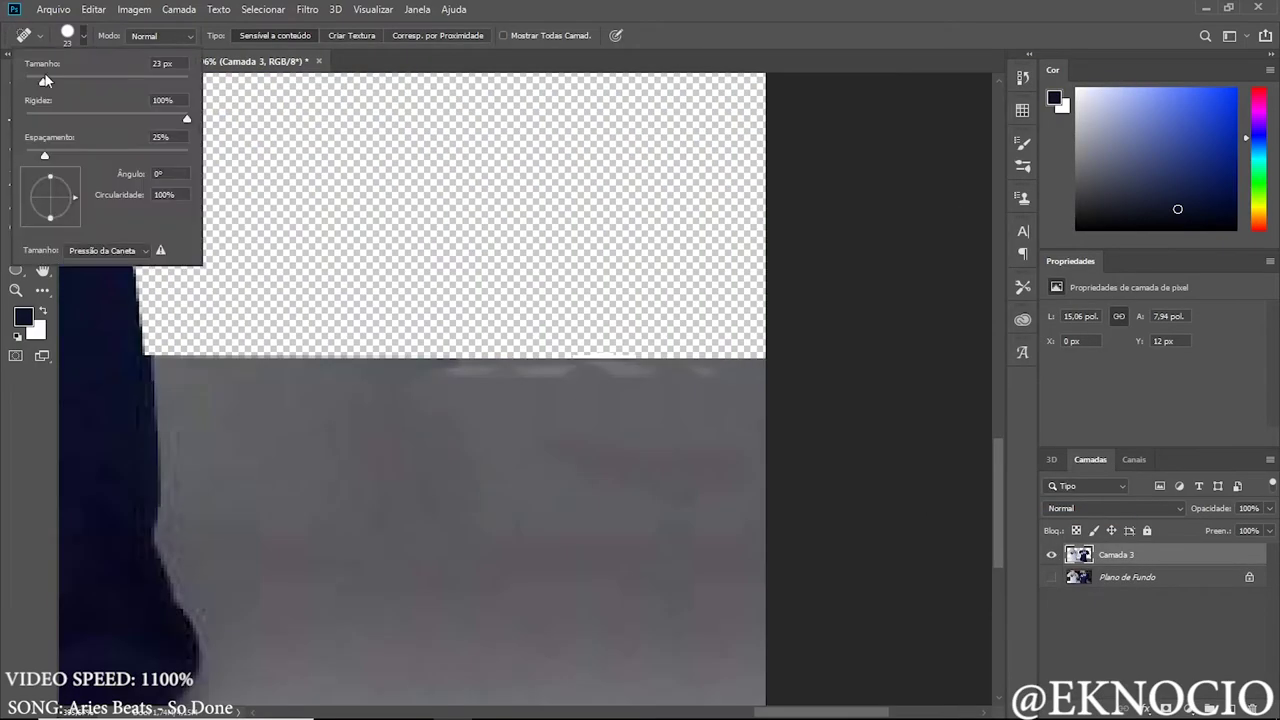
key(ctrl+0)
scroll(346, 247, up, 5)
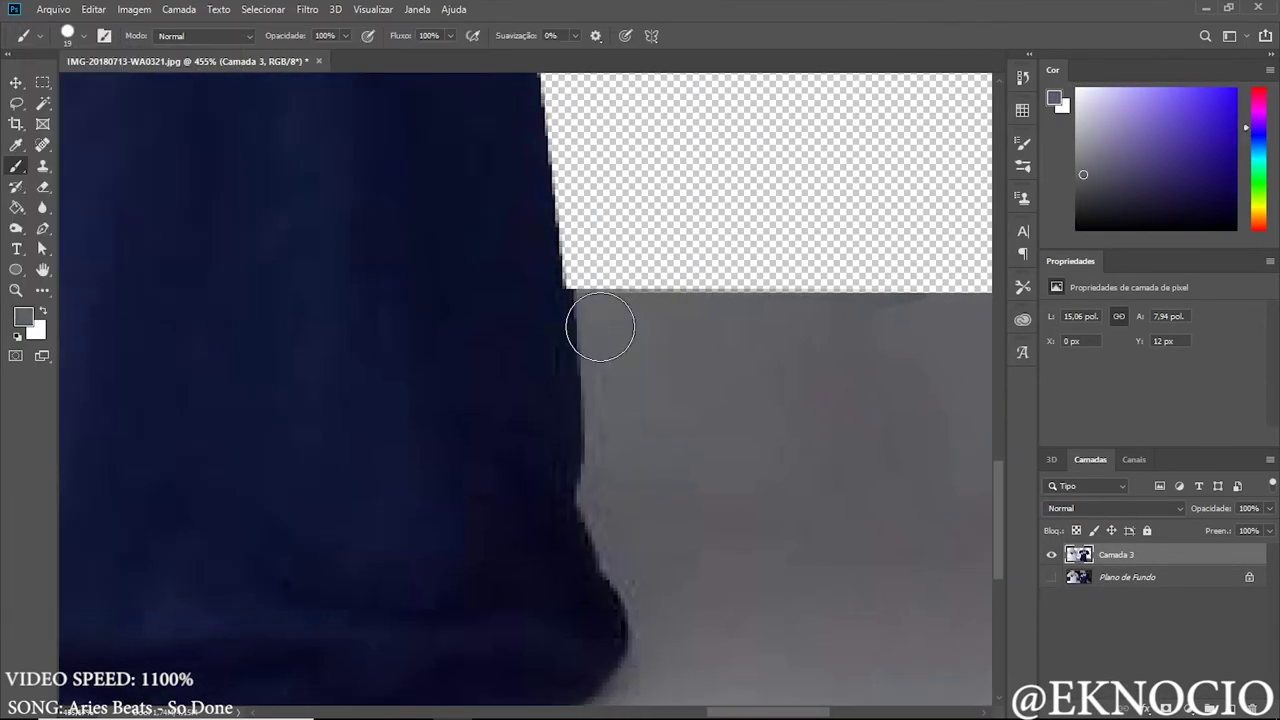
key(ctrl+0)
scroll(489, 400, up, 5)
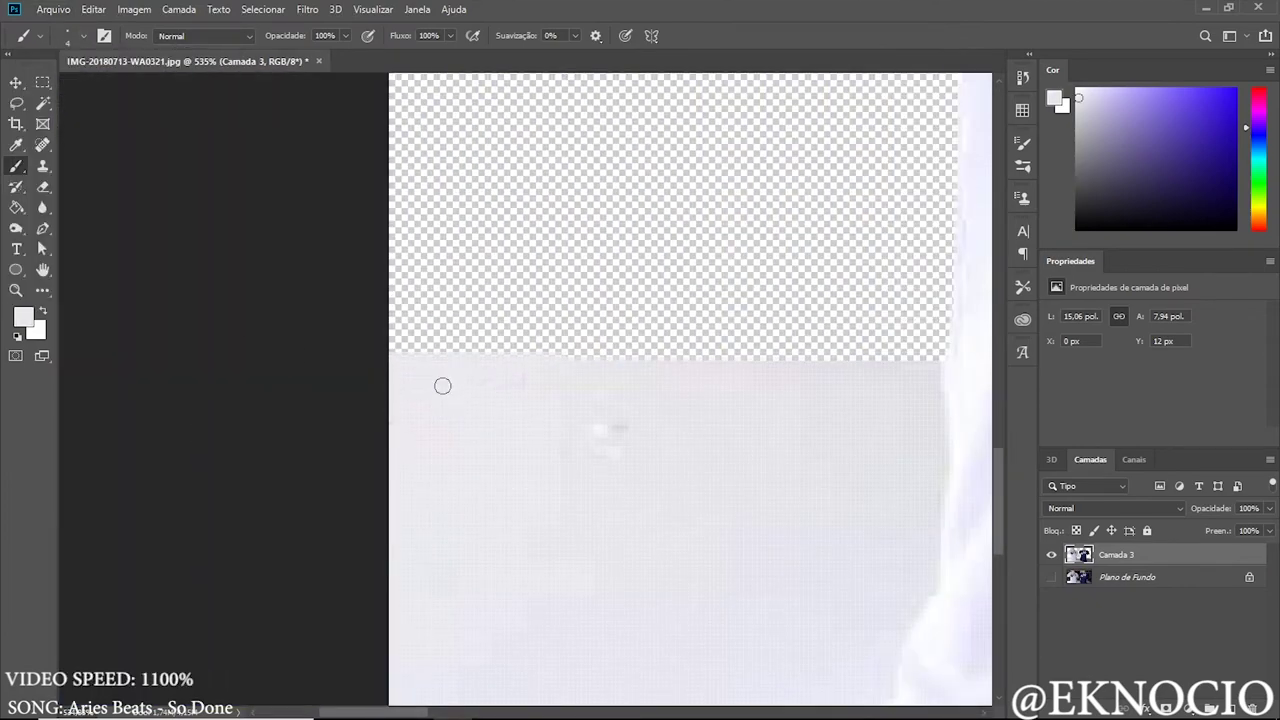
key(ctrl+0)
scroll(442, 386, up, 3)
key(ctrl+0)
drag(93, 87, 449, 497)
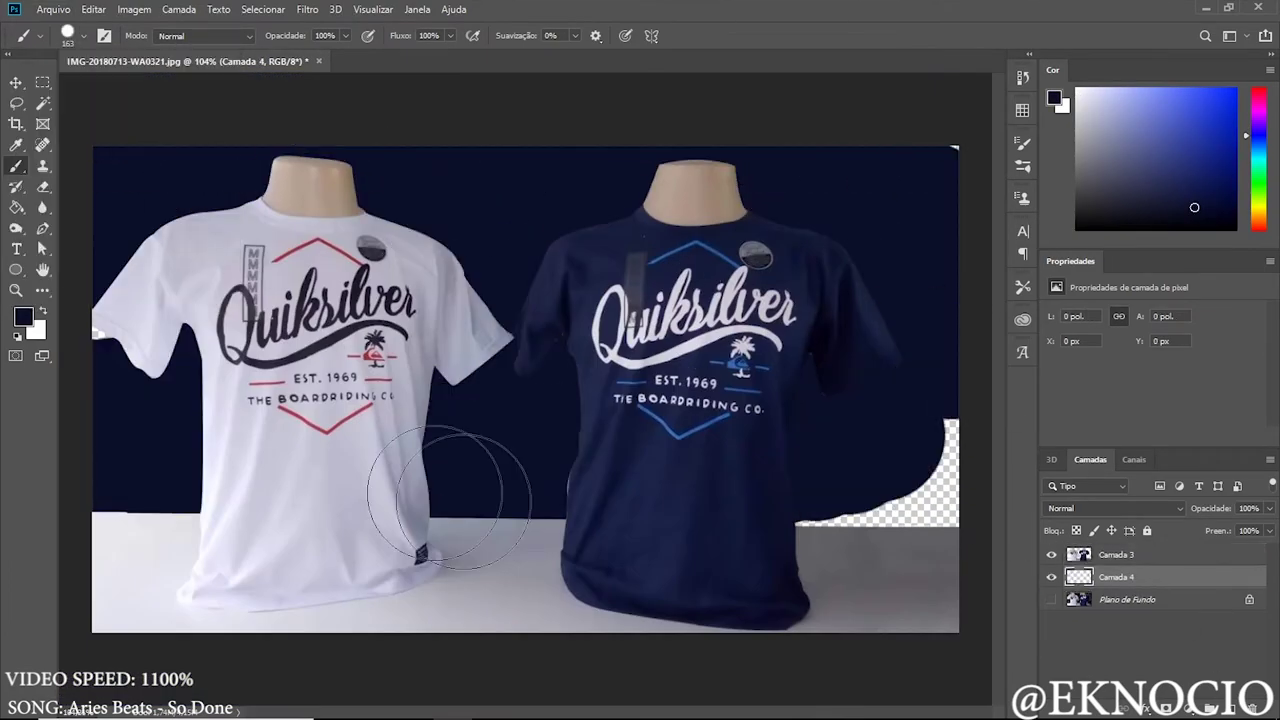
- Check Camada 4, then make Camada 3 the working layer
click(1150, 558)
scroll(851, 486, up, 5)
scroll(700, 400, down, 3)
scroll(608, 350, up, 2)
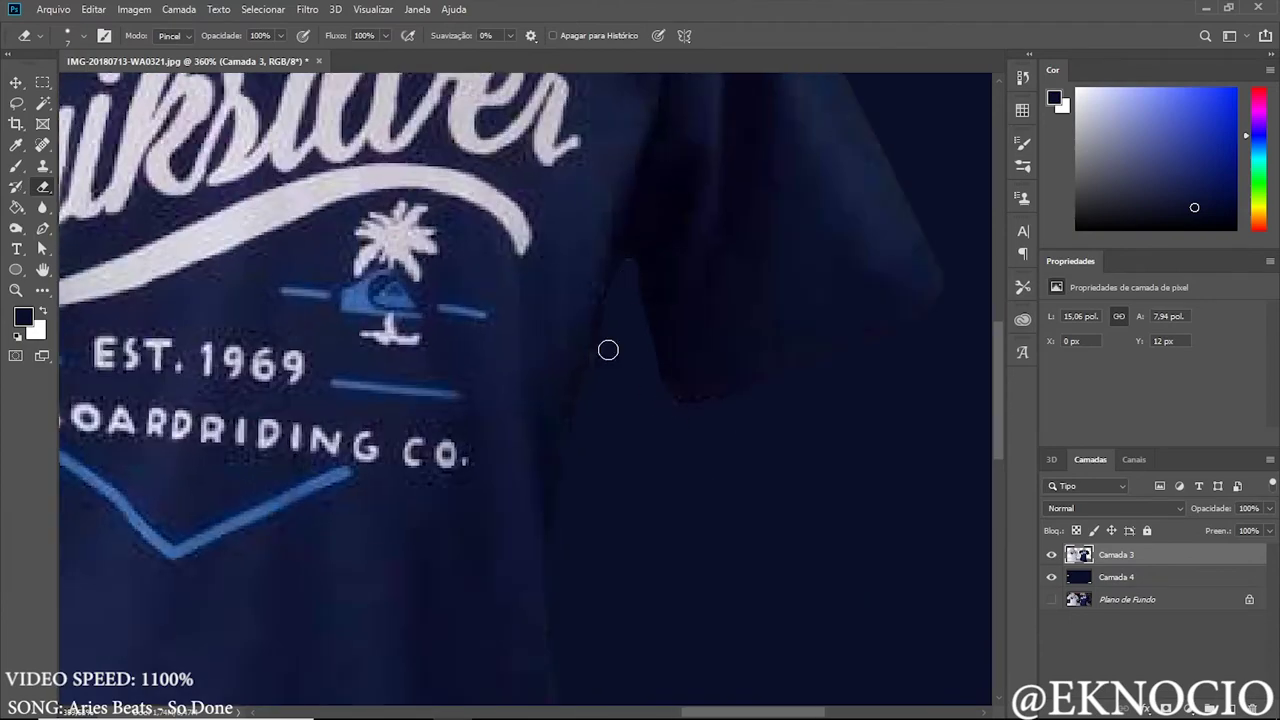
scroll(397, 269, down, 3)
scroll(520, 477, down, 3)
scroll(491, 354, down, 2)
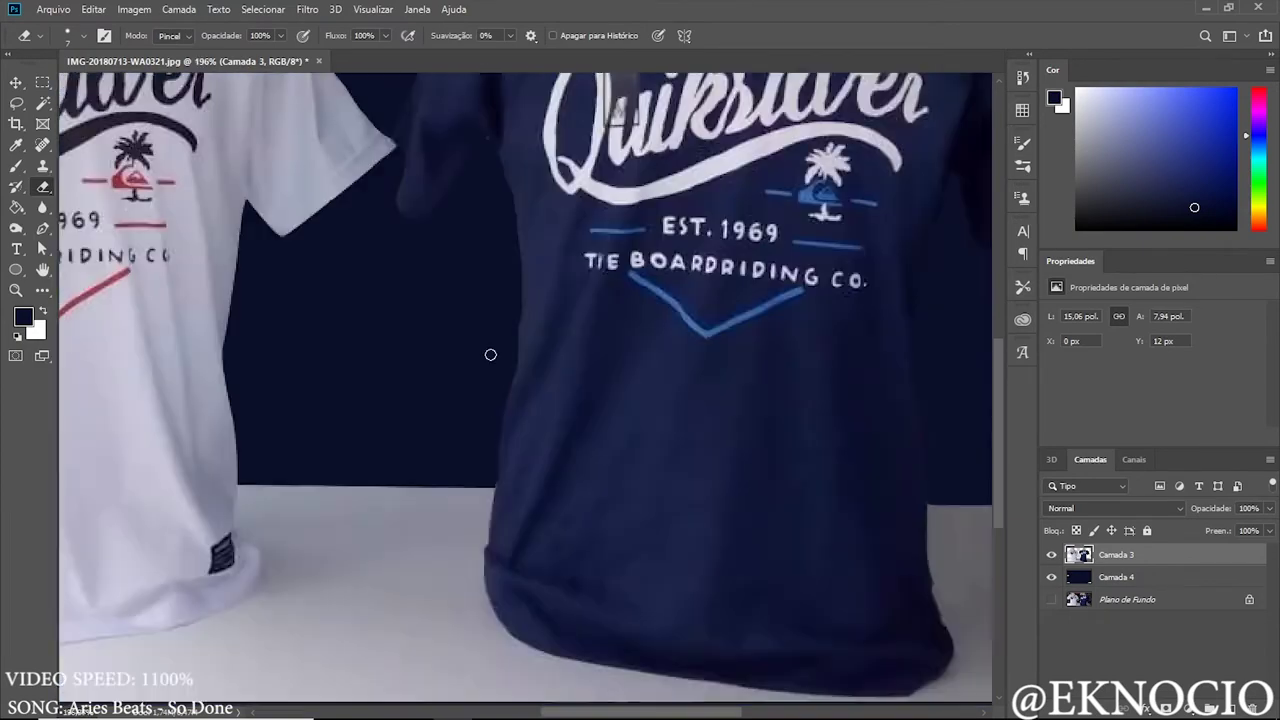
scroll(491, 354, down, 2)
click(1116, 577)
click(1116, 554)
scroll(525, 390, down, 2)
scroll(525, 390, down, 2)
- Apply a Curves adjustment and hide the navy backdrop layer
click(134, 9)
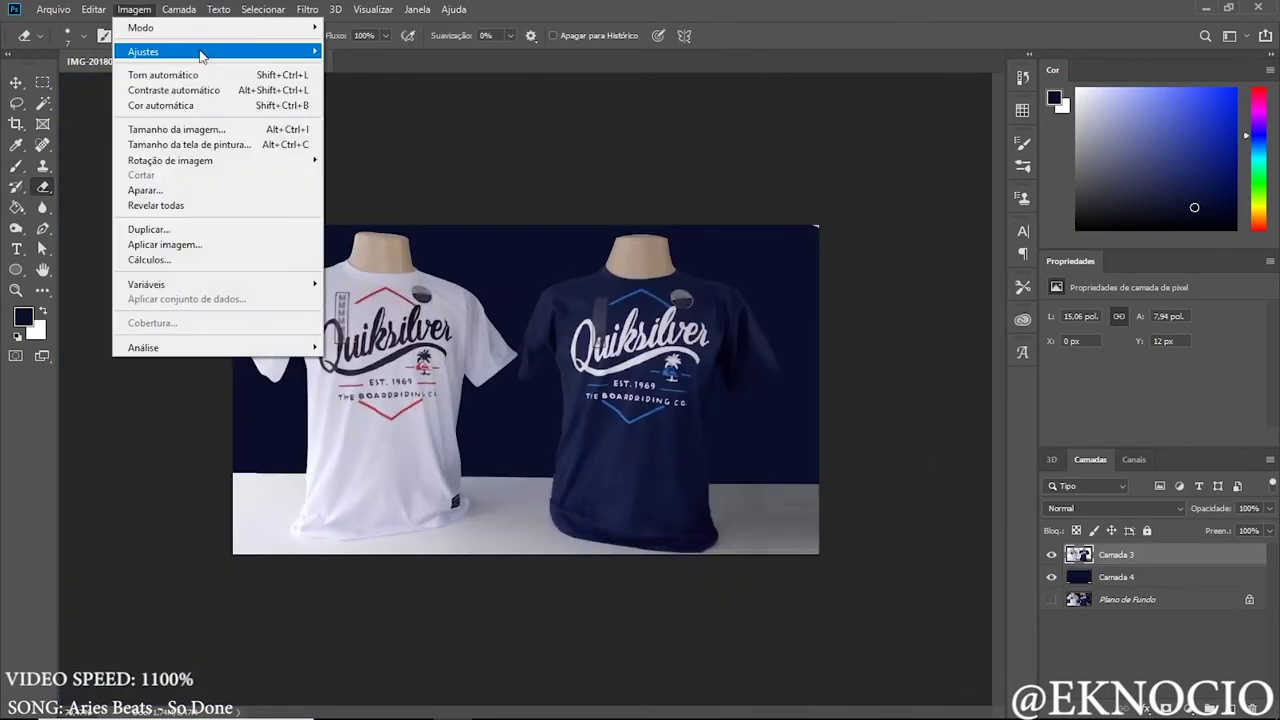
click(134, 9)
click(370, 75)
click(1191, 194)
- Save the cutout as a PNG and close it to reach the four-shirt photo
click(53, 9)
click(371, 222)
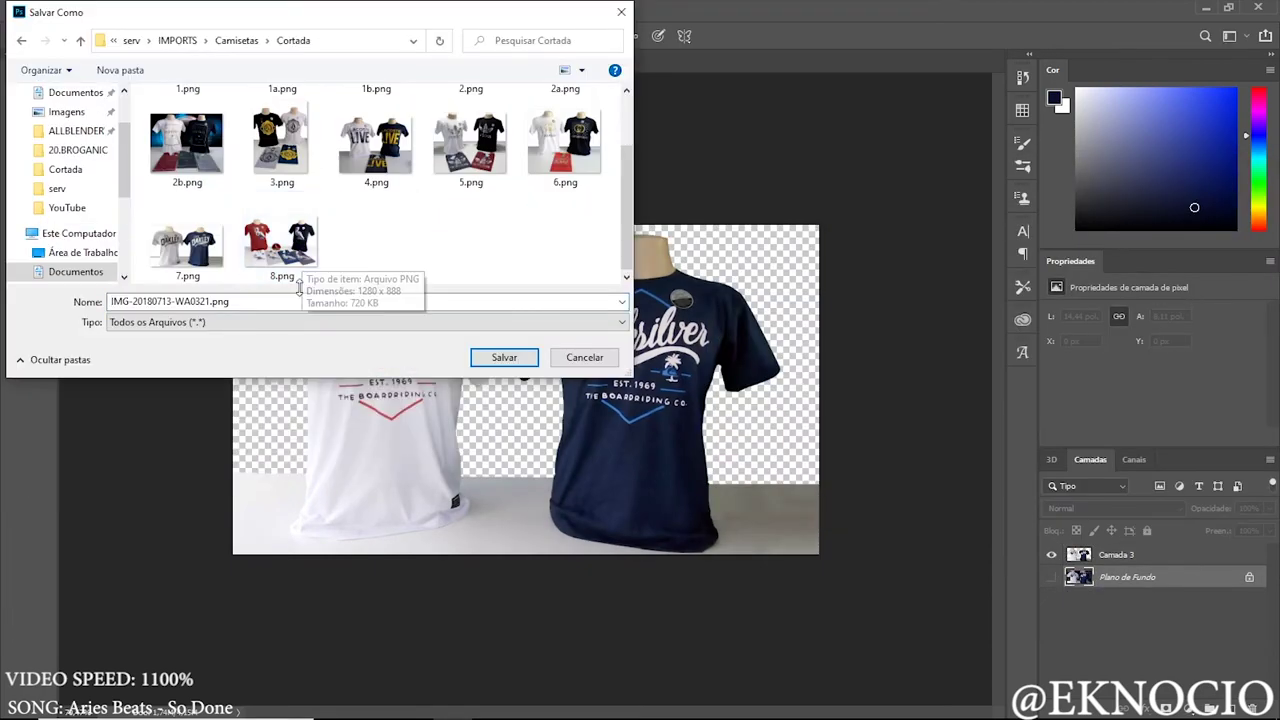
key(Return)
key(ctrl+w)
- Begin a pen path along the white shirt's edge, shoulder and curved mannequin neck
scroll(876, 447, up, 5)
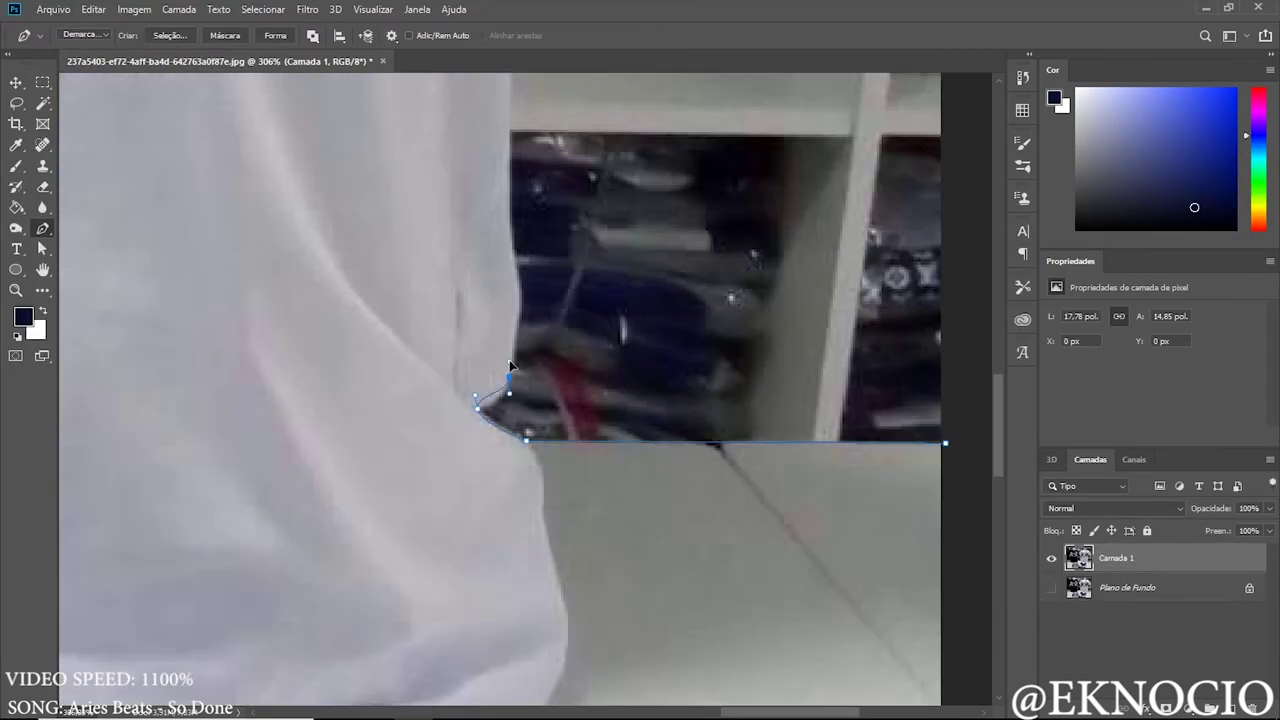
click(571, 322)
click(610, 272)
click(664, 290)
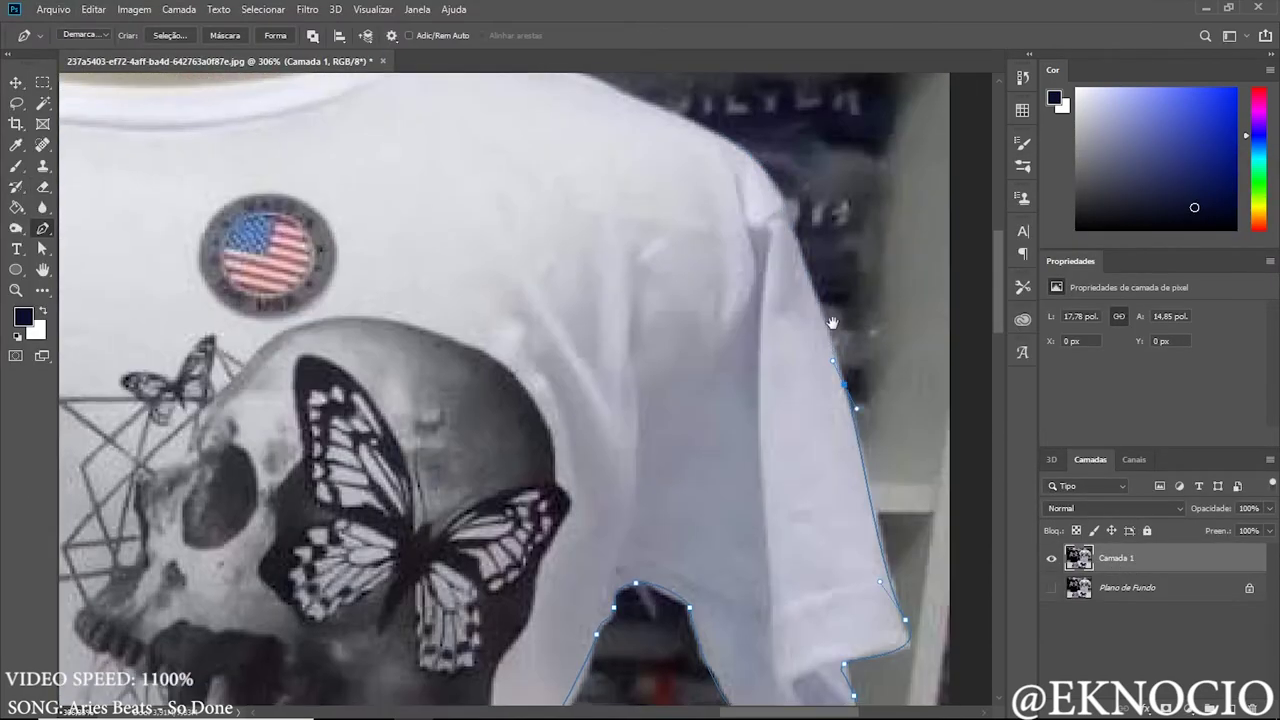
scroll(658, 191, up, 10)
click(618, 138)
drag(390, 177, 560, 177)
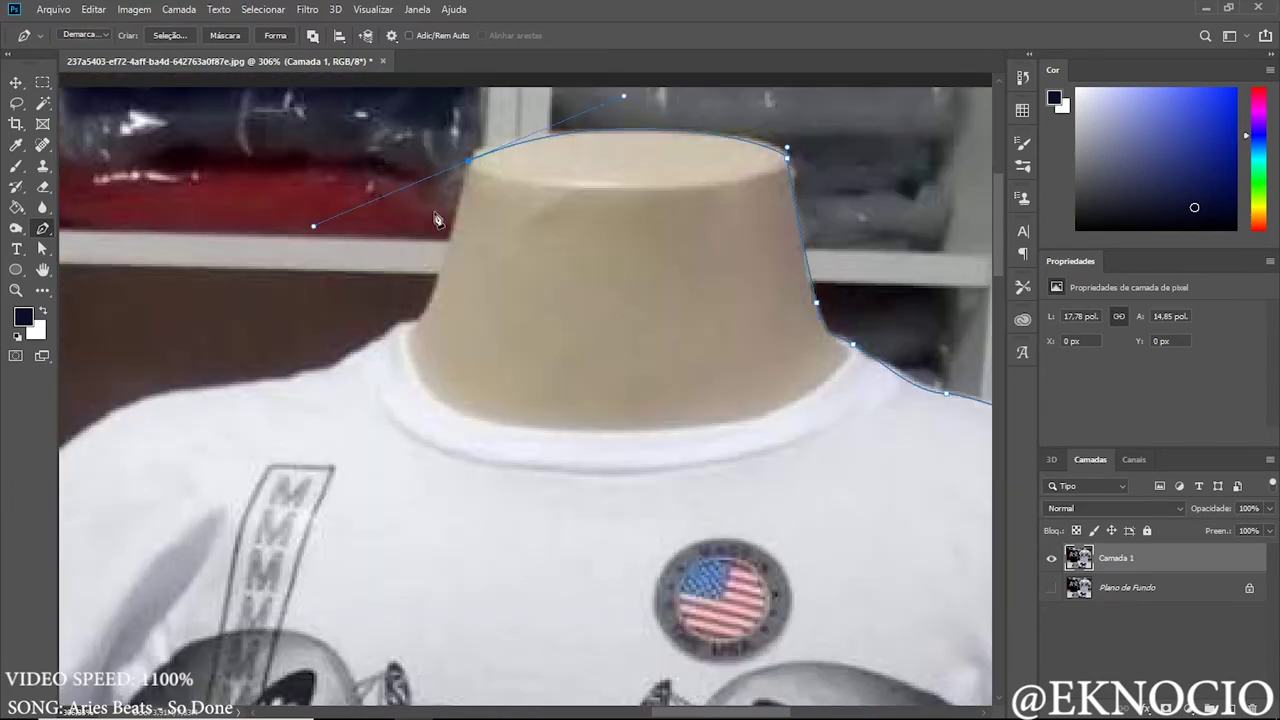
drag(560, 250, 777, 142)
drag(645, 212, 612, 245)
scroll(327, 292, down, 6)
scroll(327, 292, left, 5)
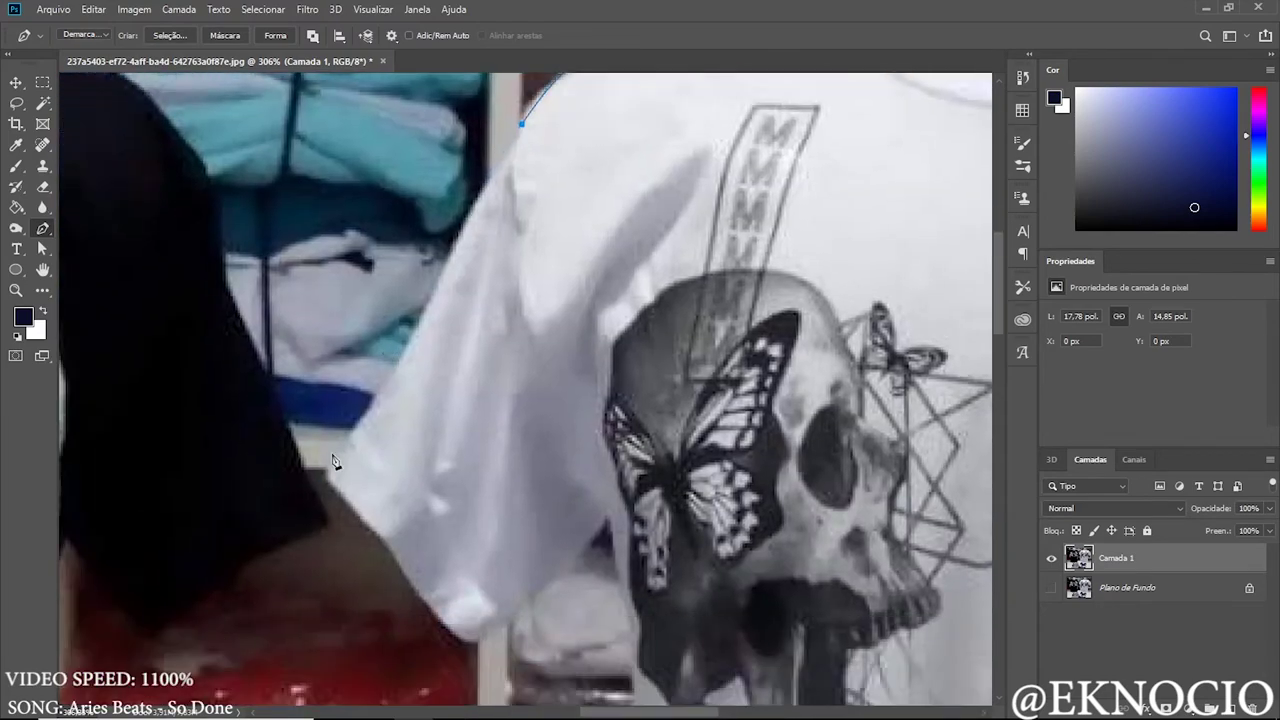
click(426, 289)
- Continue the path down the figure and back up the shirt's curved side
scroll(712, 350, down, 10)
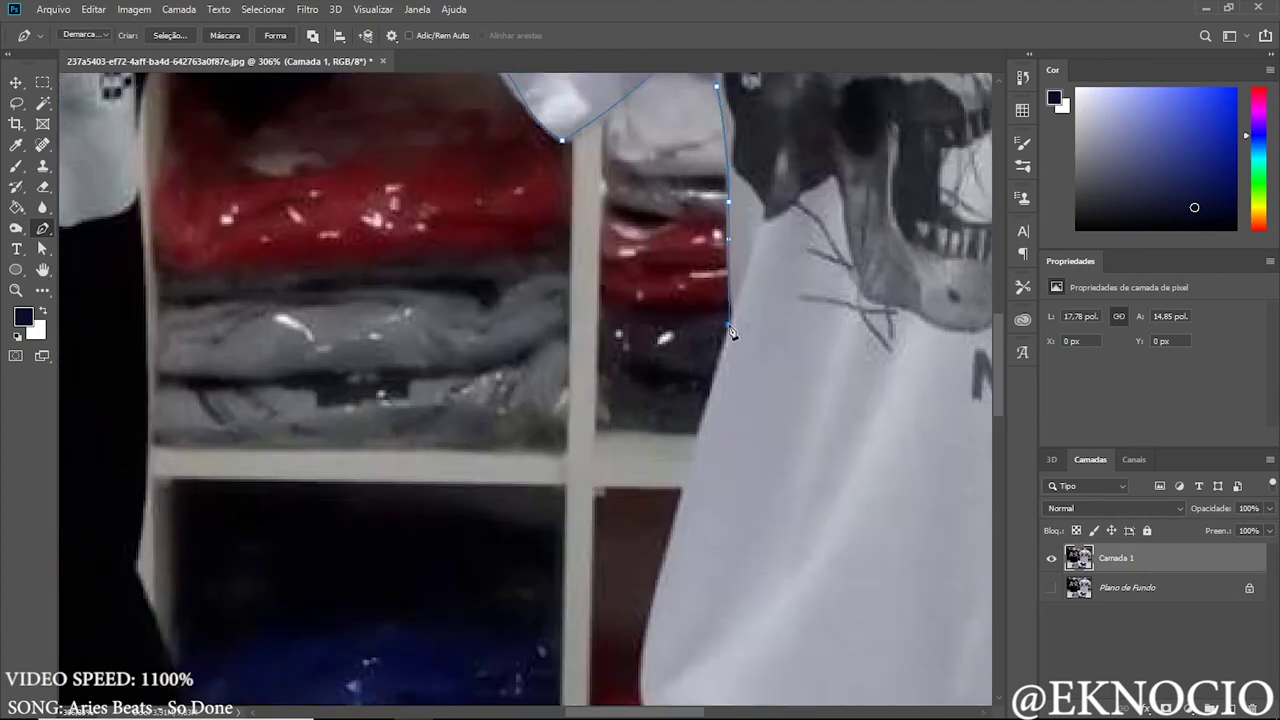
click(752, 505)
click(662, 398)
scroll(662, 398, left, 5)
click(462, 225)
scroll(462, 225, up, 6)
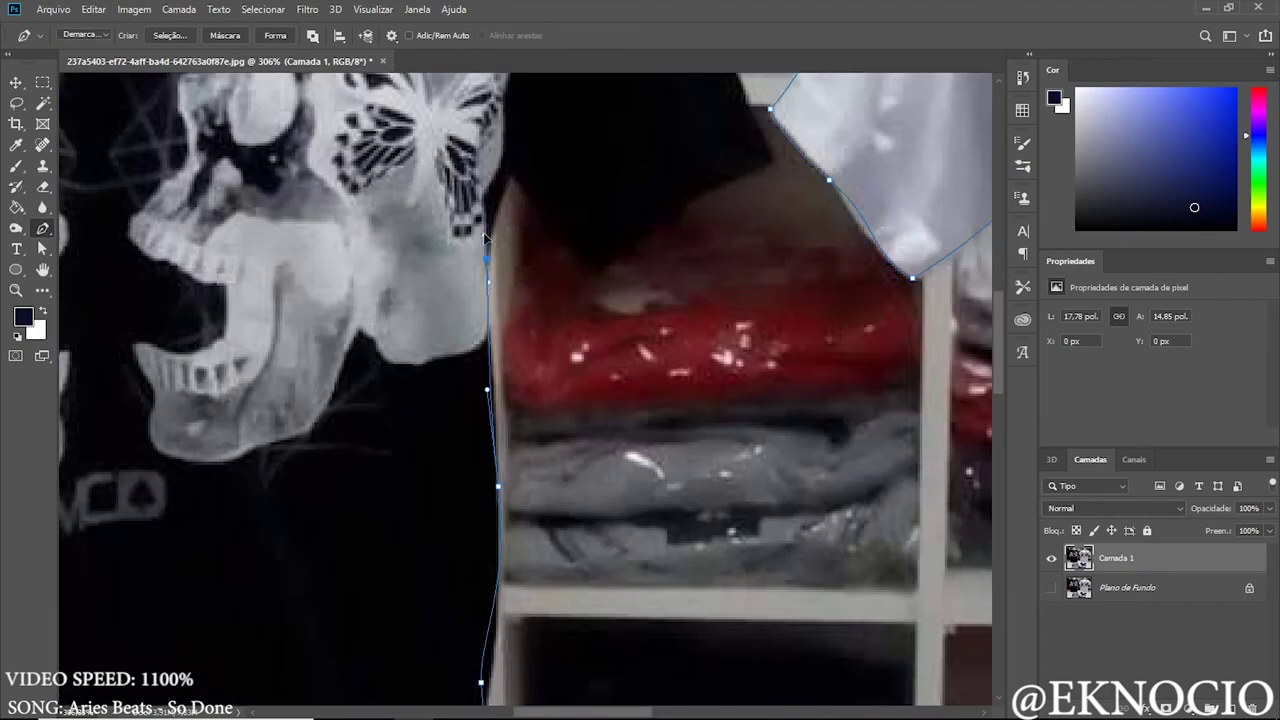
click(461, 358)
click(485, 282)
drag(570, 362, 584, 364)
scroll(672, 112, up, 6)
scroll(672, 112, left, 5)
- Finish the outline along the shoulder, mannequin neck and beside the skull shirt
click(683, 194)
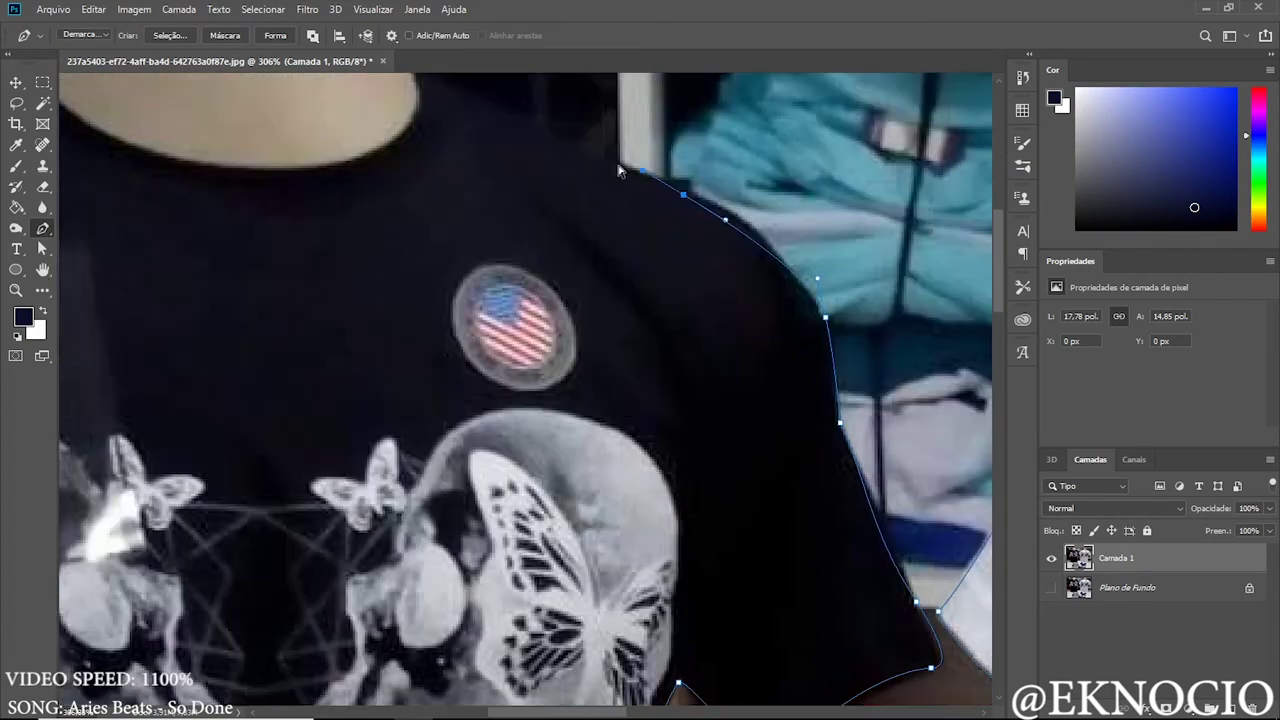
scroll(560, 137, up, 6)
scroll(560, 137, left, 5)
click(630, 357)
click(602, 229)
scroll(290, 222, down, 3)
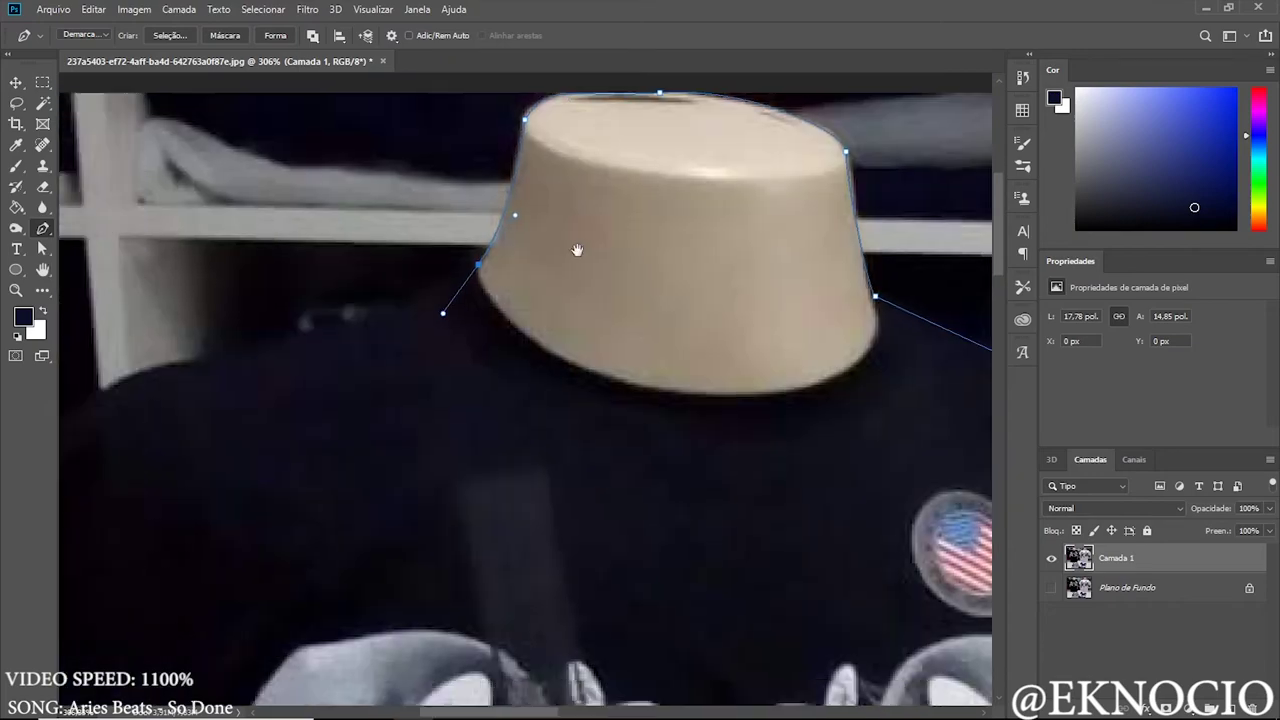
scroll(450, 300, up, 6)
drag(645, 452, 638, 477)
scroll(638, 480, down, 3)
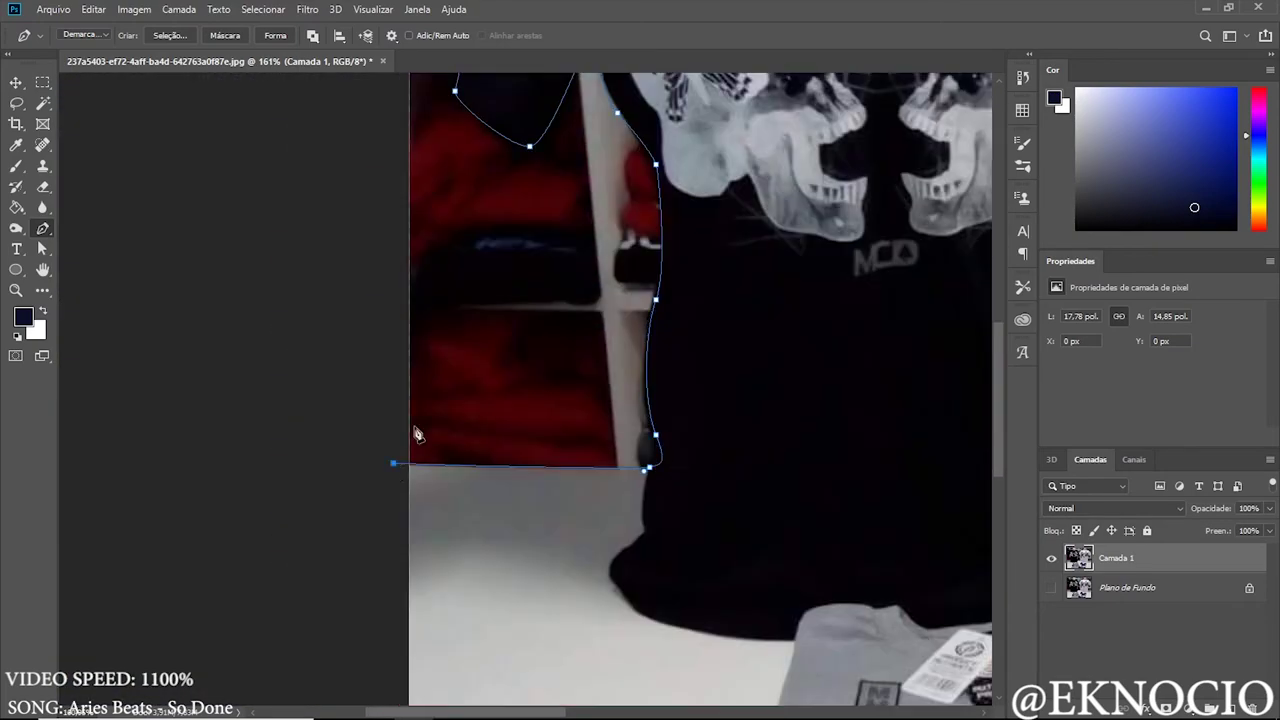
- Turn the path into a selection, invert it, delete the shop background and deselect
right_click(566, 254)
key(Return)
key(ctrl+shift+i)
key(Delete)
key(ctrl+d)
- Spot-heal the crease in the floor
key(j)
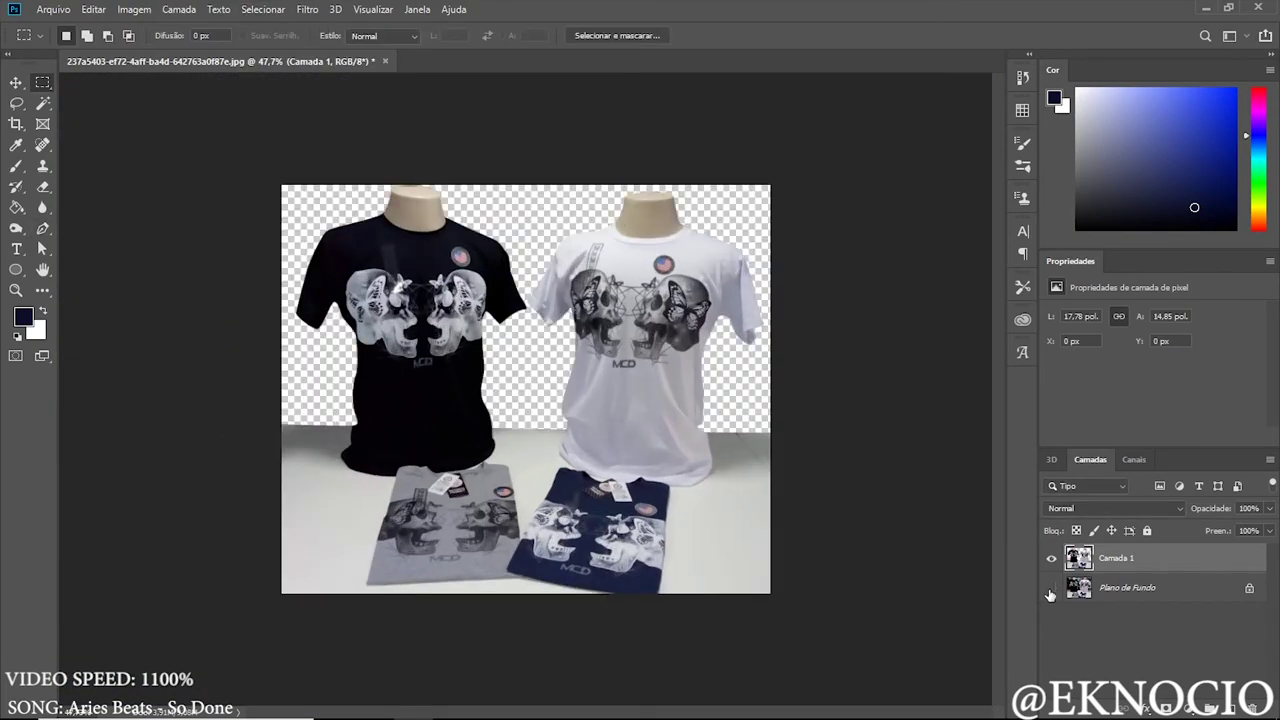
scroll(430, 380, up, 5)
scroll(430, 380, down, 3)
scroll(904, 497, up, 2)
drag(826, 393, 858, 425)
scroll(867, 439, up, 2)
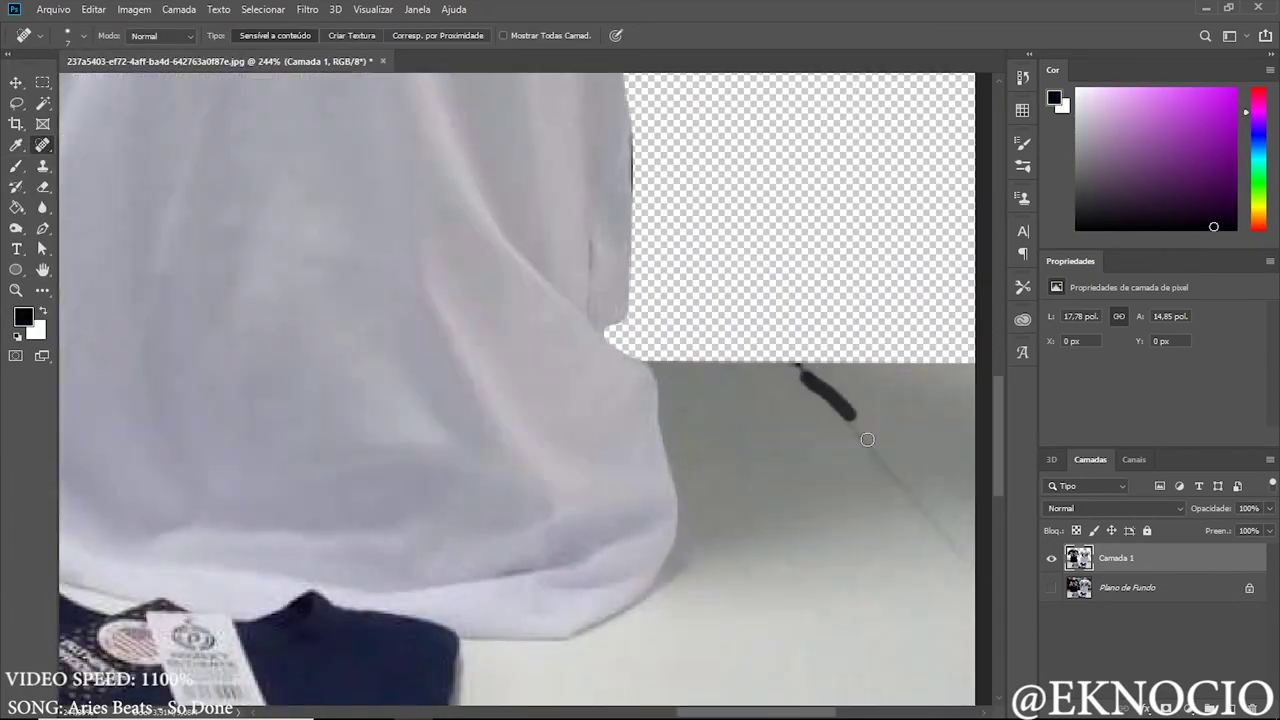
- Erase stray edges around the mannequin necks
key(e)
scroll(803, 370, down, 2)
scroll(600, 360, down, 2)
scroll(357, 194, up, 3)
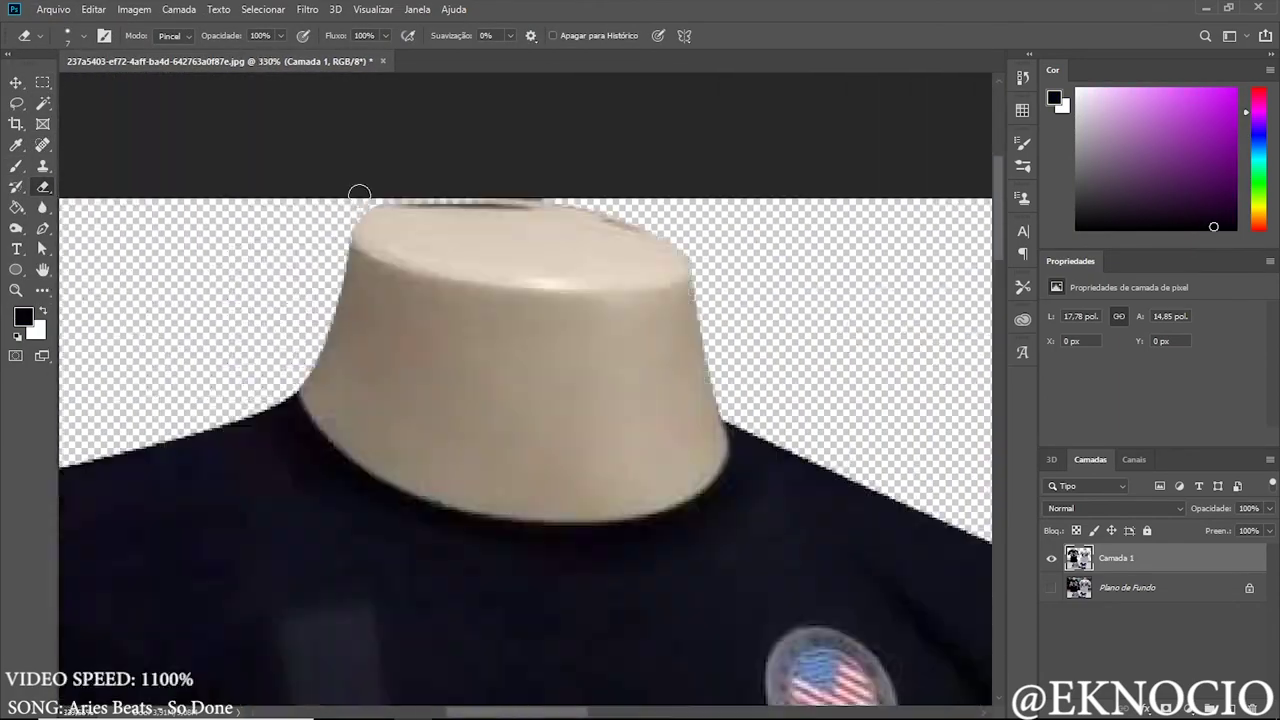
scroll(326, 312, up, 1)
scroll(326, 312, down, 3)
scroll(743, 186, up, 3)
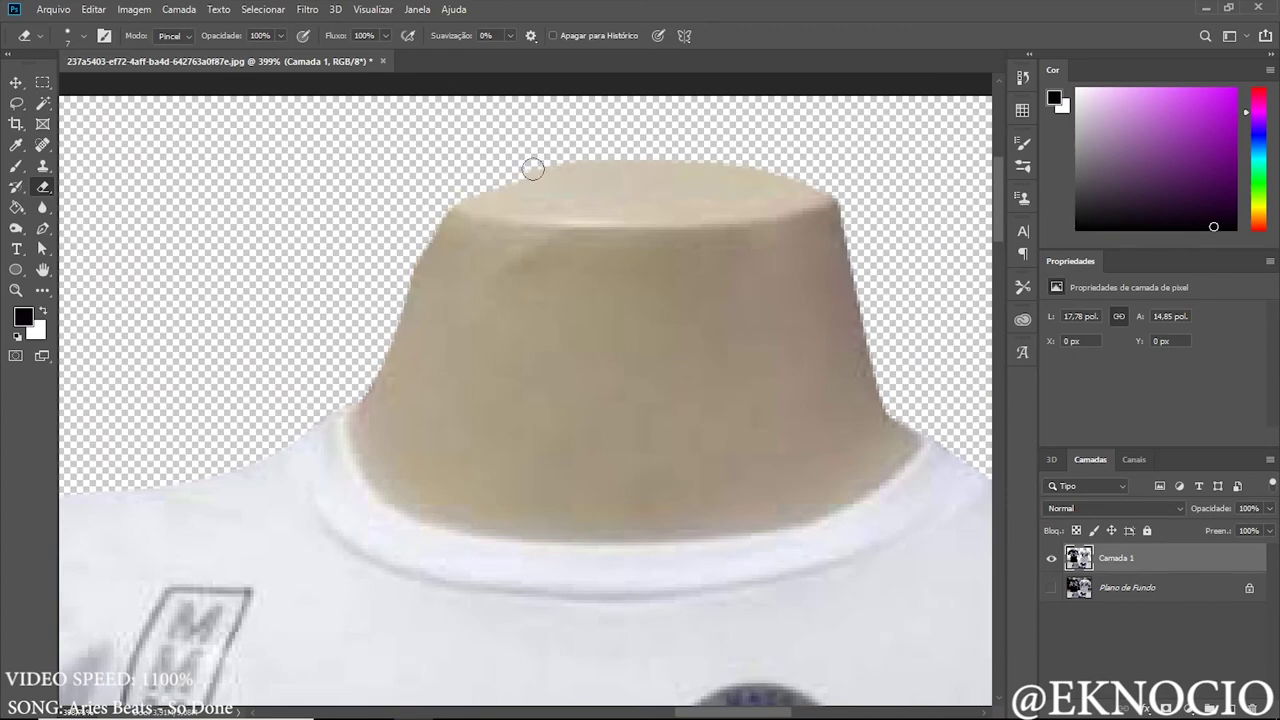
scroll(533, 169, down, 3)
scroll(786, 420, up, 3)
- Paint light grey sampled from the white shirt along its side, then return to erasing
key(b)
alt+click(704, 529)
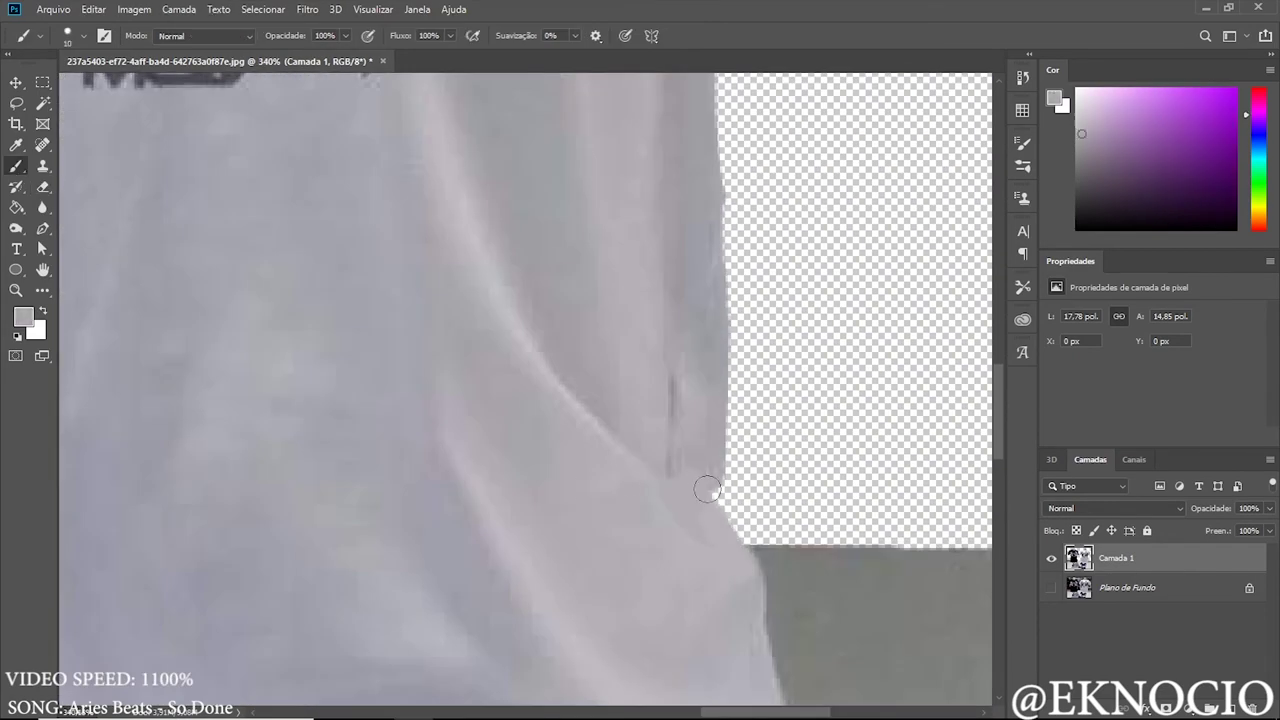
scroll(707, 490, down, 3)
scroll(707, 490, up, 3)
key(e)
scroll(875, 492, down, 3)
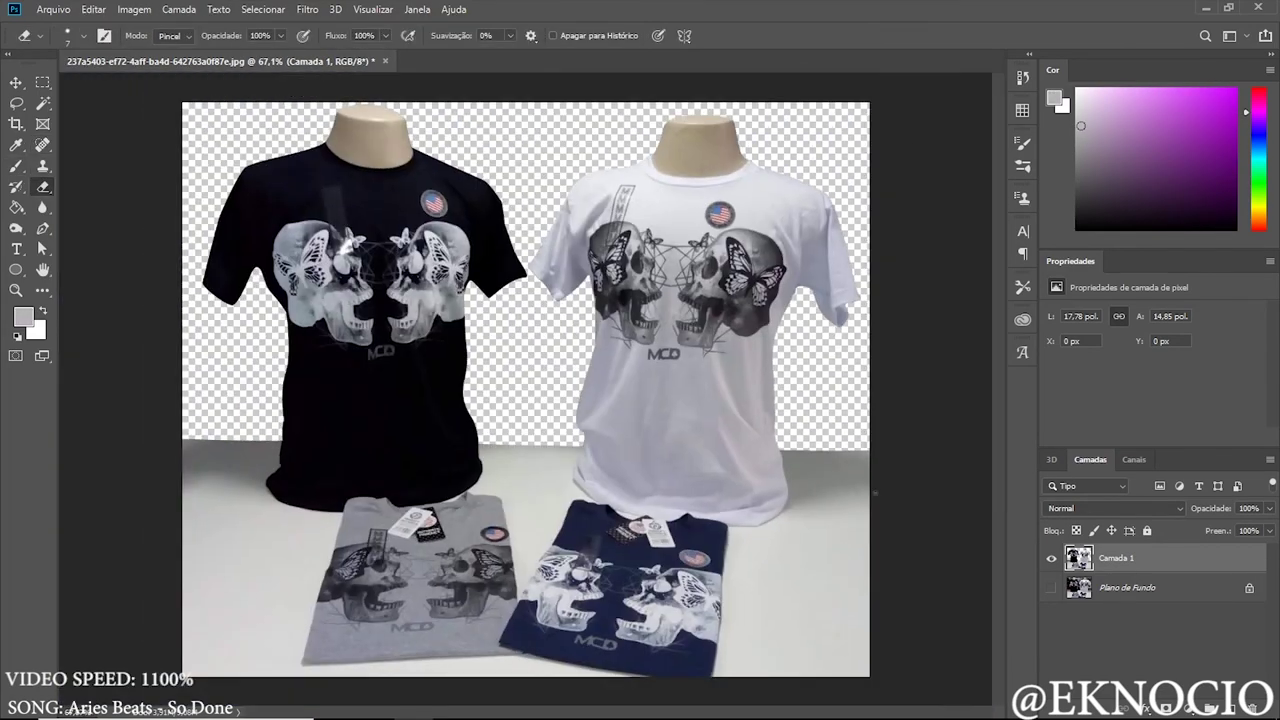
scroll(700, 300, up, 3)
- Brighten the skull-print cutout with a Curves adjustment, then start saving it
click(417, 9)
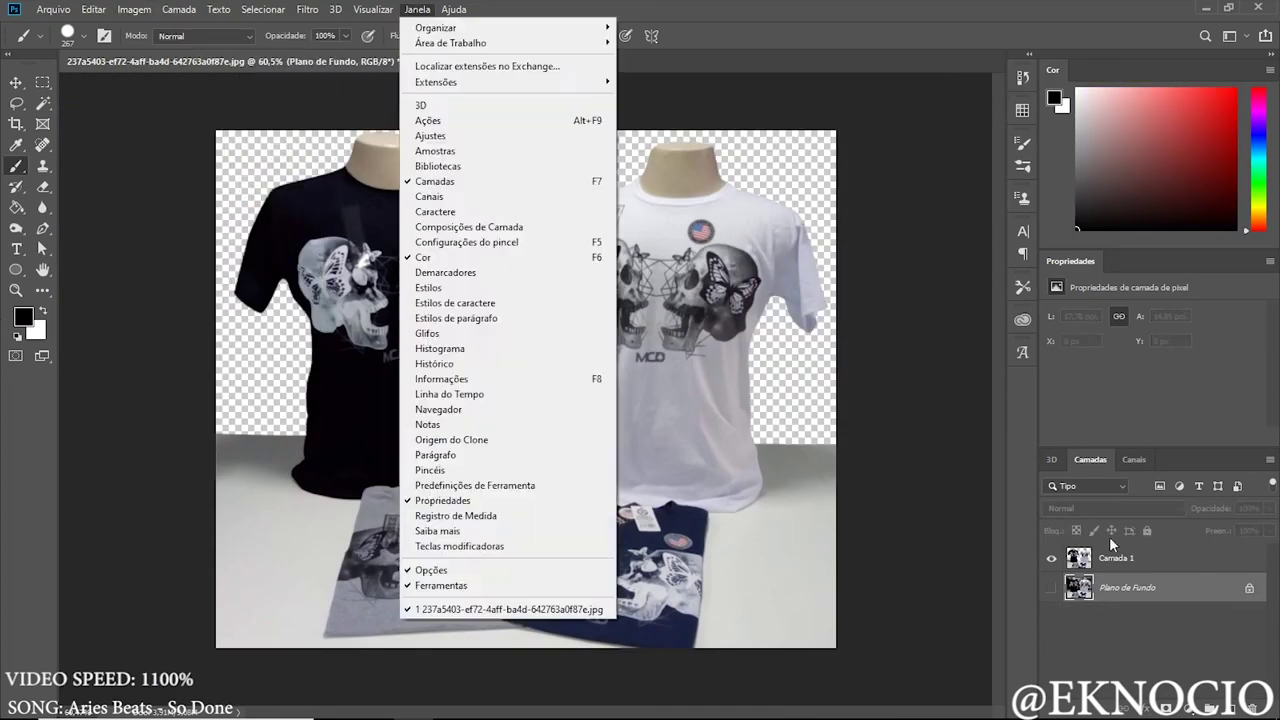
click(134, 9)
click(350, 93)
drag(912, 342, 905, 320)
click(1235, 229)
key(b)
click(53, 9)
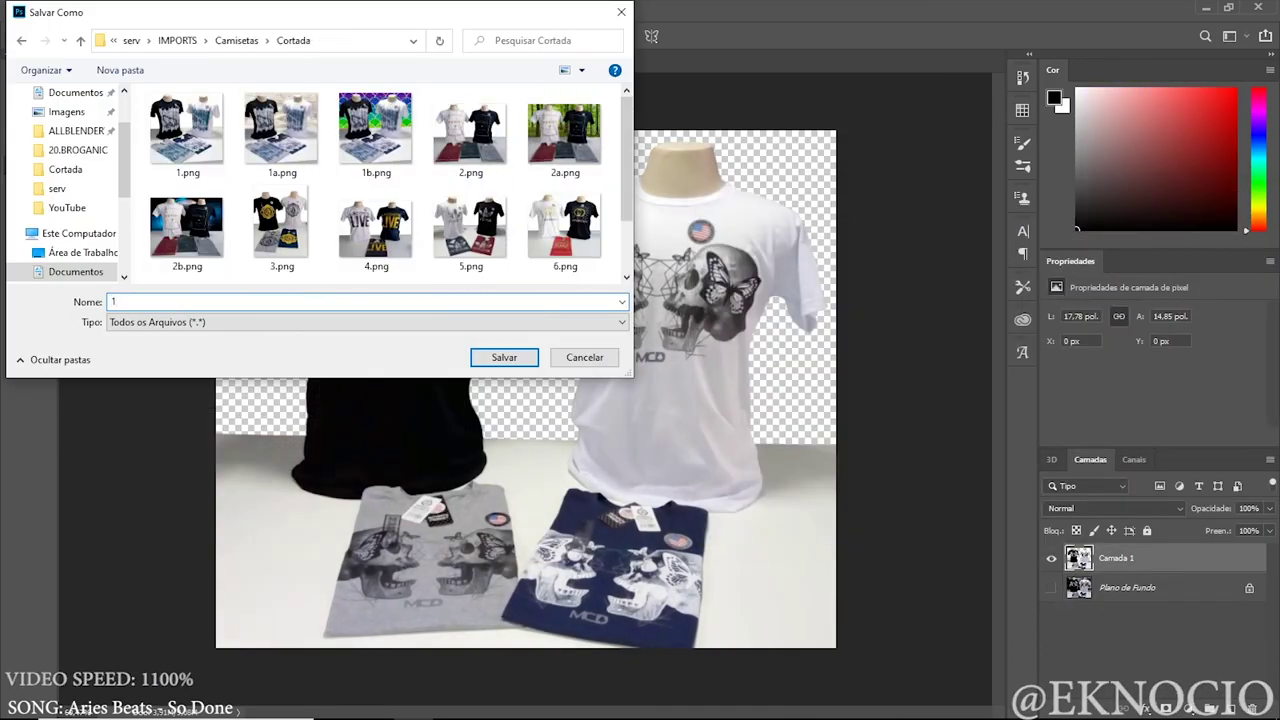